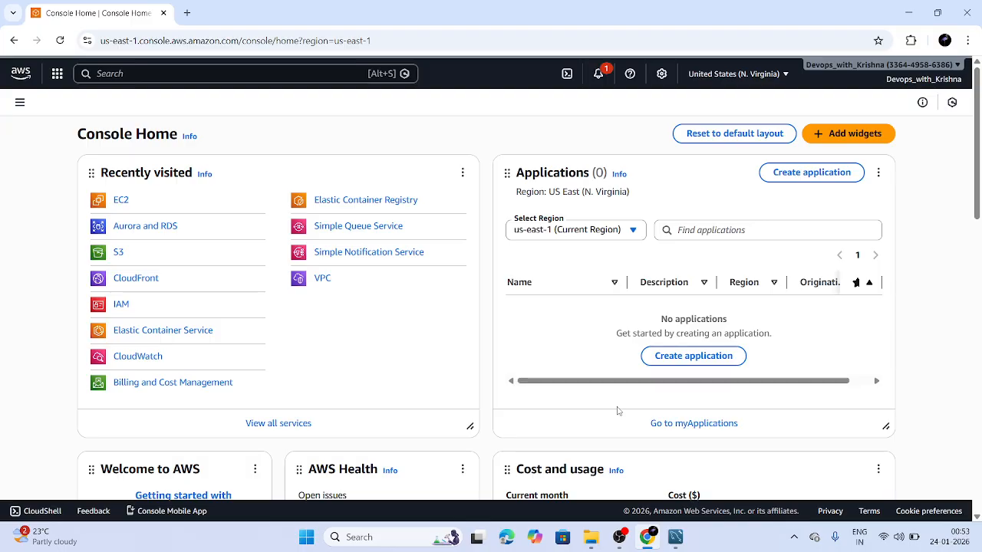
Search the console for 'rds', open Aurora and RDS, and list the DB instances
left_click(218, 74)
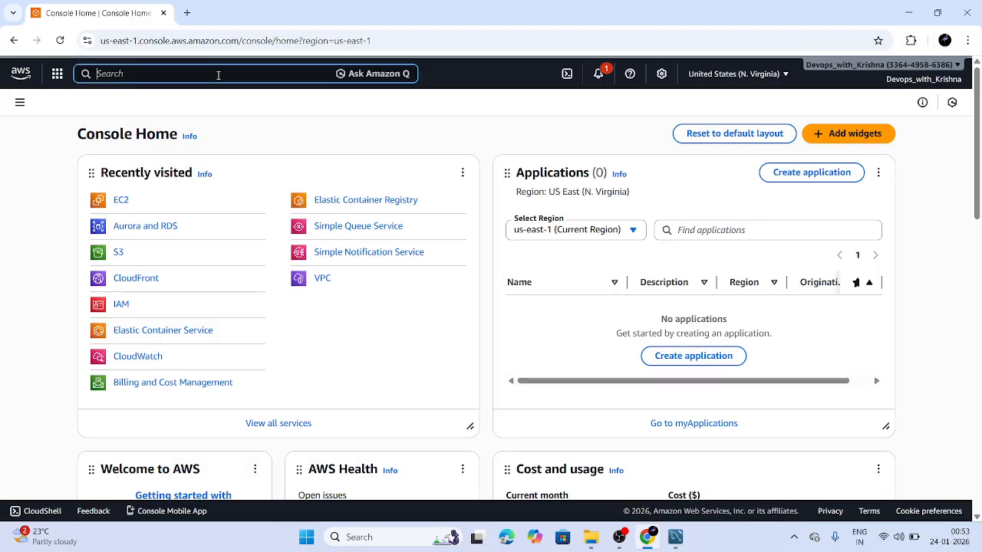
type("rds")
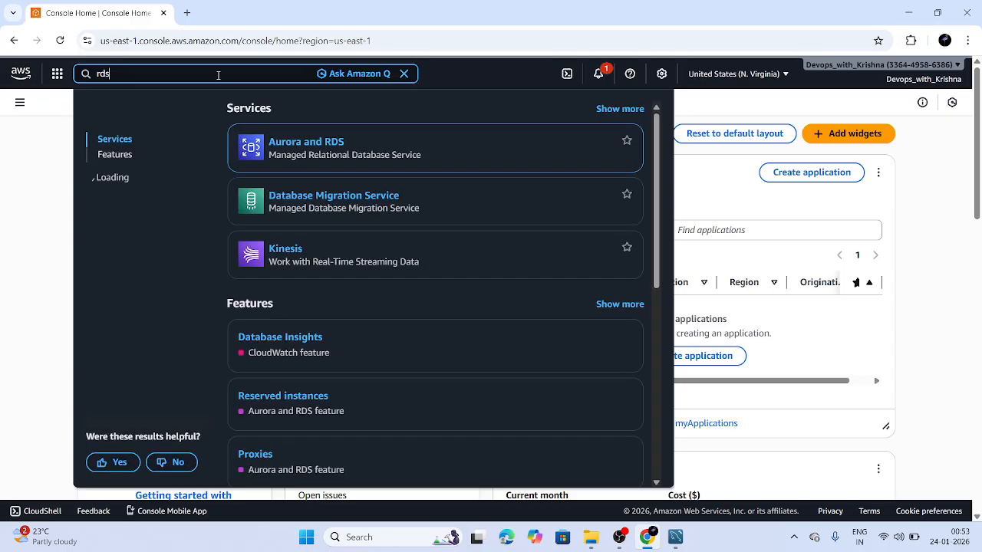
left_click(292, 143)
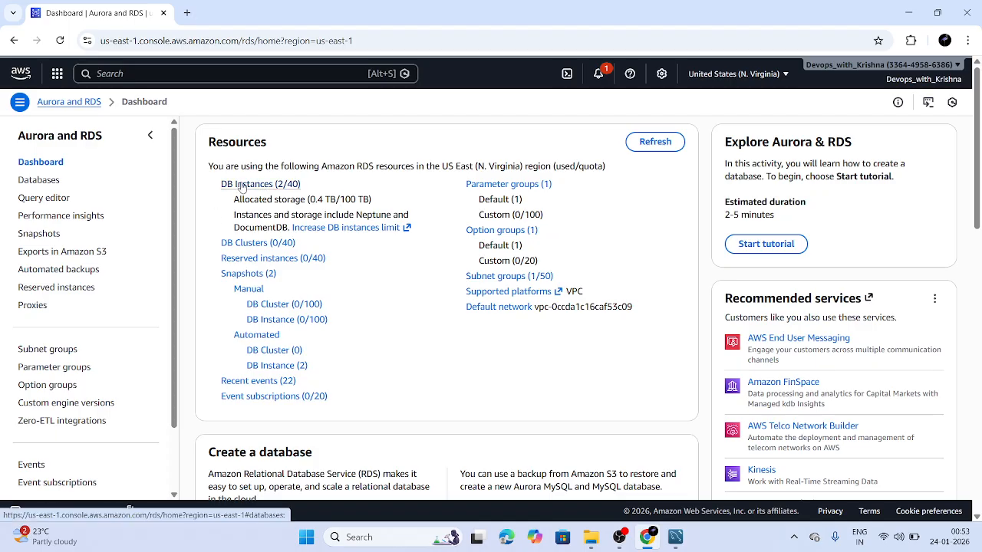
left_click(241, 185)
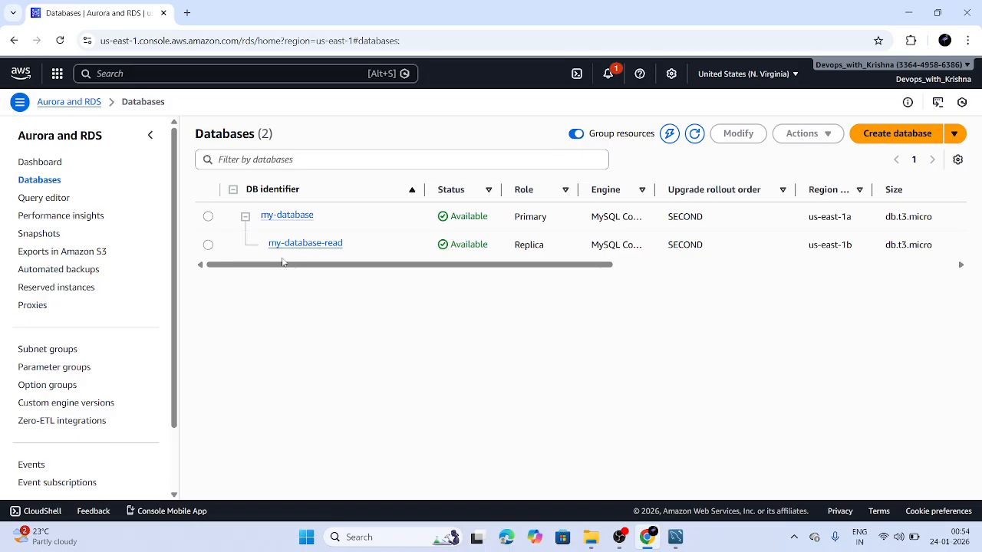
Open the details page of the primary instance my-database
left_click(295, 221)
Widen the Related table's Engine column so it reads MySQL Community
scroll(299, 231, "down", 2)
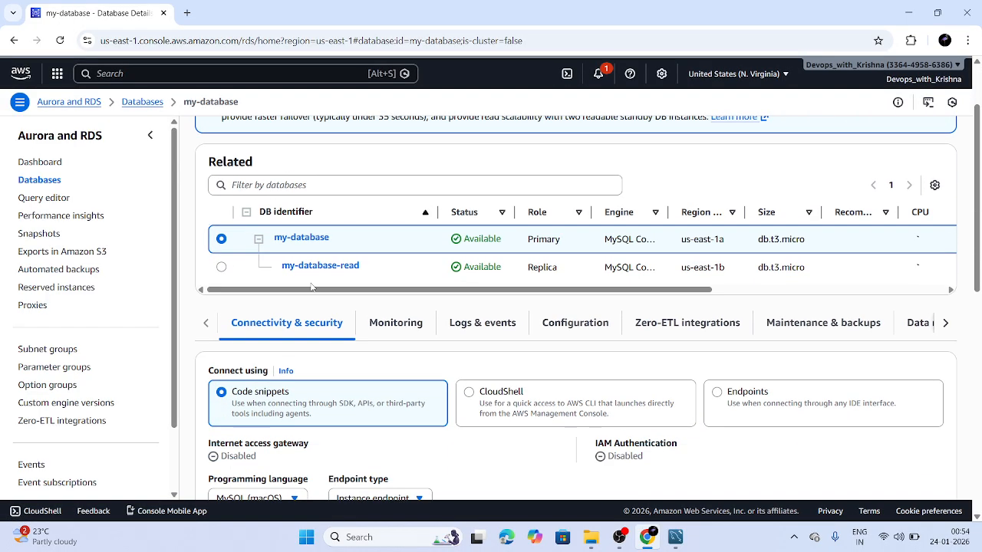
scroll(311, 287, "down", 1)
scroll(492, 230, "right", 2)
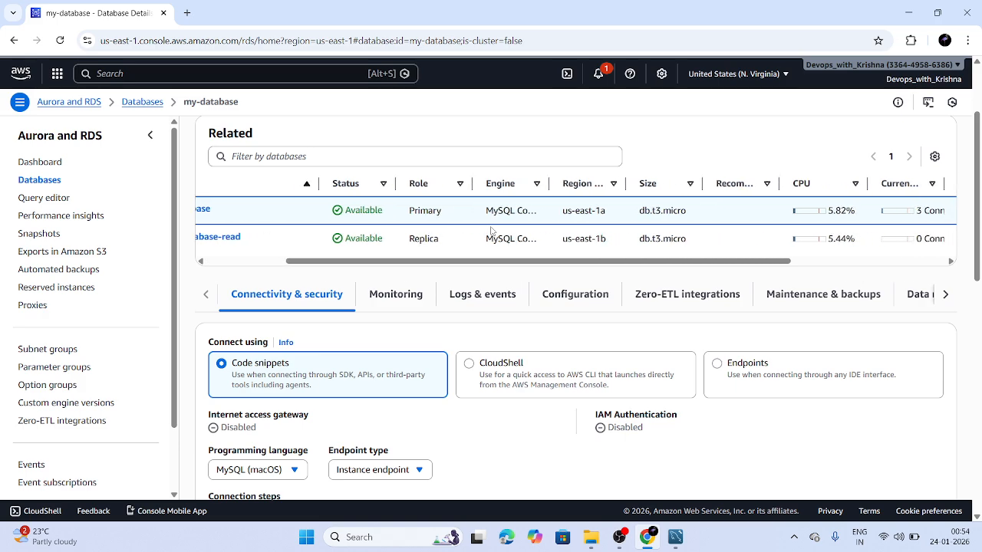
scroll(629, 207, "right", 1)
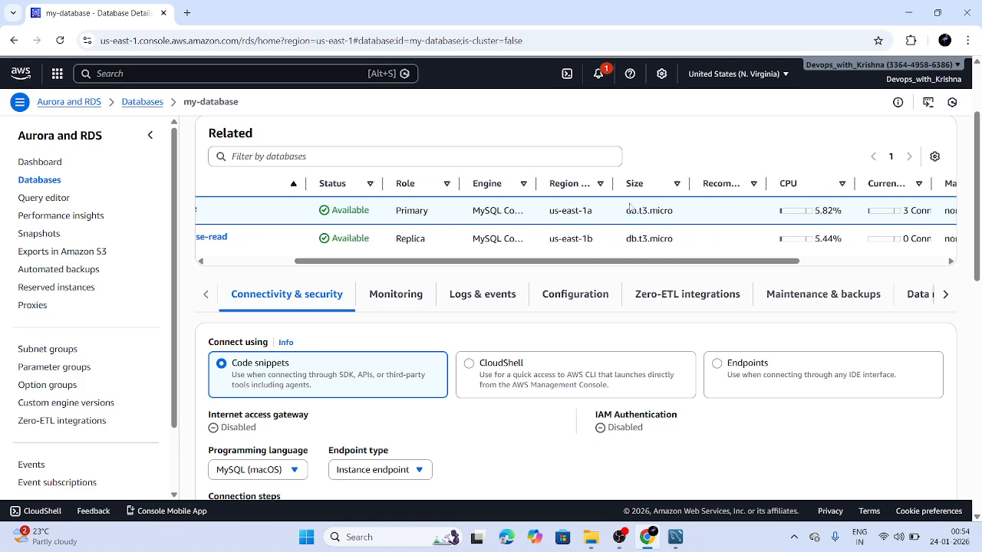
left_click_drag(541, 189, 632, 195)
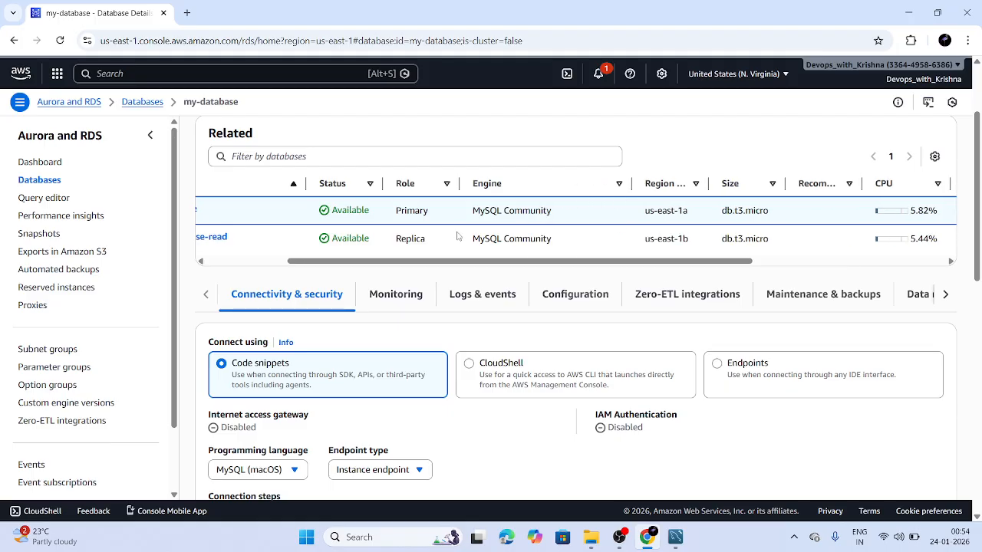
scroll(491, 225, "right", 3)
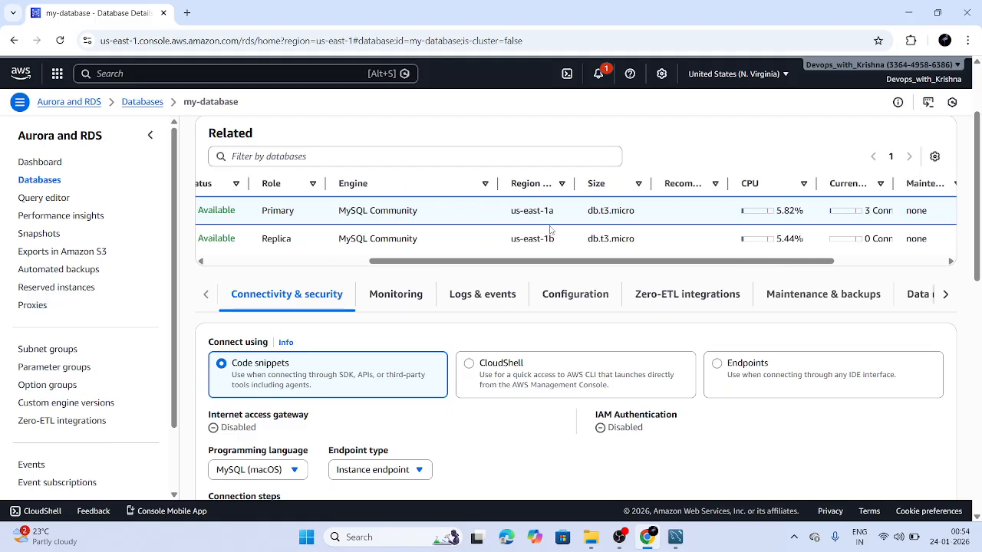
scroll(547, 230, "right", 2)
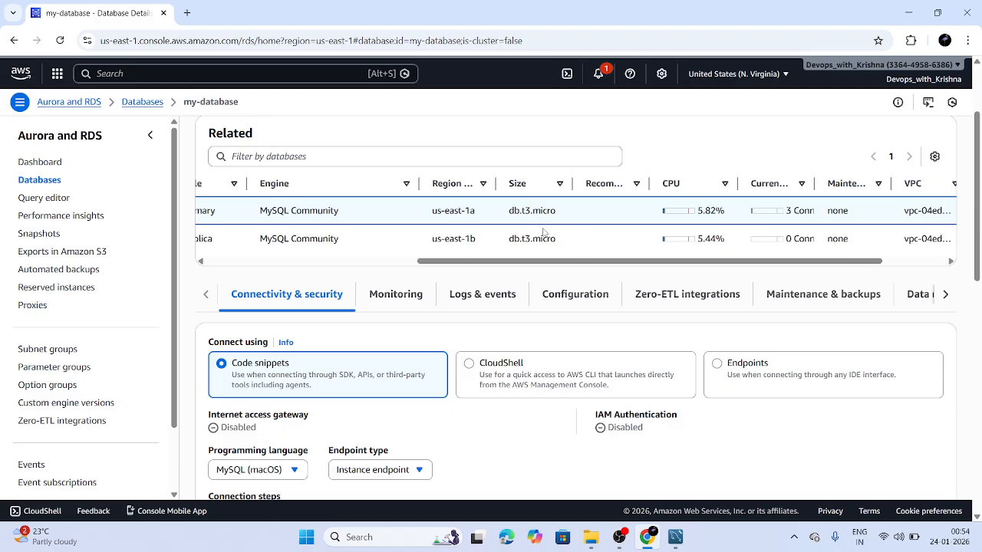
scroll(543, 243, "left", 5)
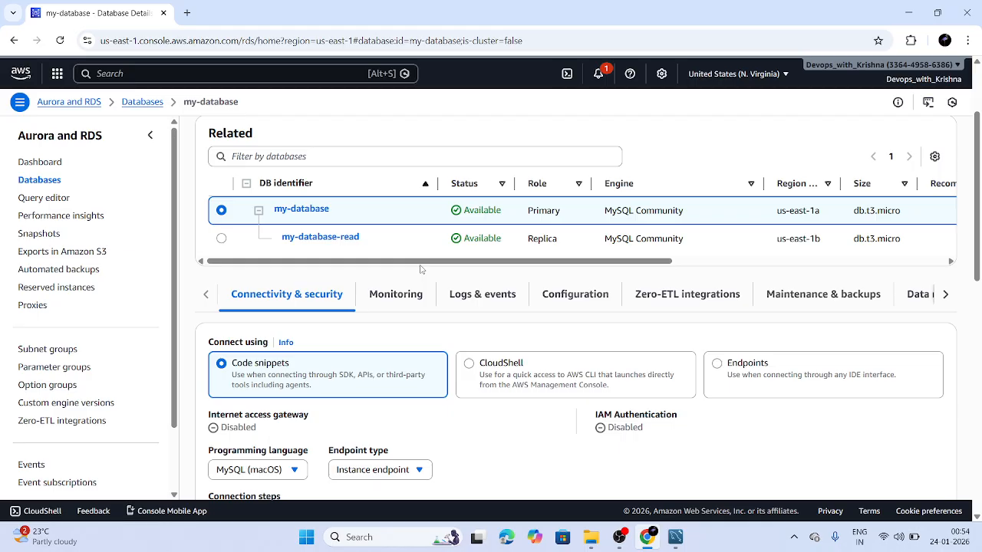
Show my-database's endpoint, port 3306 and network connection details
scroll(506, 393, "down", 2)
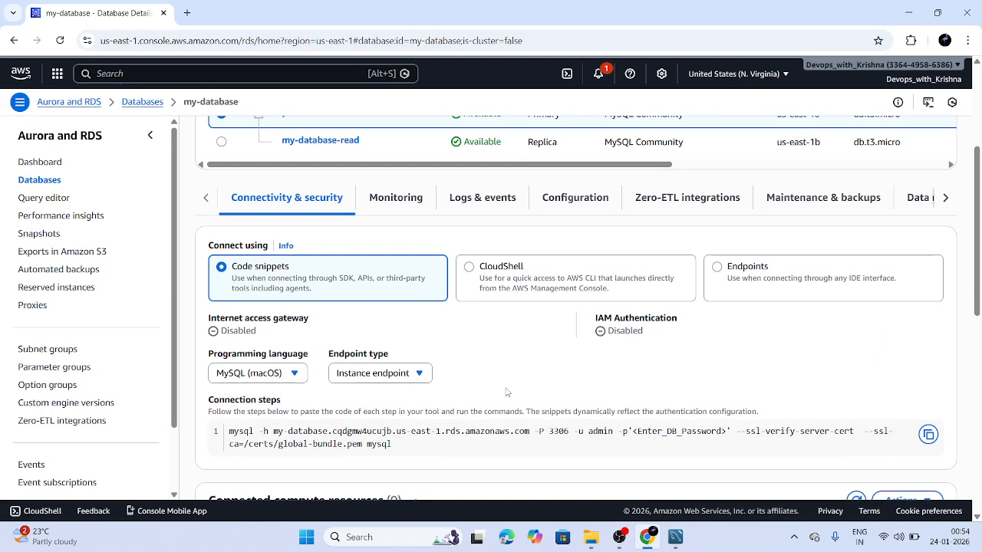
scroll(355, 309, "up", 2)
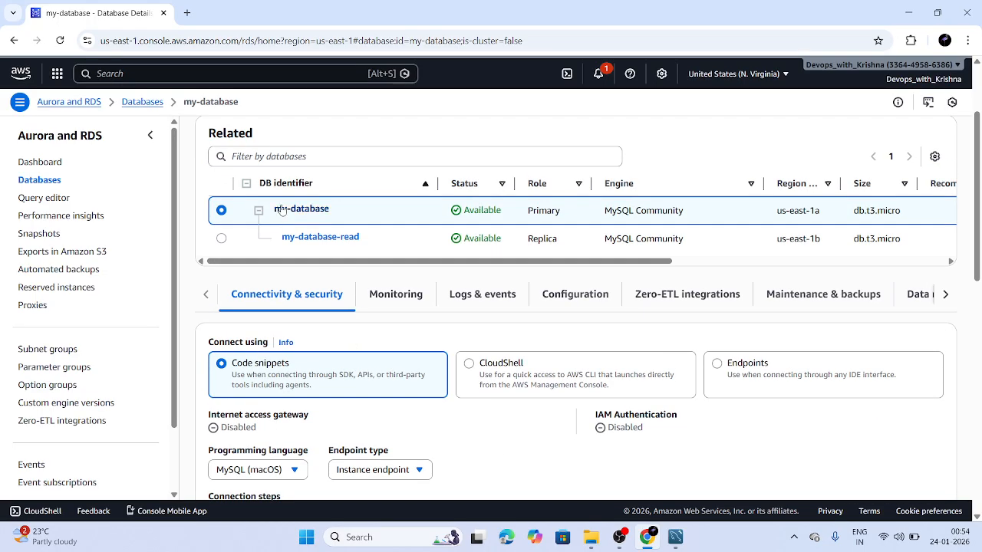
scroll(358, 339, "down", 2)
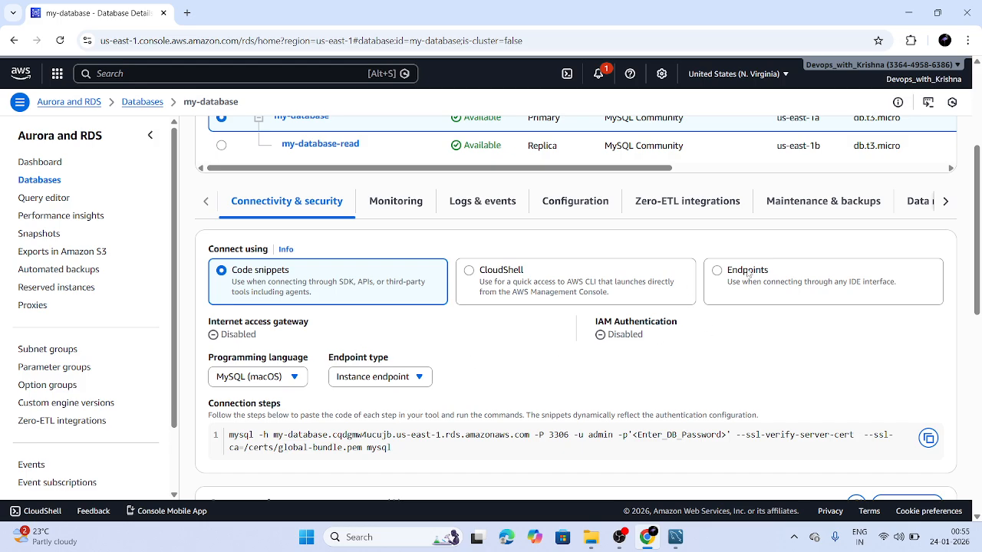
left_click(718, 272)
Open replica my-database-read and view its mysql connection command under Code snippets
scroll(486, 410, "down", 3)
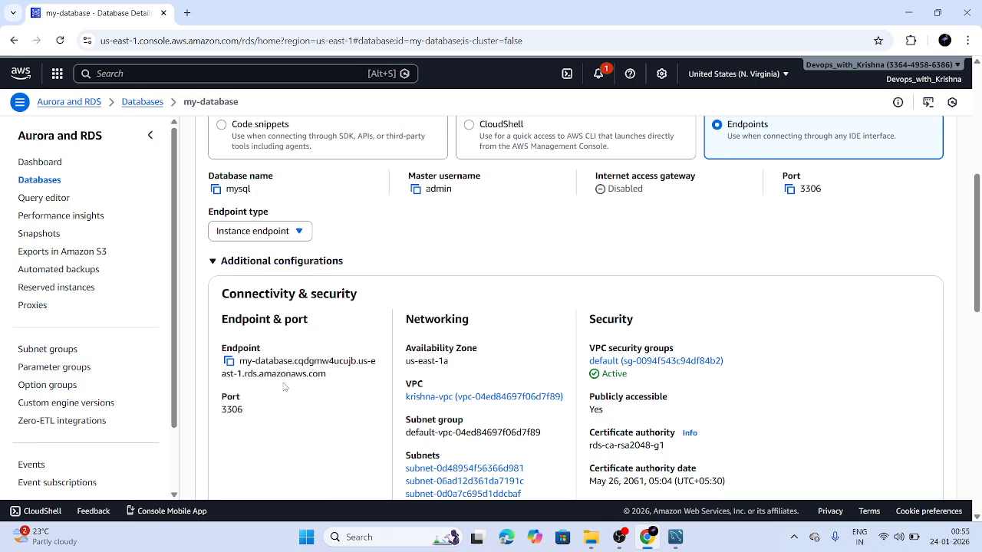
scroll(283, 387, "up", 4)
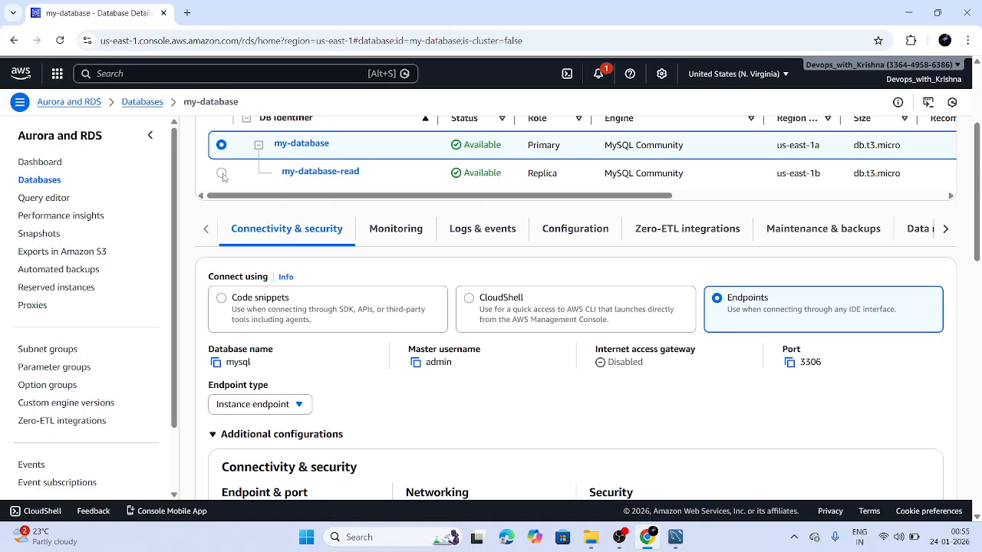
left_click(320, 171)
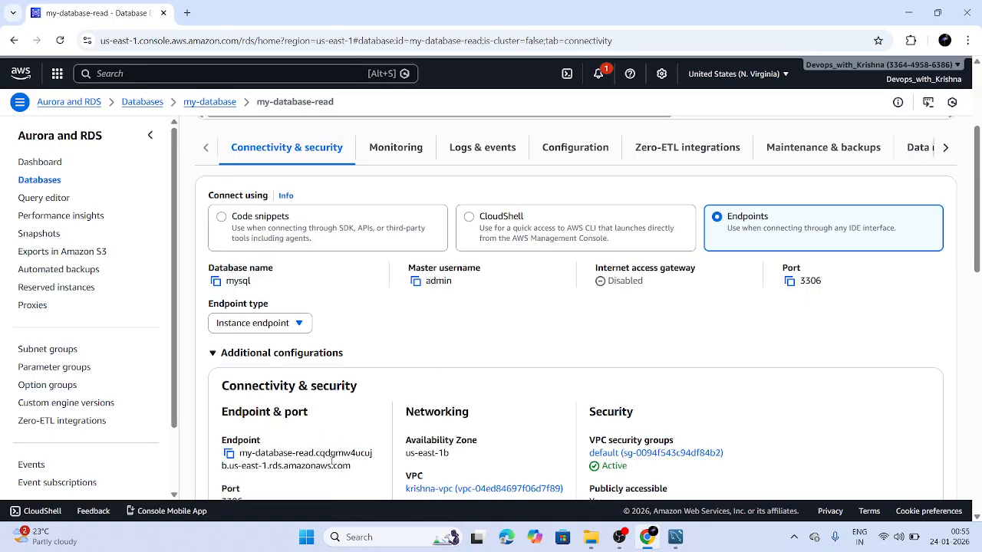
scroll(332, 461, "up", 2)
scroll(279, 239, "down", 2)
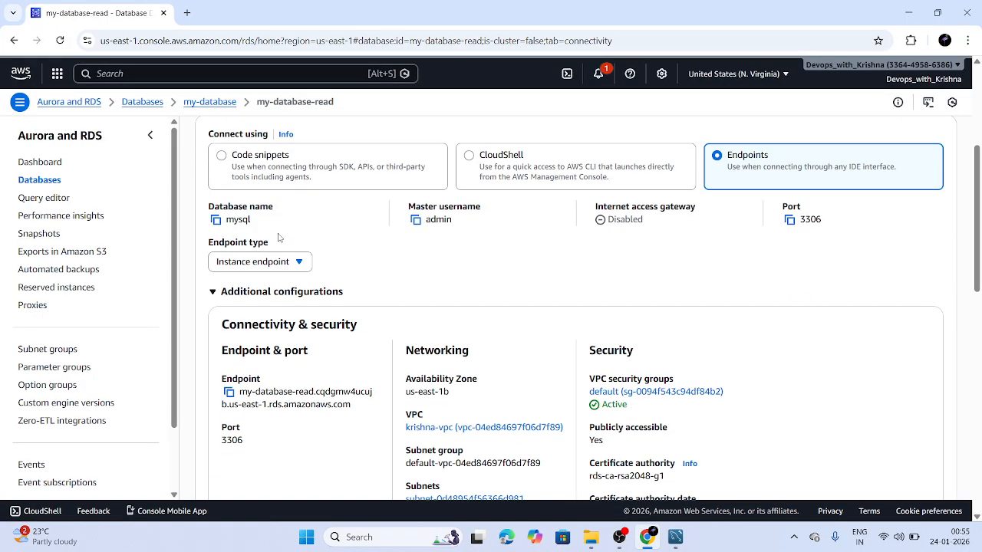
scroll(279, 237, "up", 1)
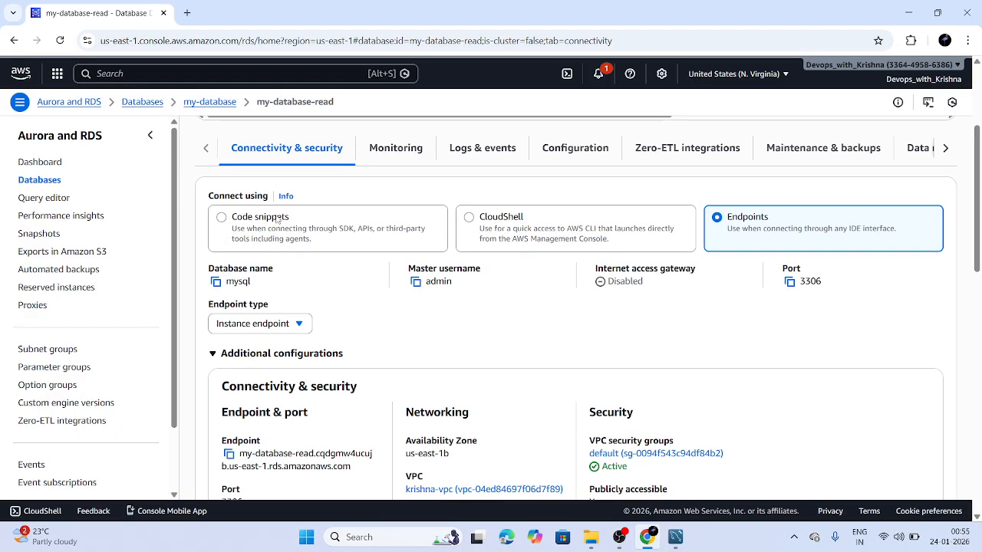
left_click(276, 217)
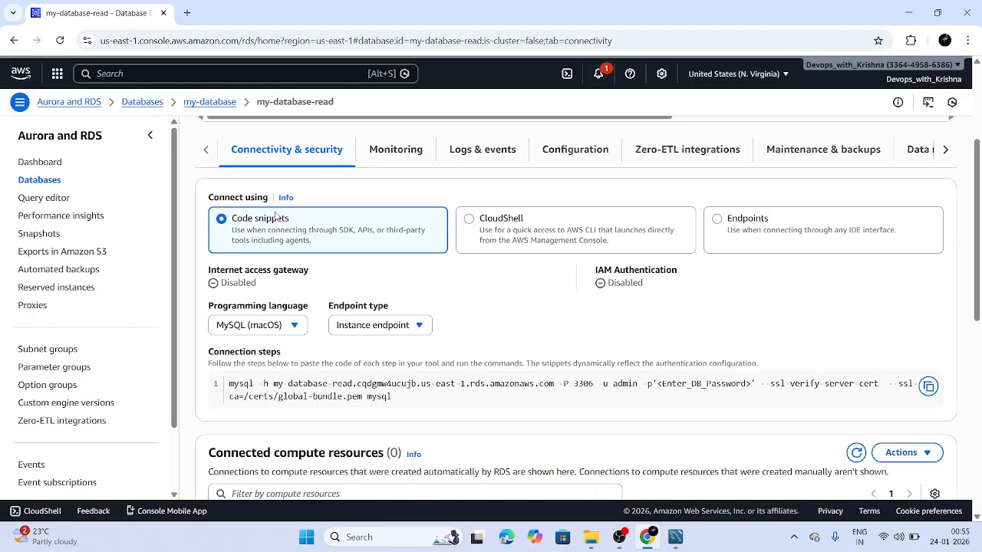
Revisit my-database's details, then return to the Databases list
scroll(276, 217, "up", 2)
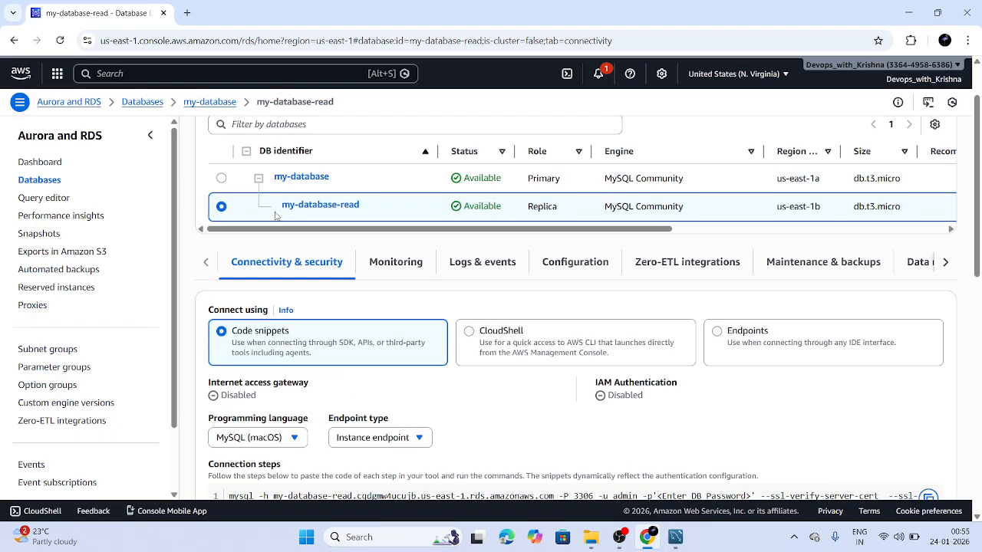
left_click(221, 178)
scroll(254, 297, "down", 4)
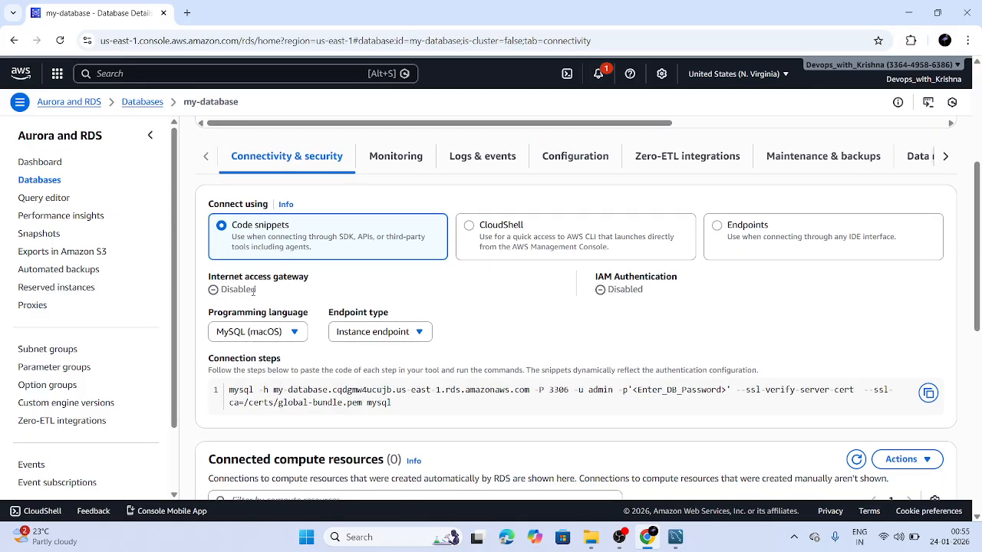
scroll(253, 297, "down", 1)
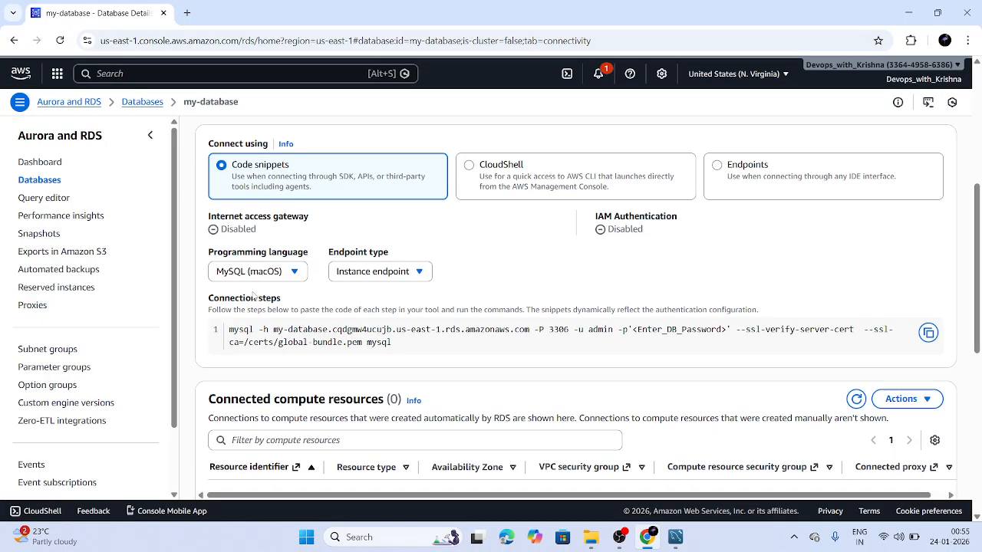
scroll(253, 296, "up", 5)
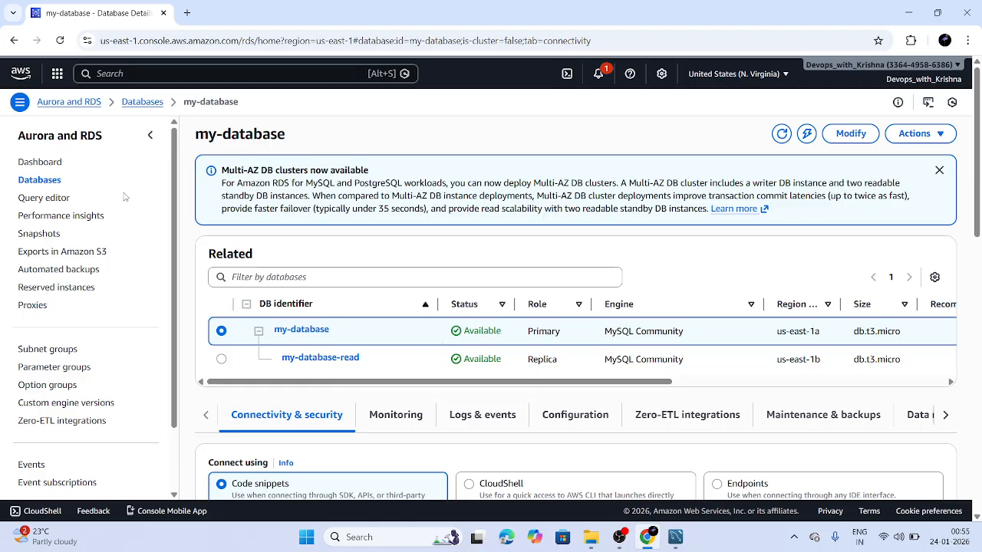
left_click(144, 102)
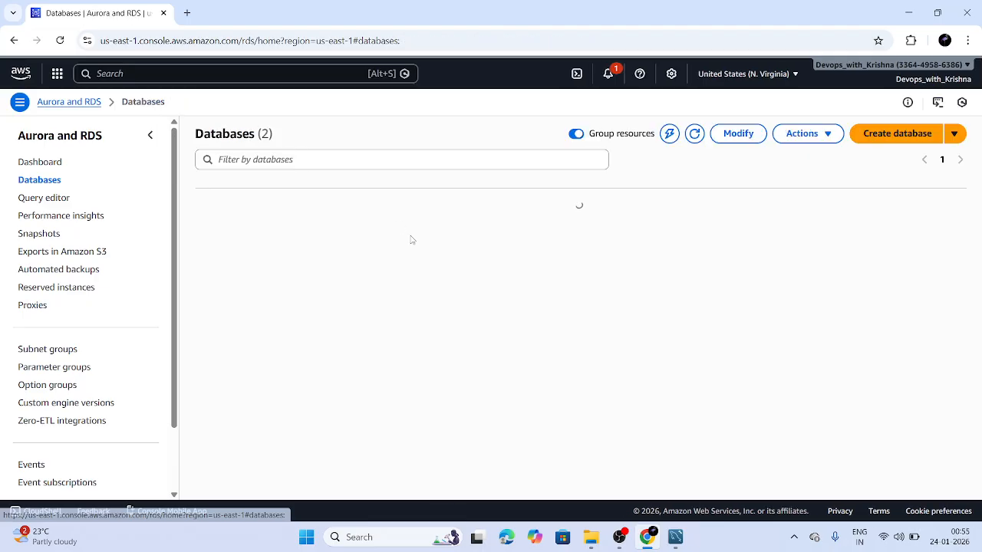
Start Create database and browse the Engine options and Engine version filters
left_click(895, 134)
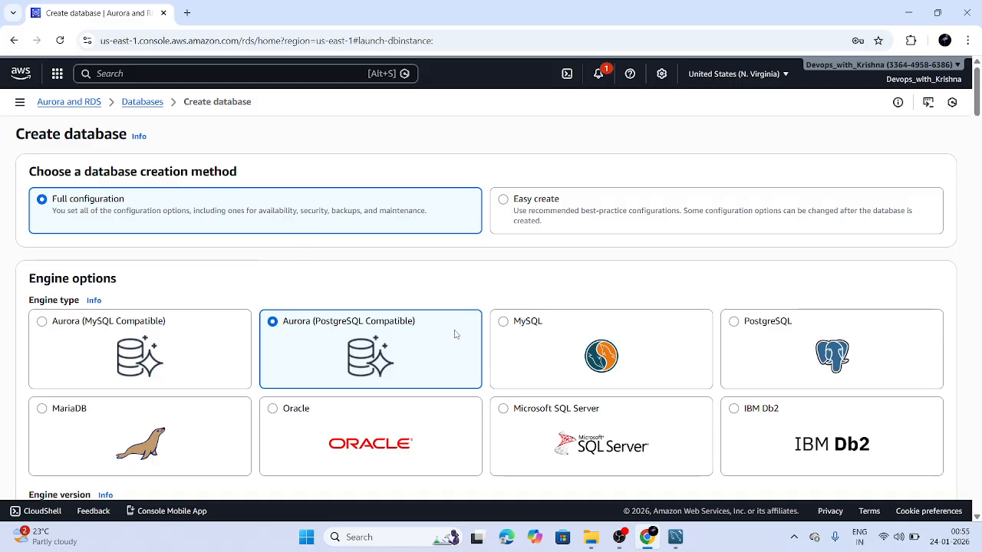
scroll(347, 382, "down", 1)
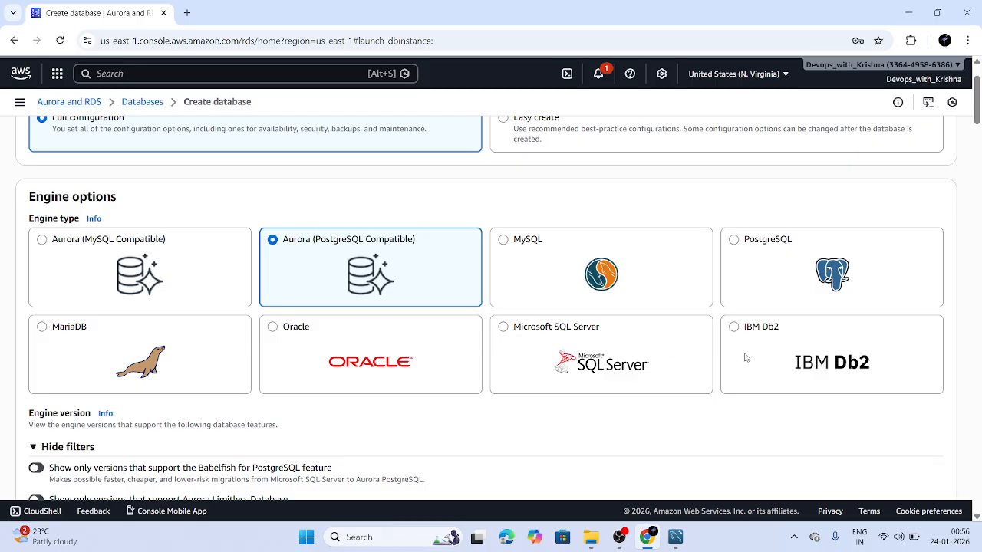
scroll(745, 357, "down", 2)
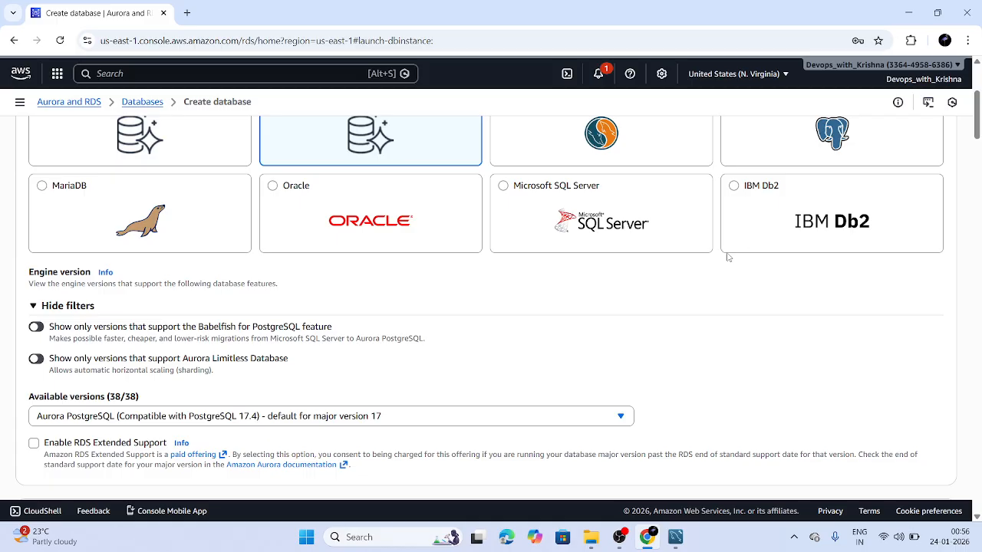
scroll(570, 310, "up", 3)
Choose MySQL as the new database's engine
left_click(568, 315)
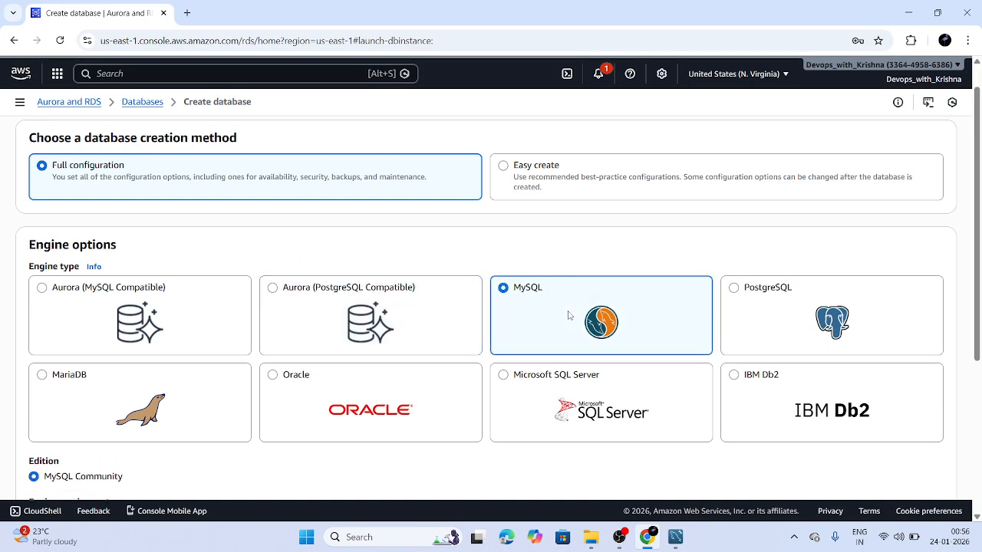
scroll(572, 284, "down", 1)
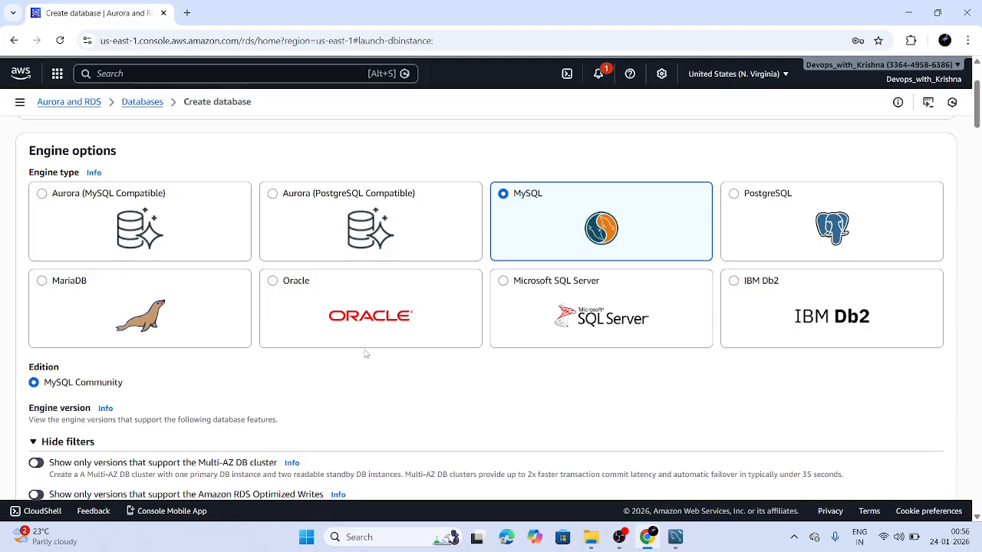
scroll(403, 441, "down", 1)
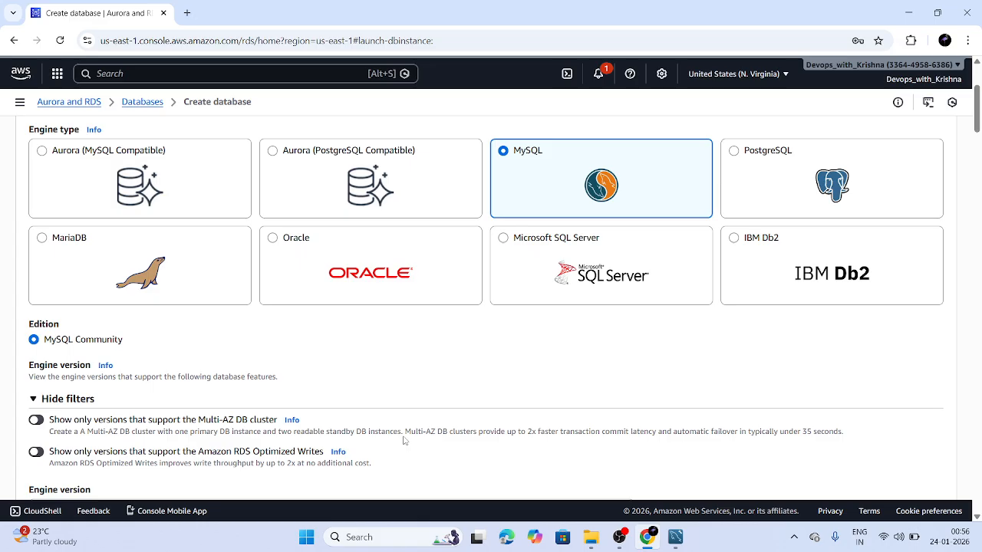
scroll(359, 389, "down", 1)
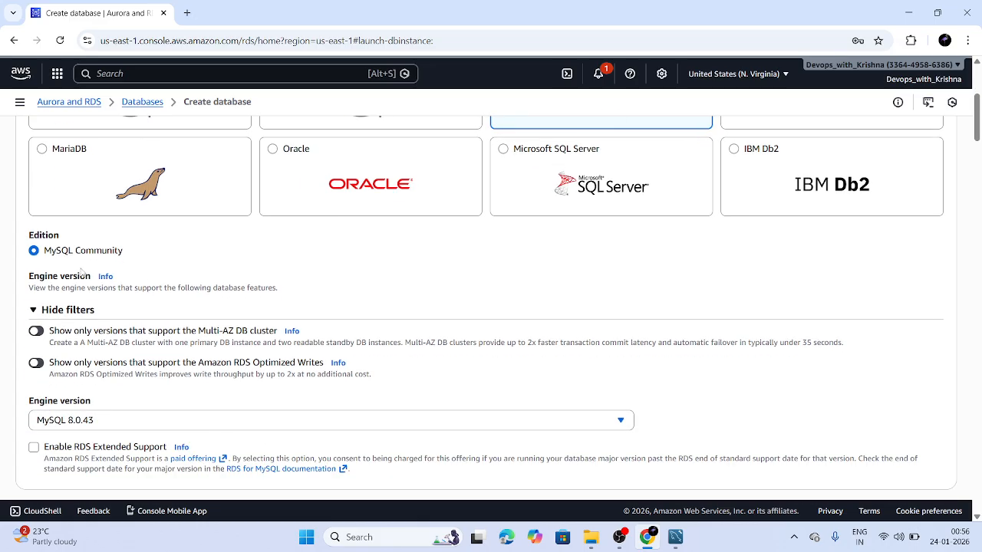
scroll(63, 280, "down", 1)
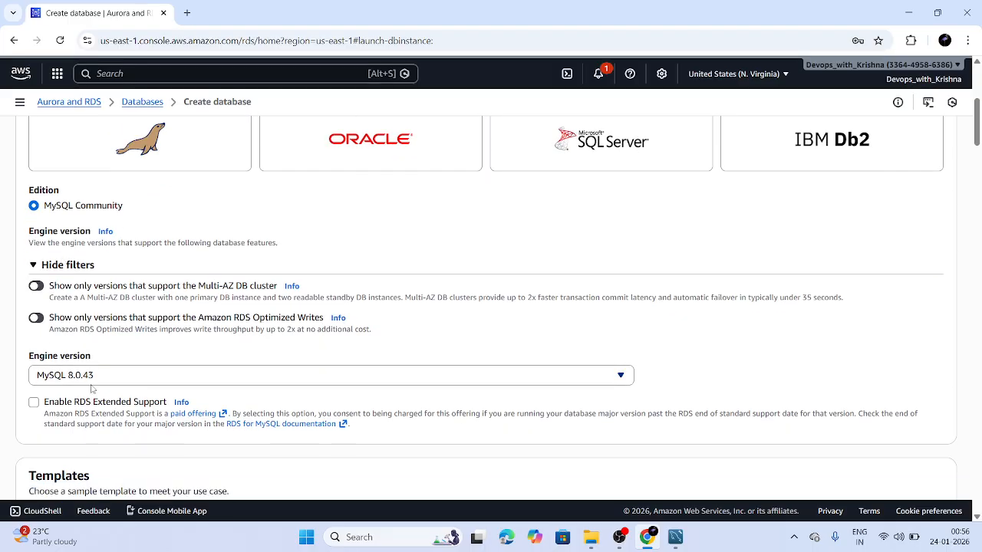
scroll(58, 362, "down", 3)
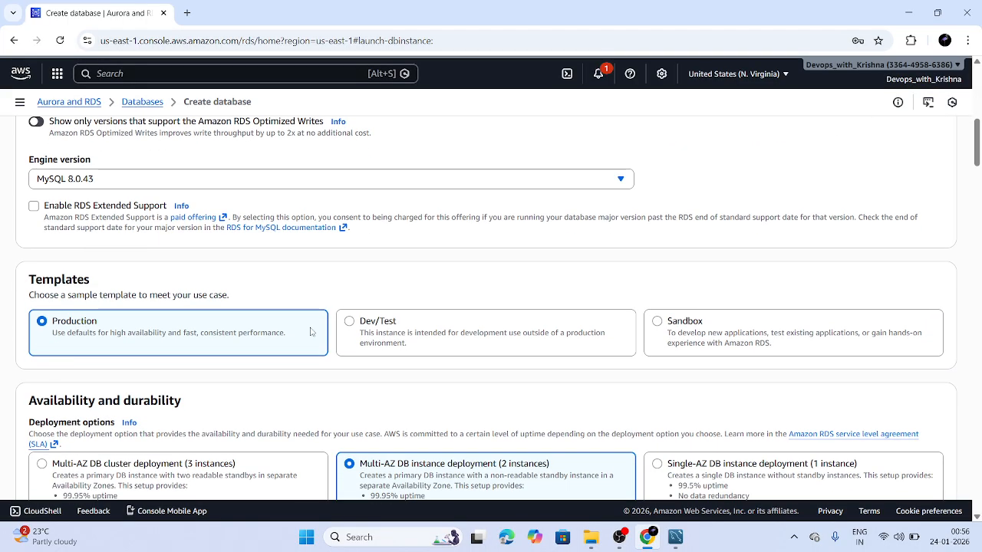
Pick the Dev/Test template and Multi-AZ DB instance deployment (2 instances)
left_click(383, 335)
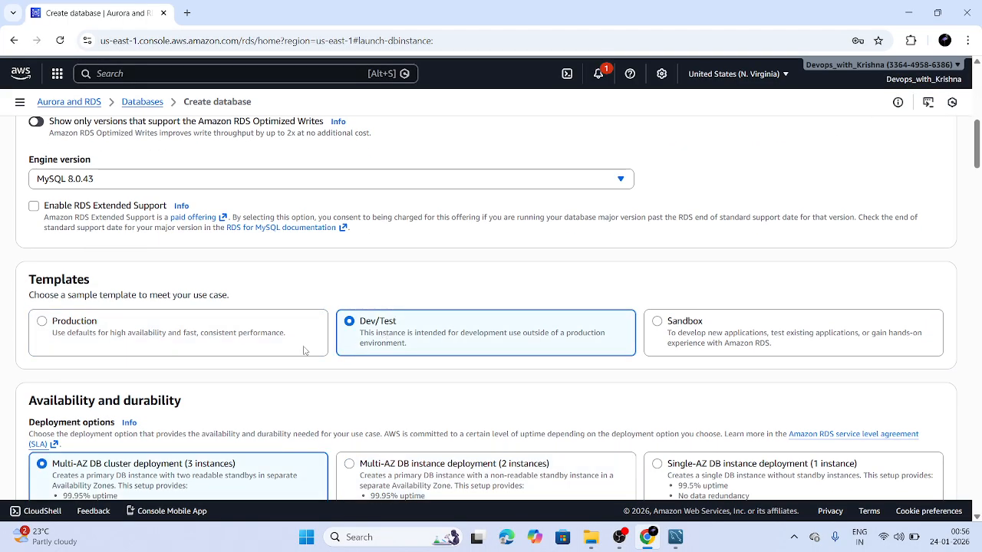
scroll(382, 335, "down", 2)
left_click(415, 327)
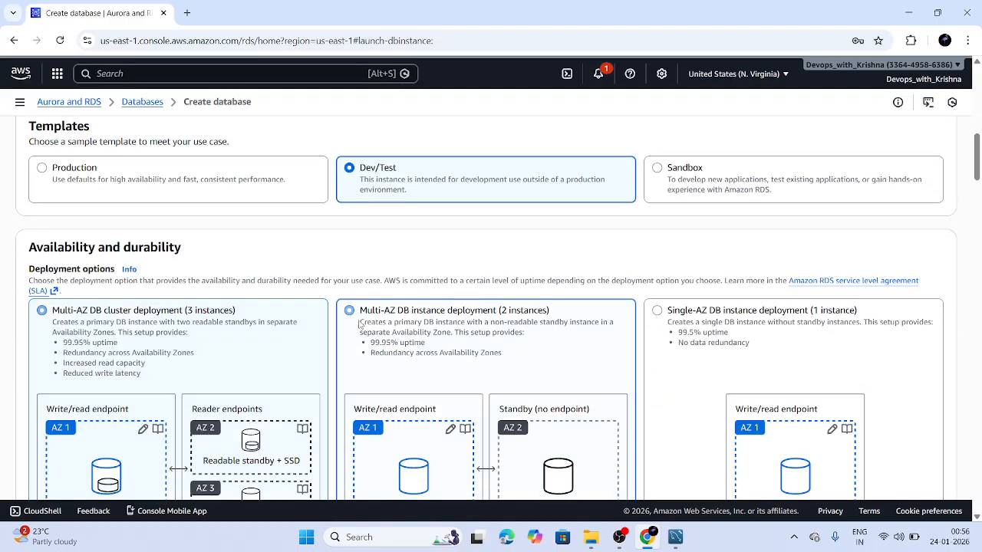
scroll(521, 316, "down", 1)
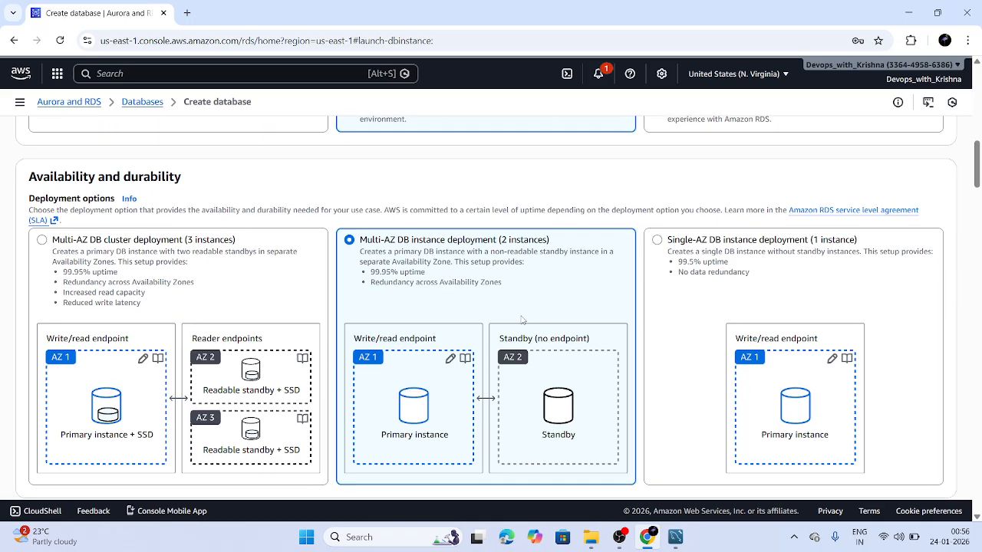
scroll(521, 319, "down", 2)
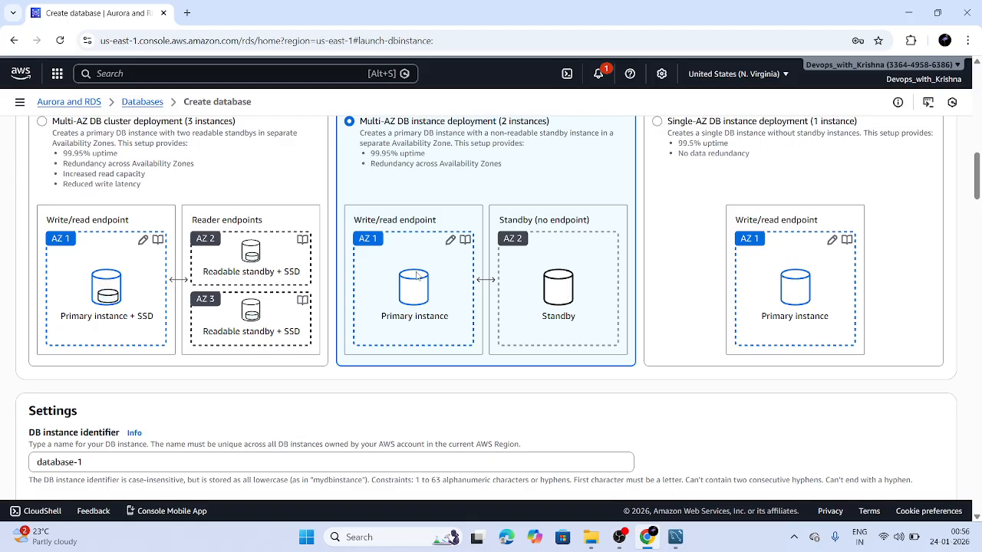
scroll(426, 287, "down", 3)
Replace the default DB instance identifier with a new name beginning with 'K'
left_click(186, 352)
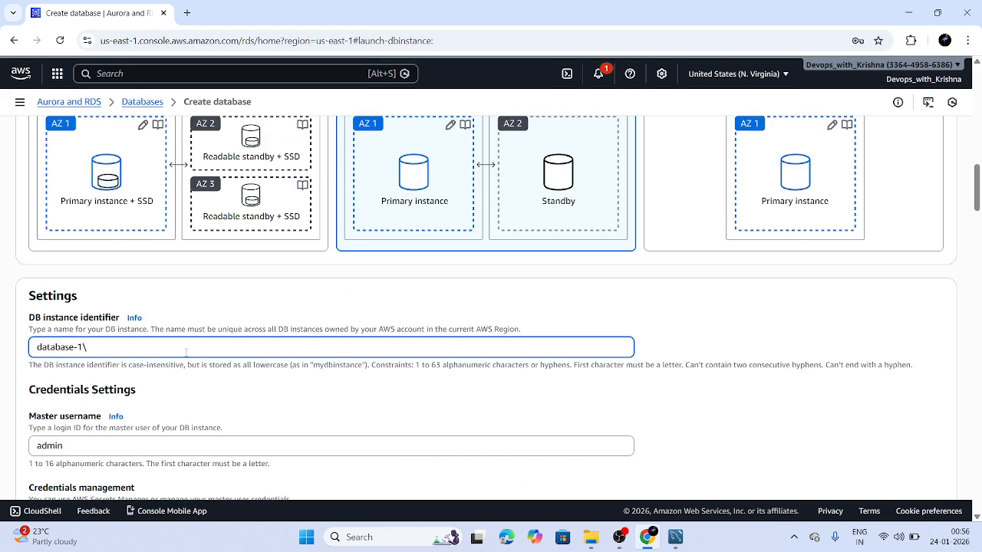
key("BackSpace")
key("BackSpace")
key("BackSpace")
key("BackSpace")
key("BackSpace")
key("BackSpace")
key("BackSpace")
key("BackSpace")
type("K")
scroll(186, 353, "down", 3)
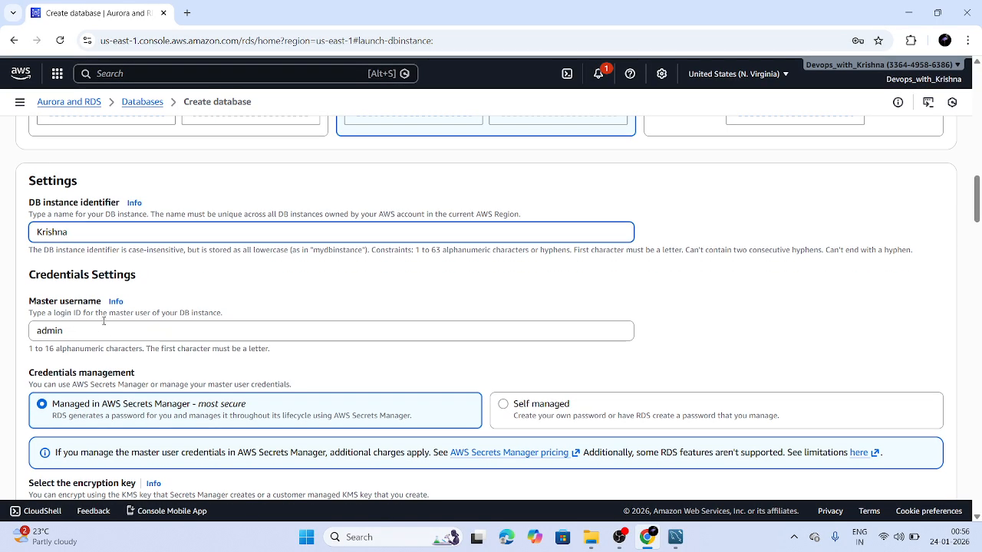
scroll(103, 321, "down", 2)
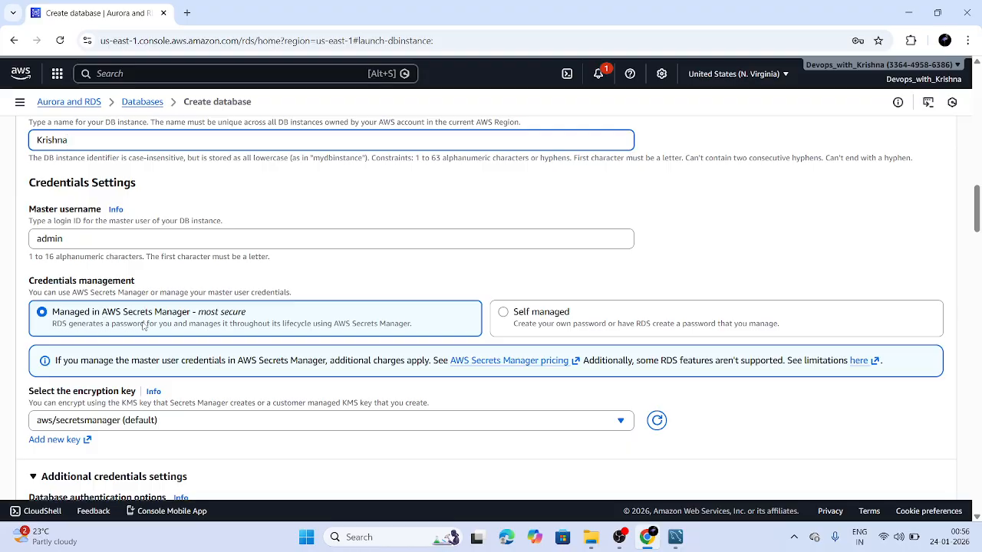
scroll(127, 330, "down", 1)
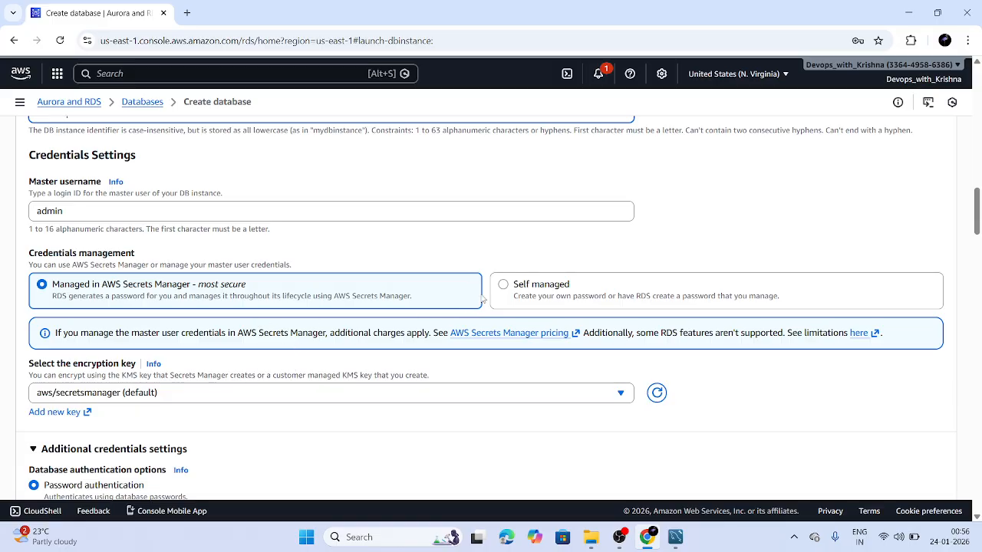
Switch credentials to Self managed and enter and confirm a master password
left_click(516, 299)
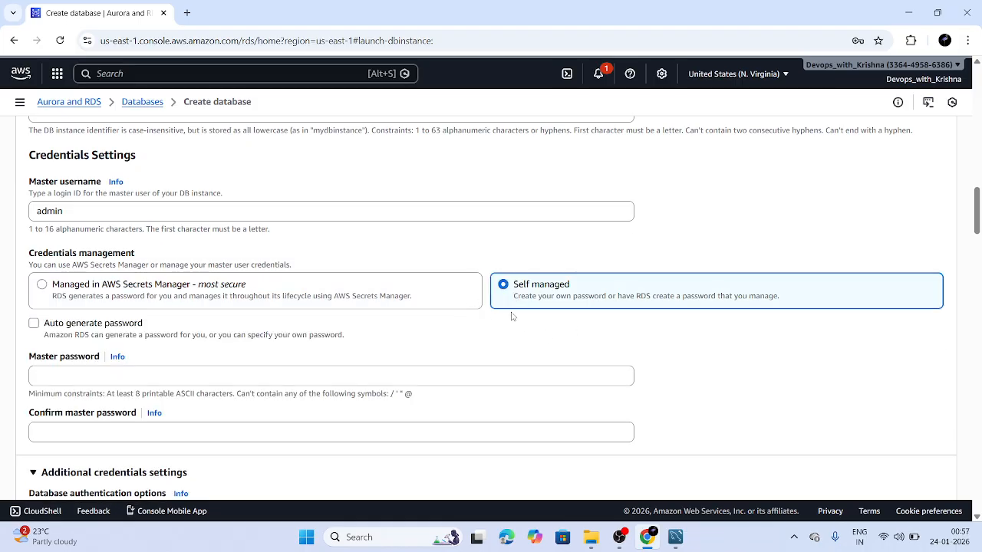
left_click(277, 376)
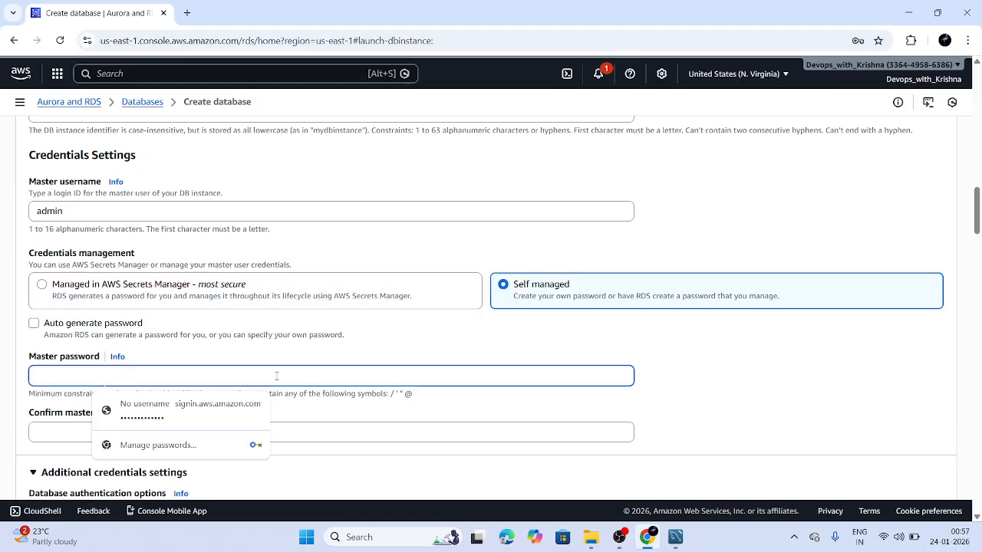
type("••••")
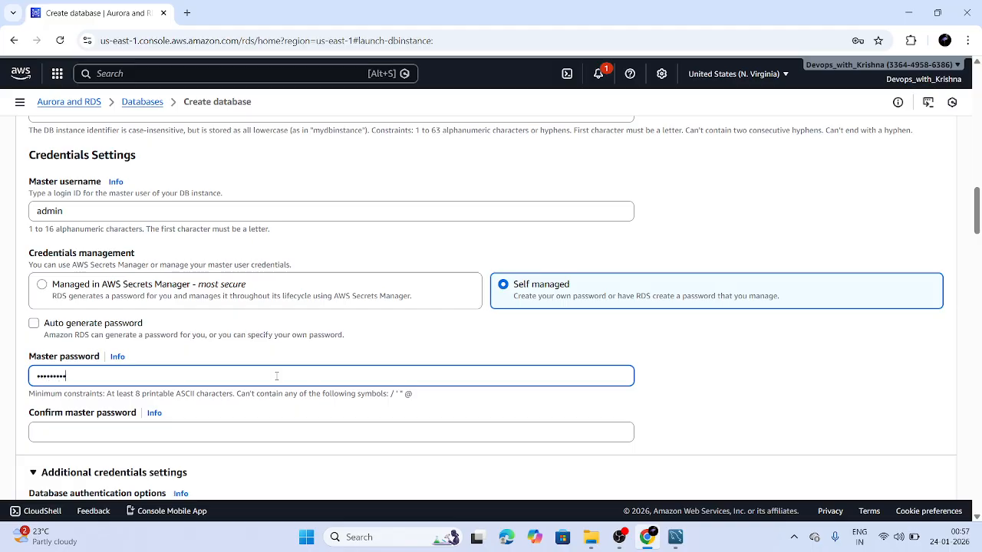
key("BackSpace")
left_click(176, 431)
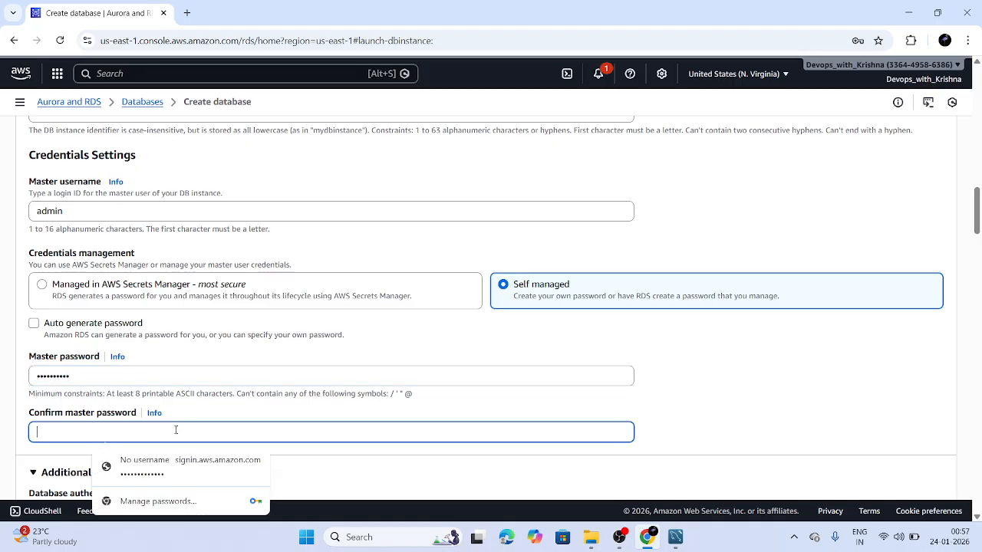
type("••")
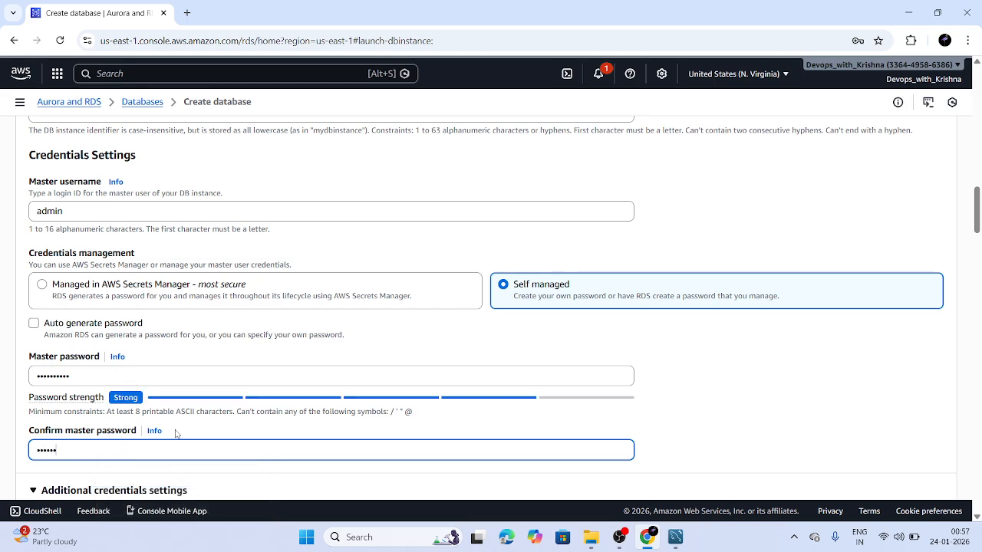
type("•••••••")
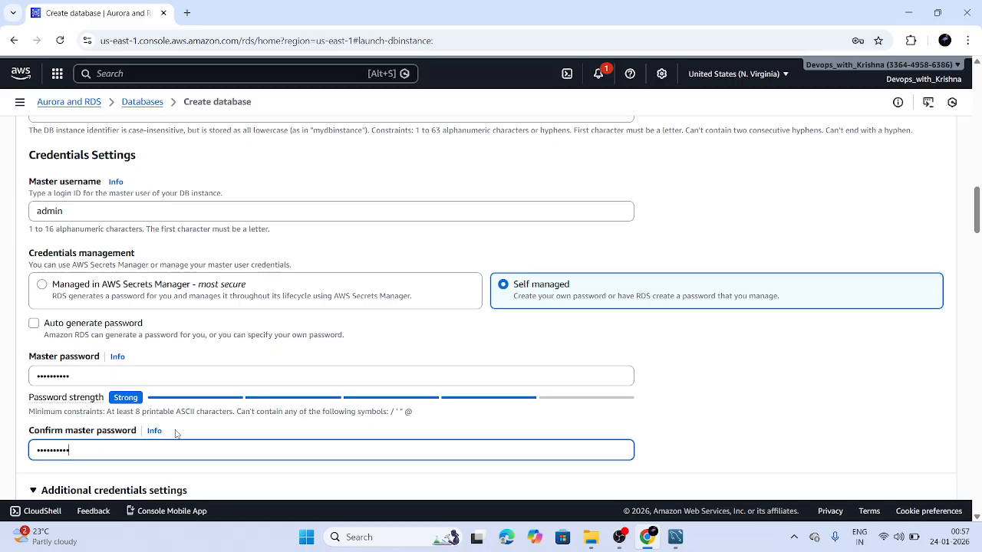
scroll(175, 434, "down", 4)
left_click(260, 323)
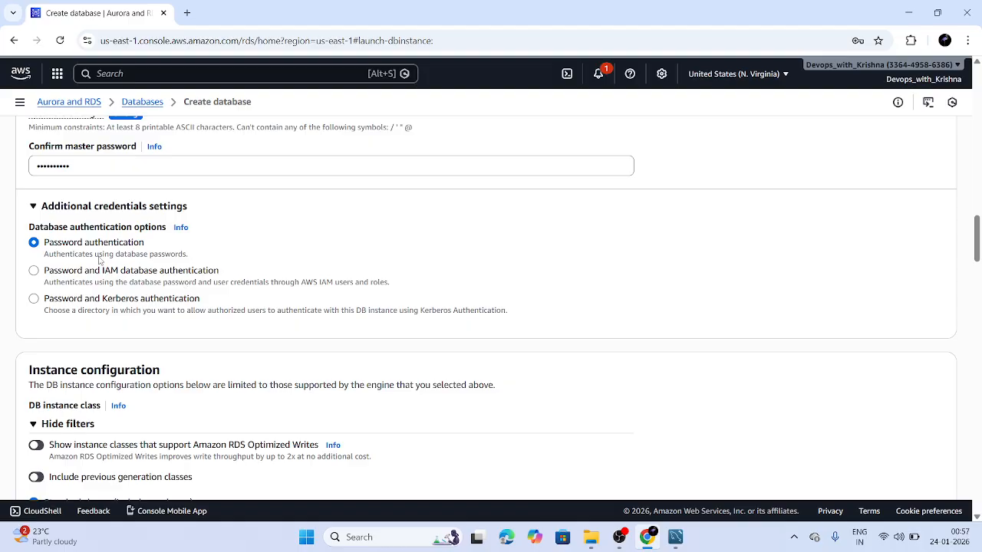
scroll(99, 261, "down", 3)
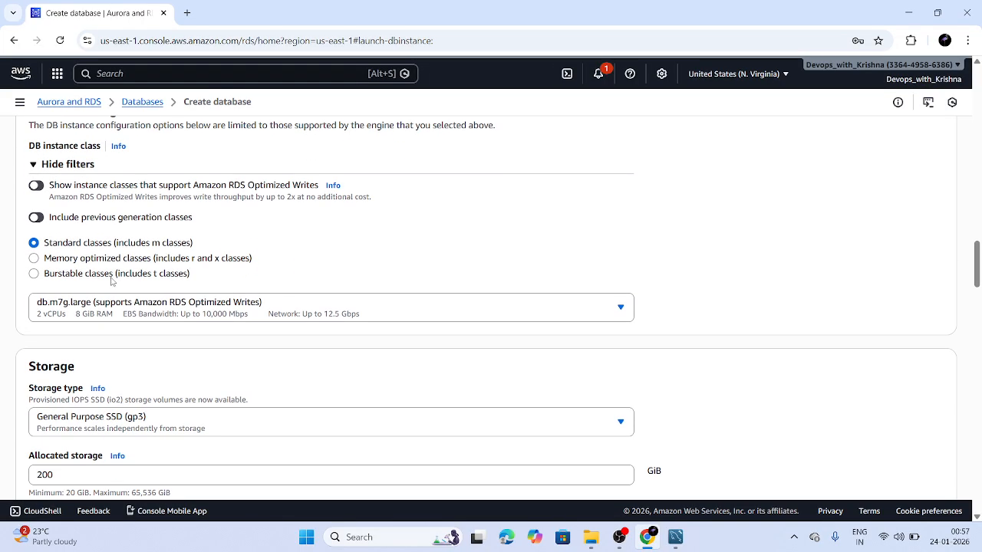
left_click(160, 276)
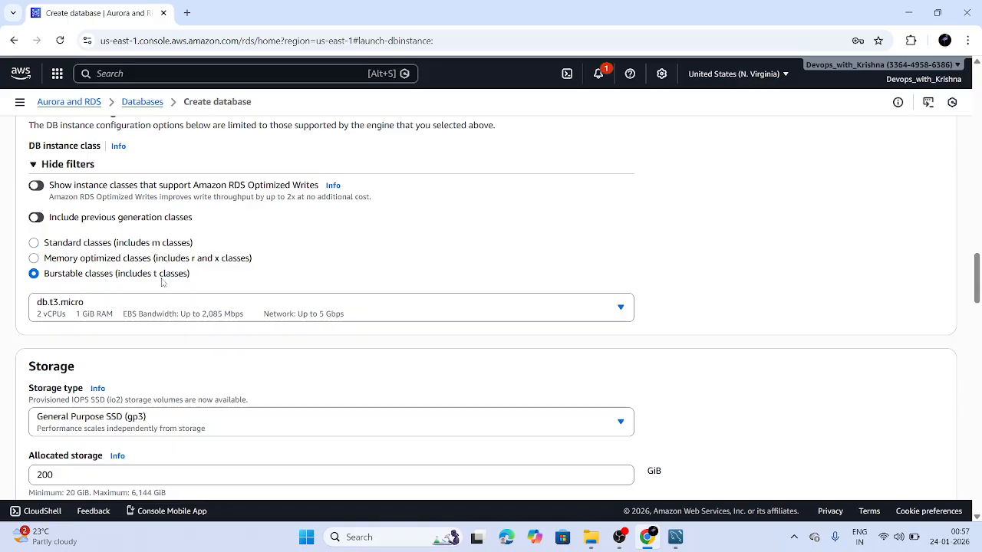
left_click(164, 307)
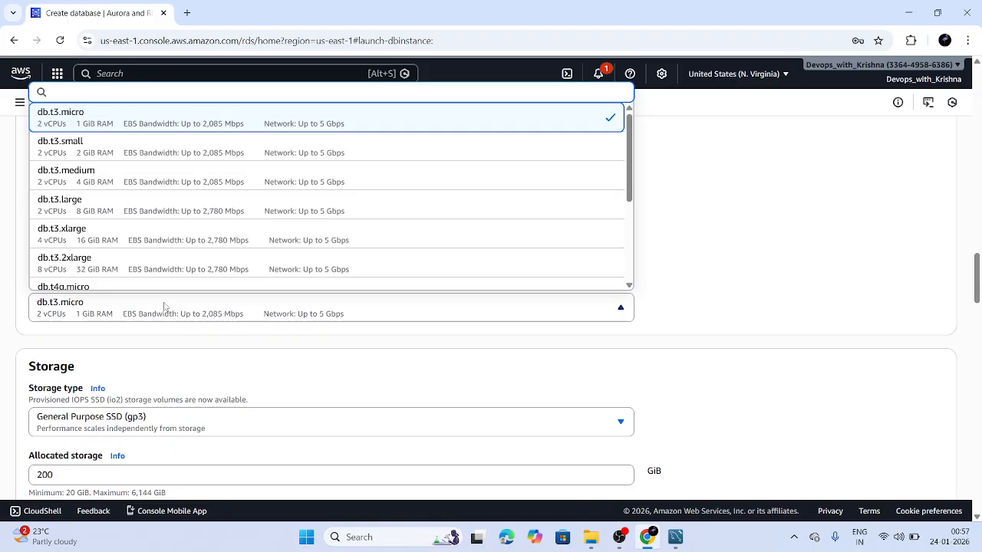
left_click(165, 307)
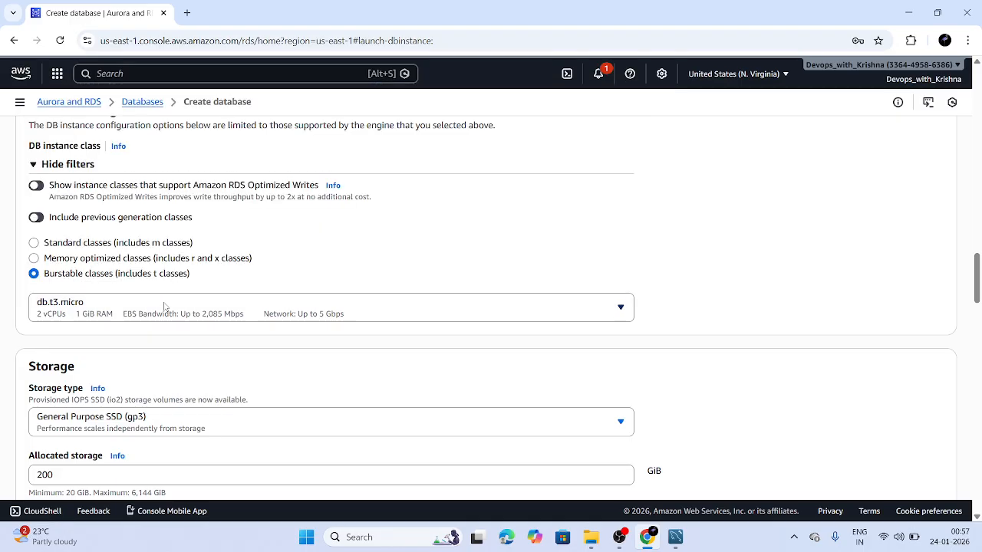
scroll(165, 307, "down", 2)
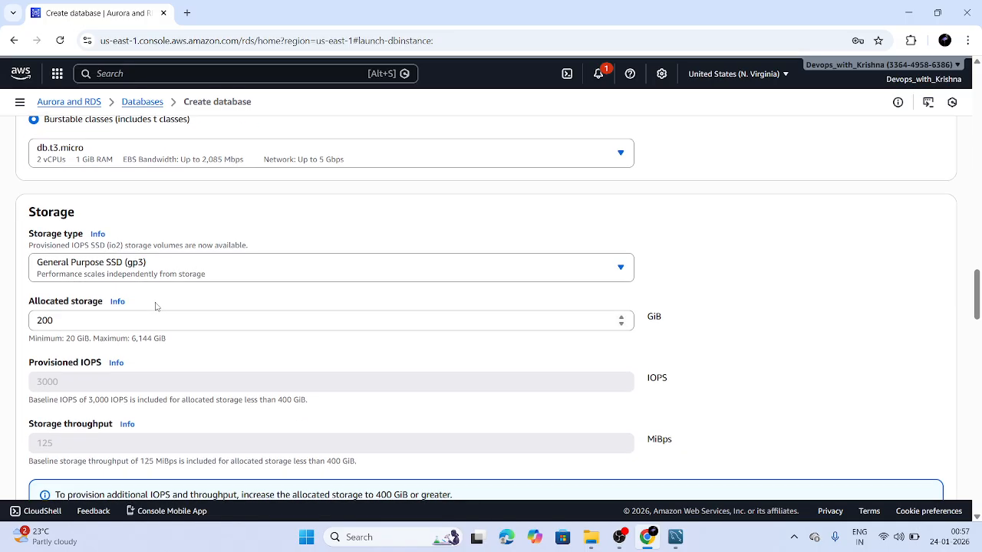
scroll(155, 307, "down", 1)
scroll(188, 236, "up", 2)
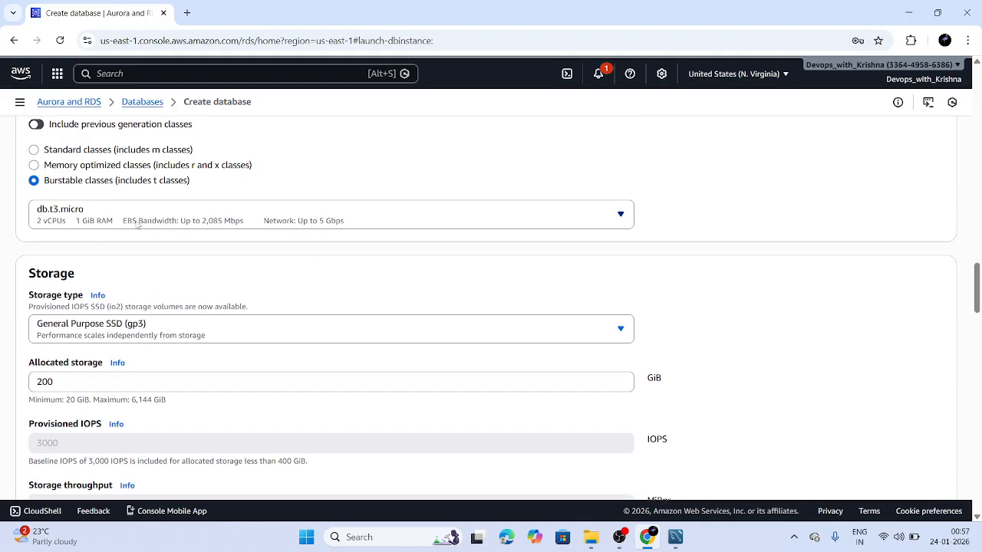
scroll(143, 279, "down", 1)
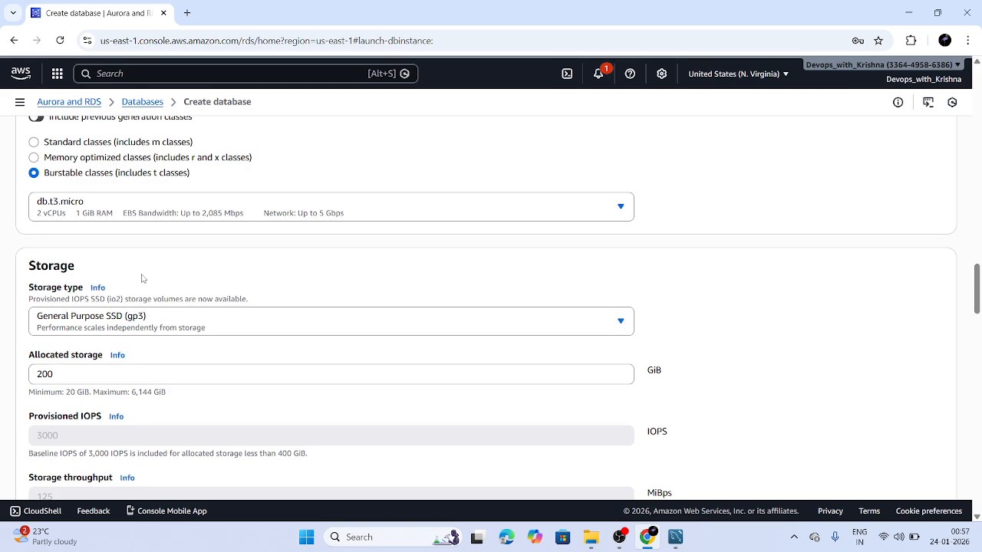
scroll(143, 278, "up", 1)
scroll(143, 279, "down", 1)
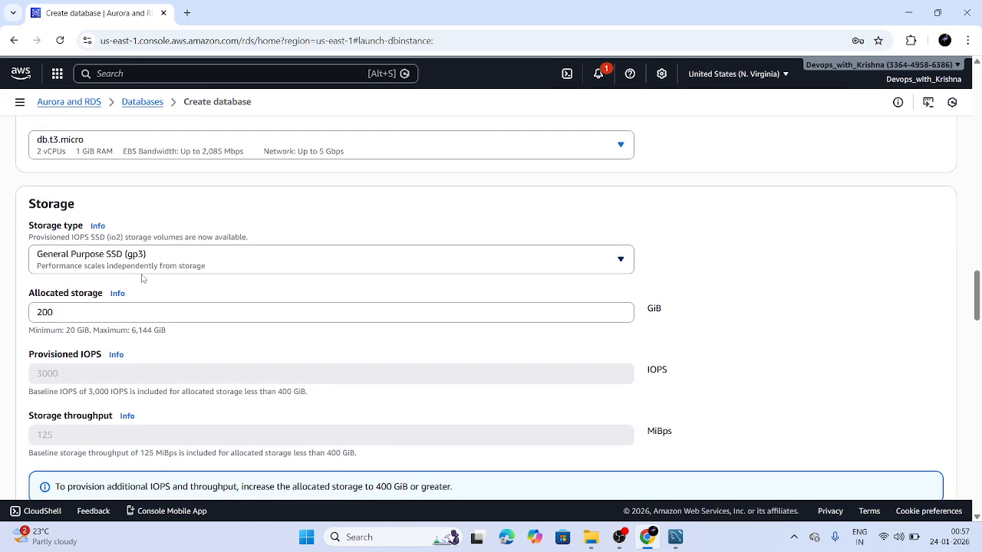
scroll(154, 269, "up", 1)
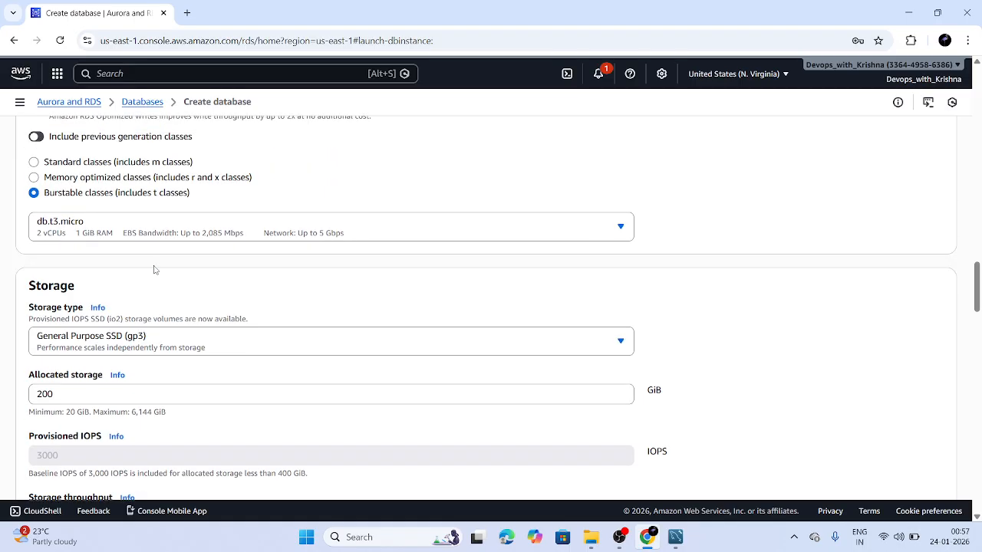
scroll(155, 269, "down", 1)
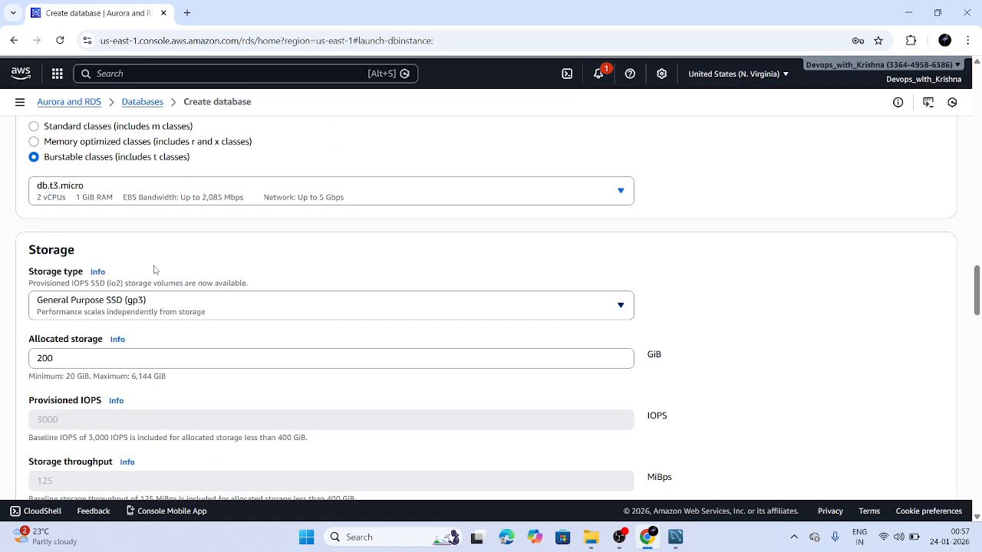
scroll(161, 307, "down", 1)
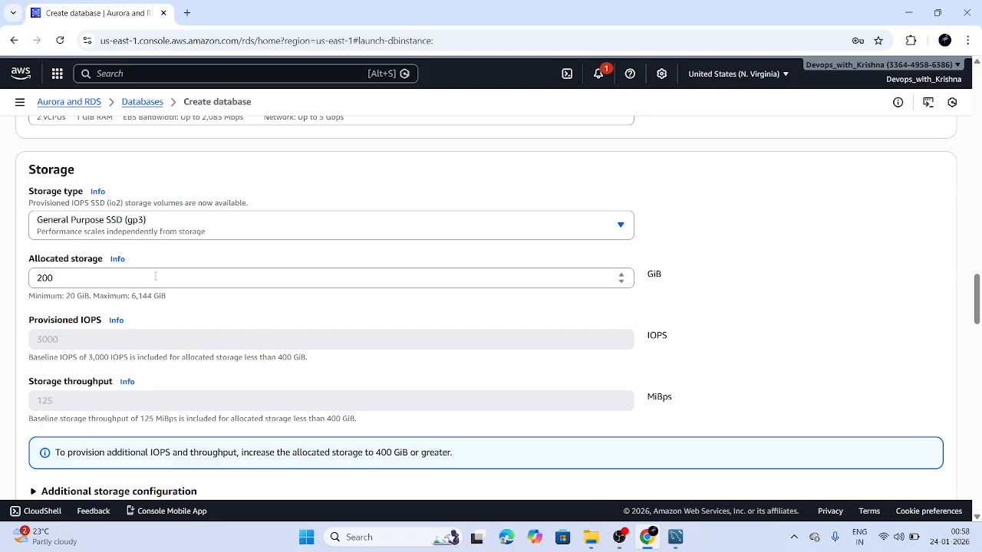
scroll(155, 277, "down", 4)
Place the database in krishna-vpc, keeping the default DB subnet group
scroll(155, 278, "down", 1)
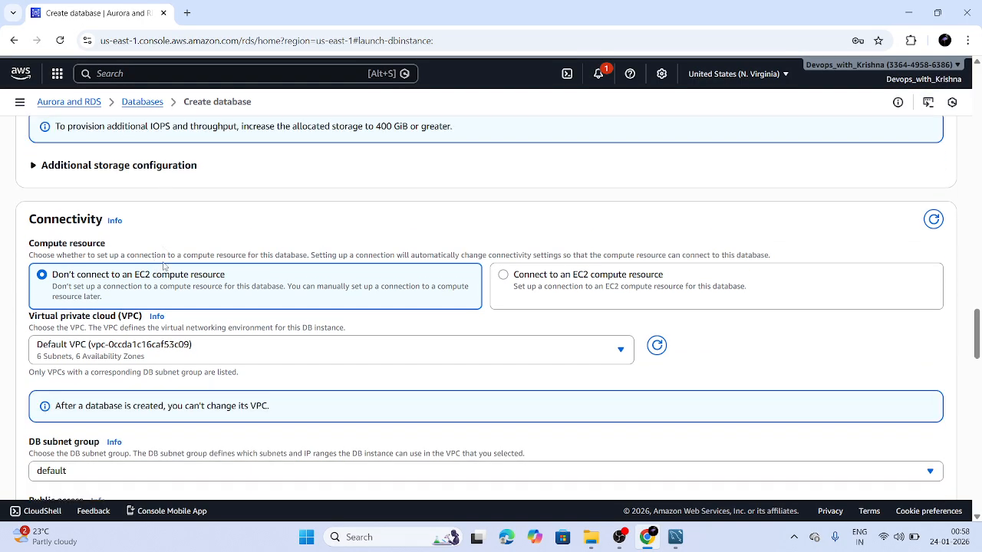
left_click(156, 320)
left_click(156, 321)
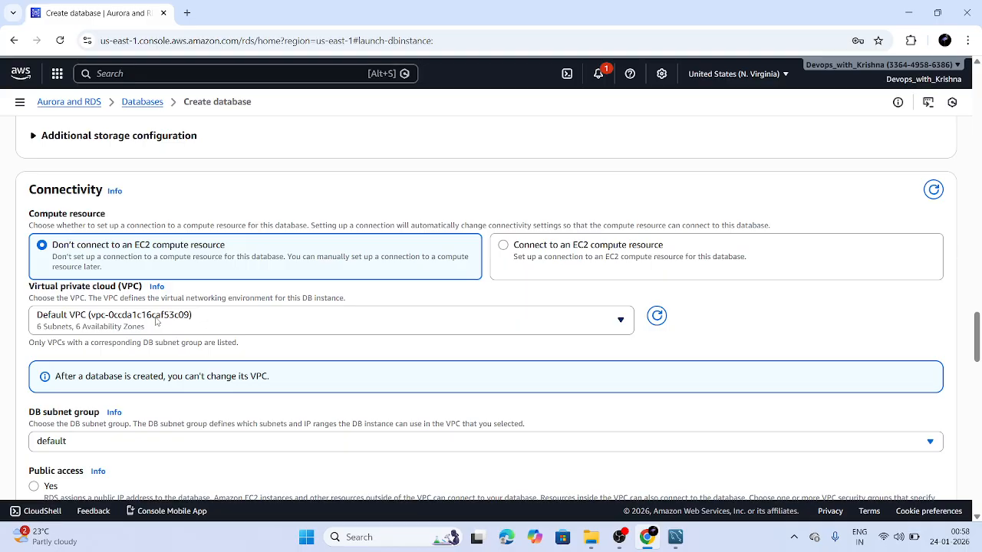
left_click(156, 321)
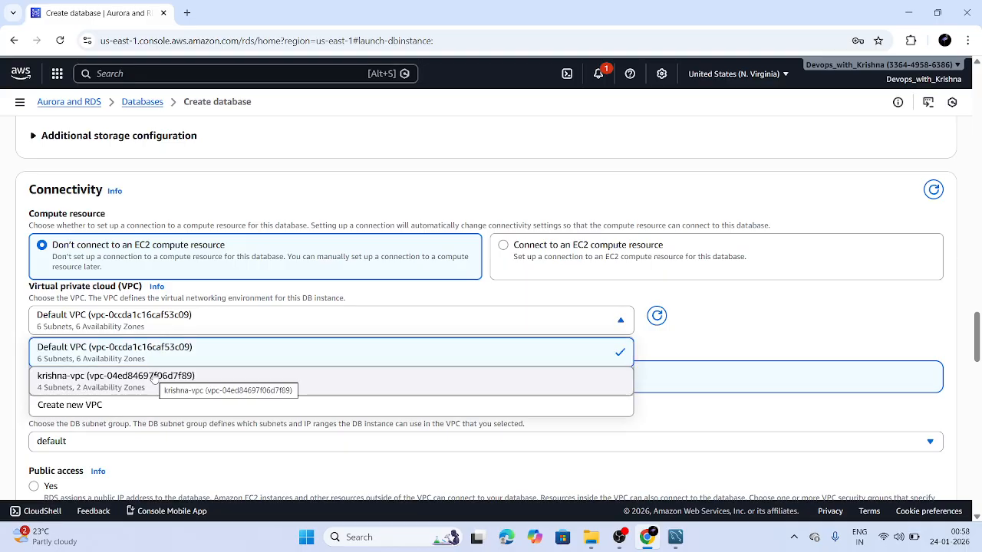
left_click(333, 386)
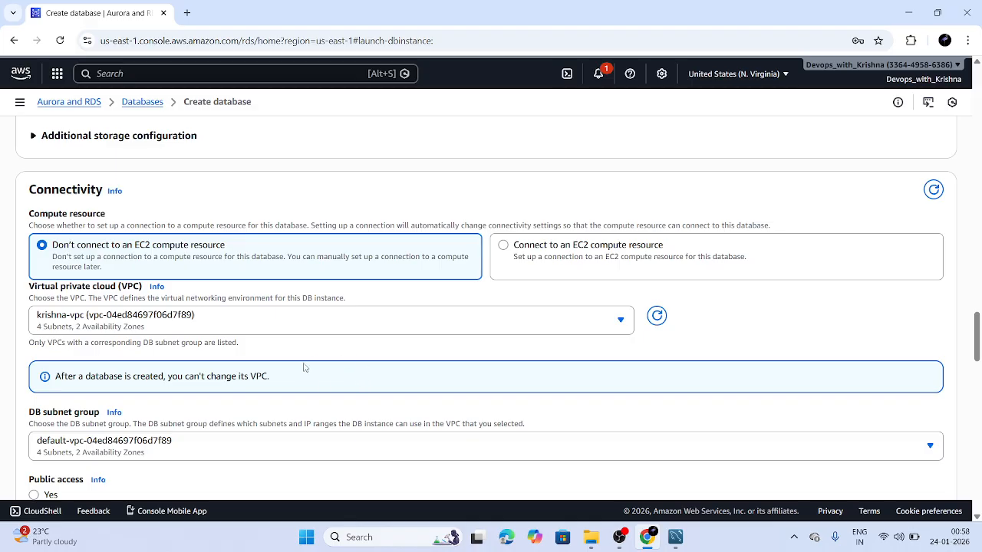
scroll(323, 383, "down", 1)
left_click(323, 376)
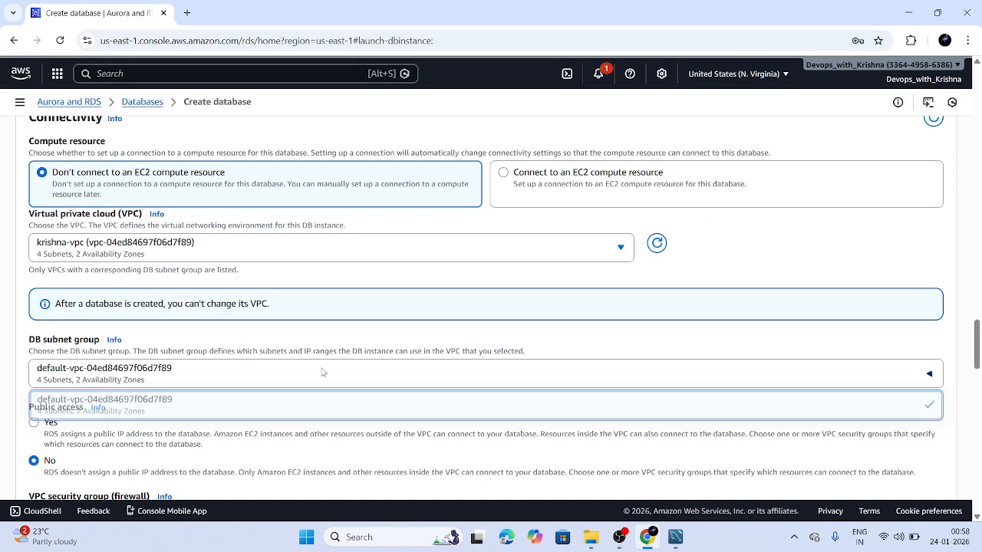
left_click(323, 373)
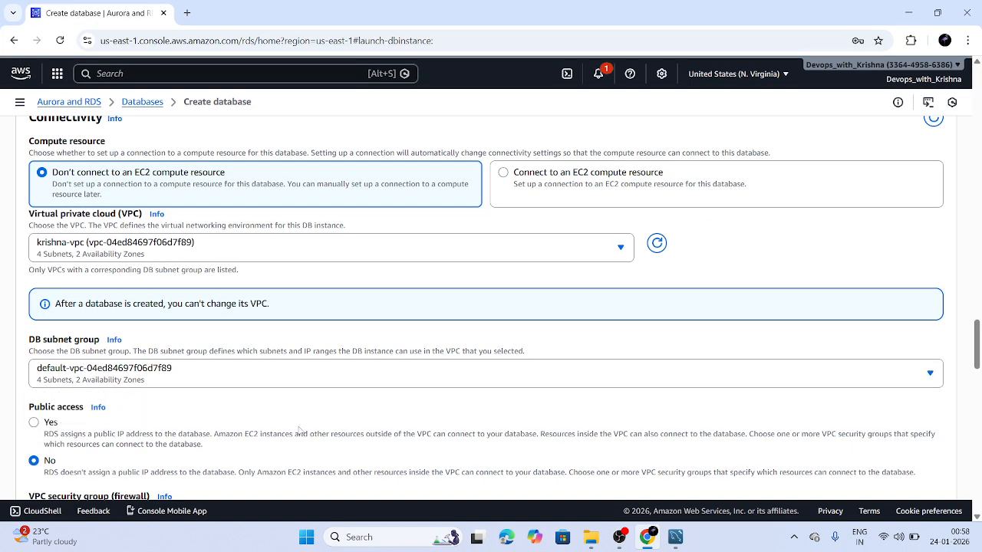
Set Public access to Yes, keeping the default VPC security group
scroll(299, 431, "down", 1)
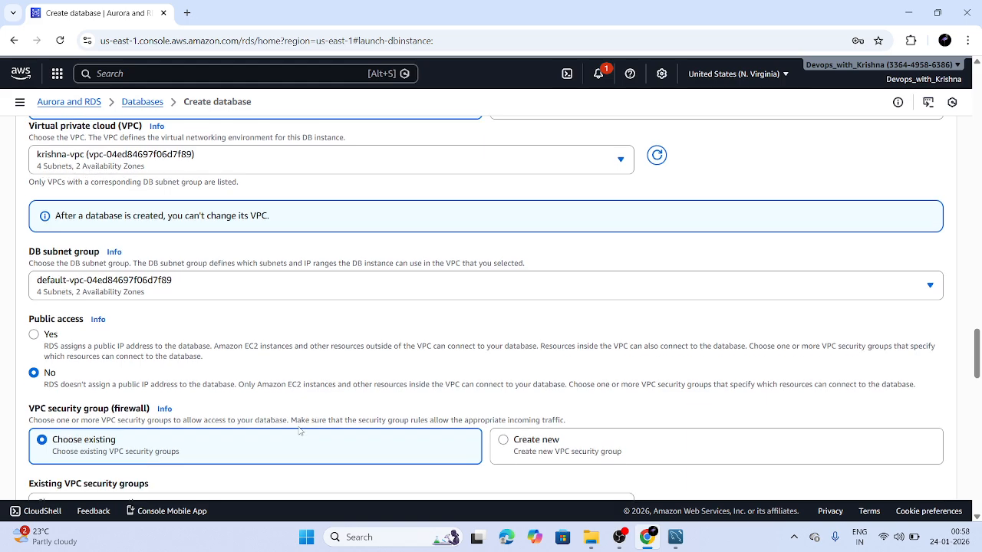
left_click(35, 335)
scroll(90, 381, "down", 1)
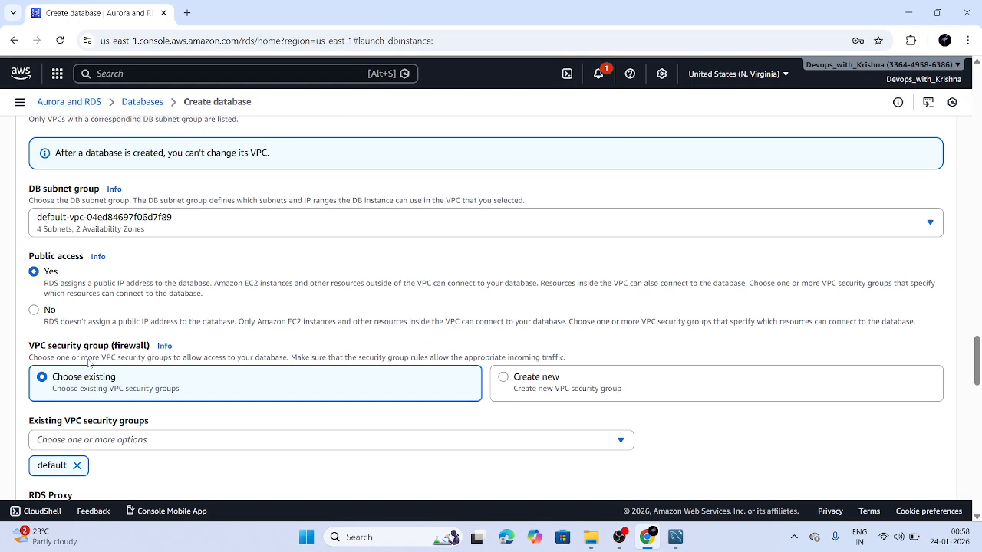
scroll(118, 346, "down", 1)
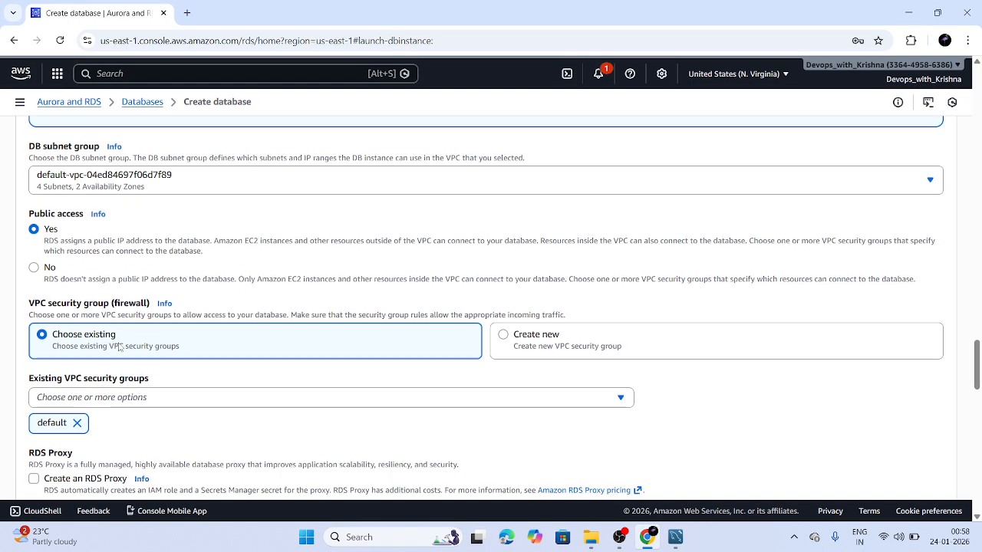
scroll(115, 268, "down", 2)
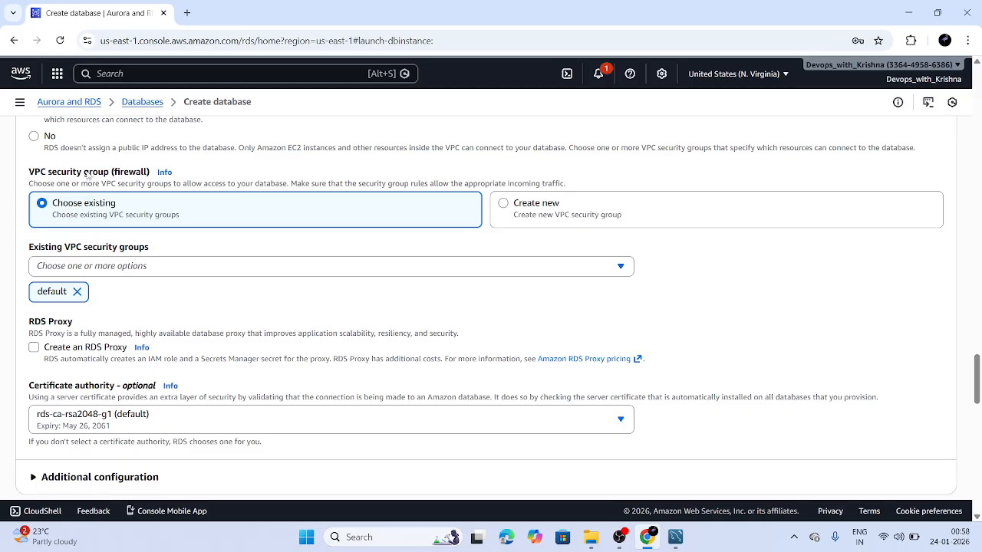
scroll(103, 272, "down", 1)
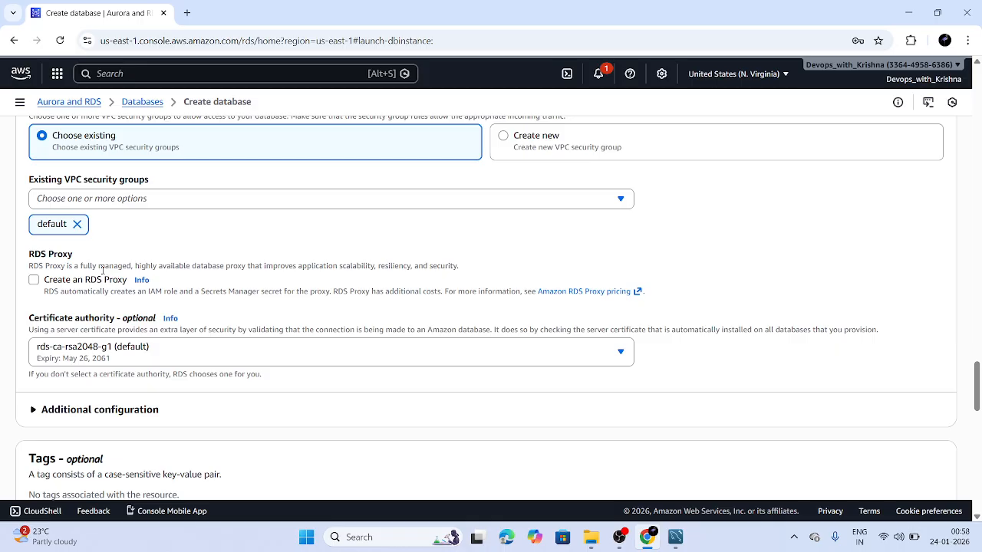
Keep certificate rds-ca-rsa2048-g1, review port 3306 and estimated costs, then return to Databases
left_click(129, 350)
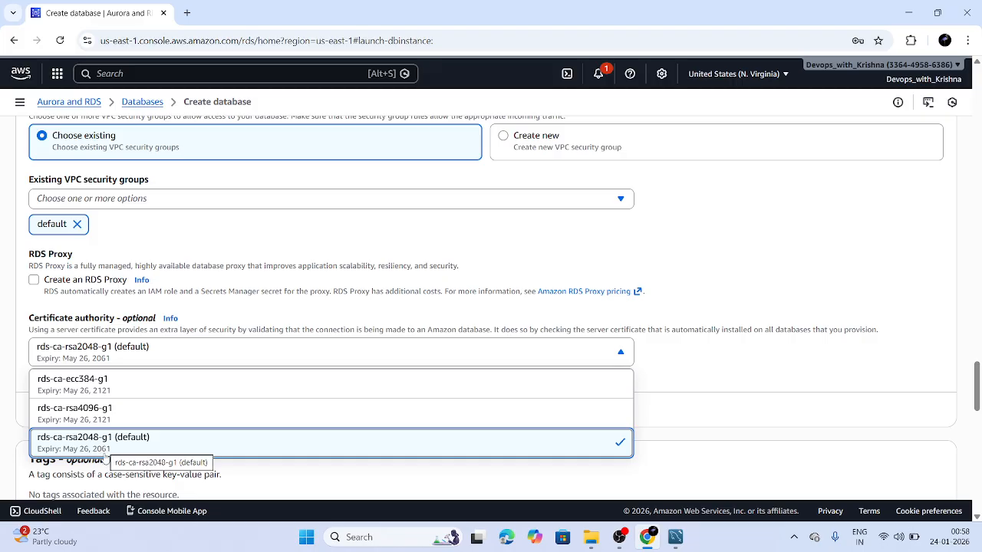
left_click(668, 421)
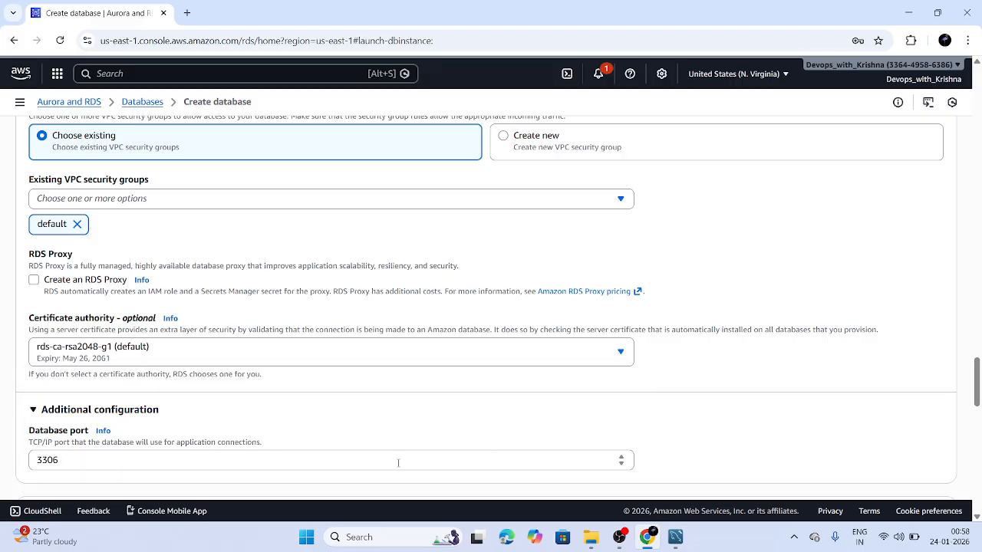
scroll(398, 462, "down", 1)
scroll(398, 463, "down", 1)
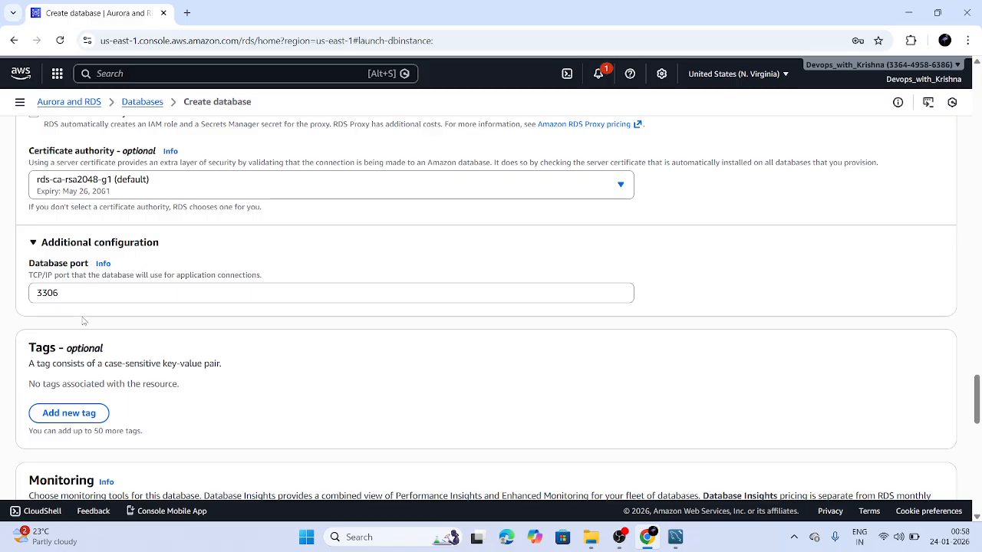
scroll(83, 320, "down", 5)
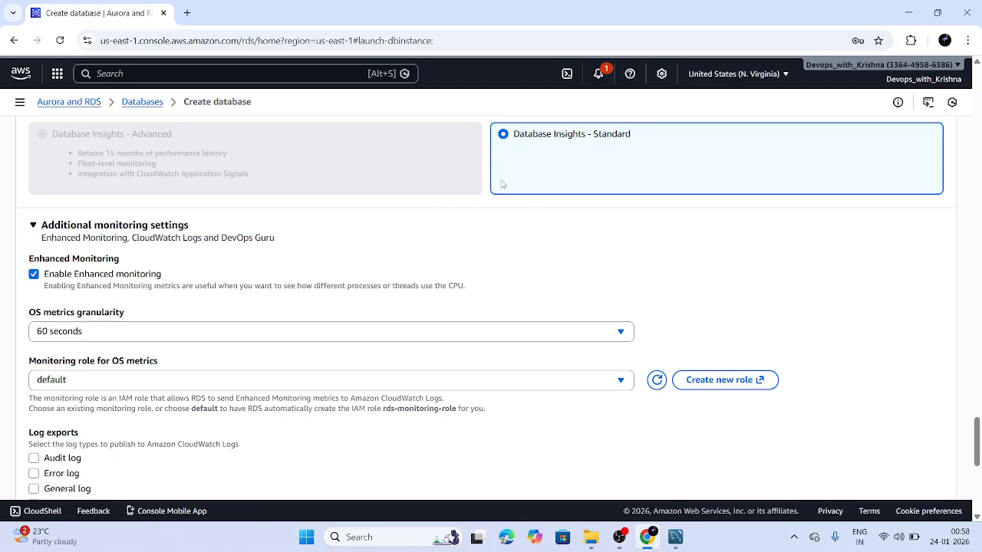
scroll(403, 254, "down", 1)
scroll(403, 255, "down", 4)
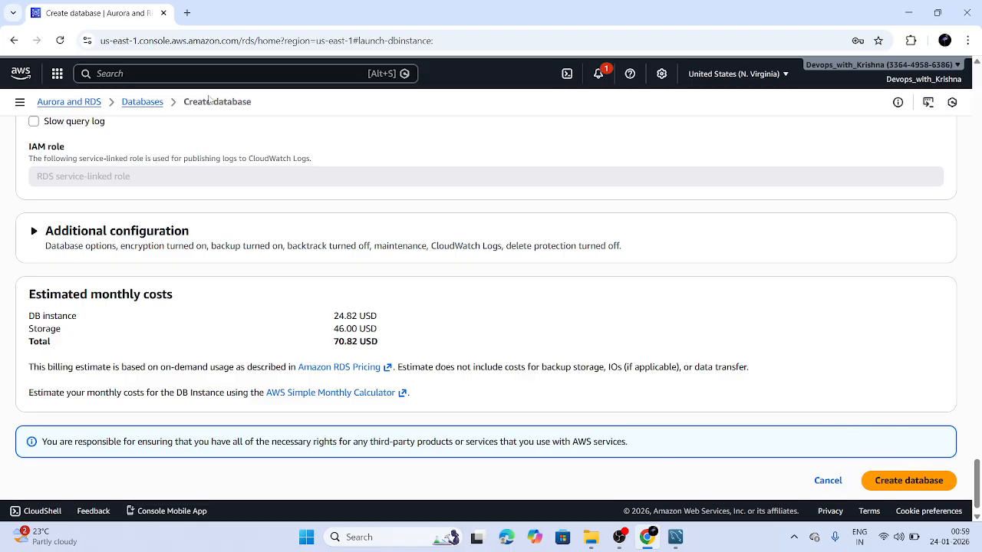
left_click(142, 102)
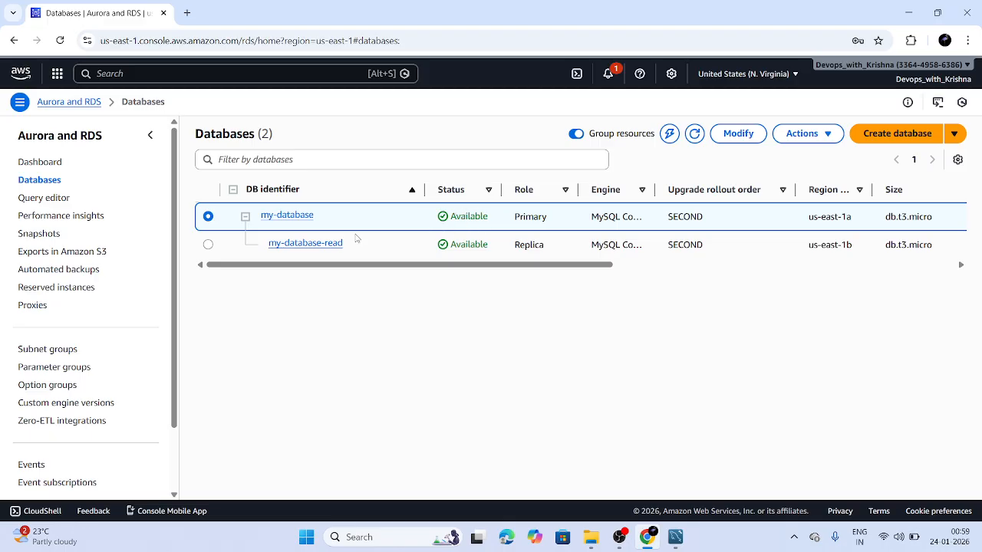
Open my-database, check its Actions menu, glance at my-database-read, then return to my-database
left_click(286, 215)
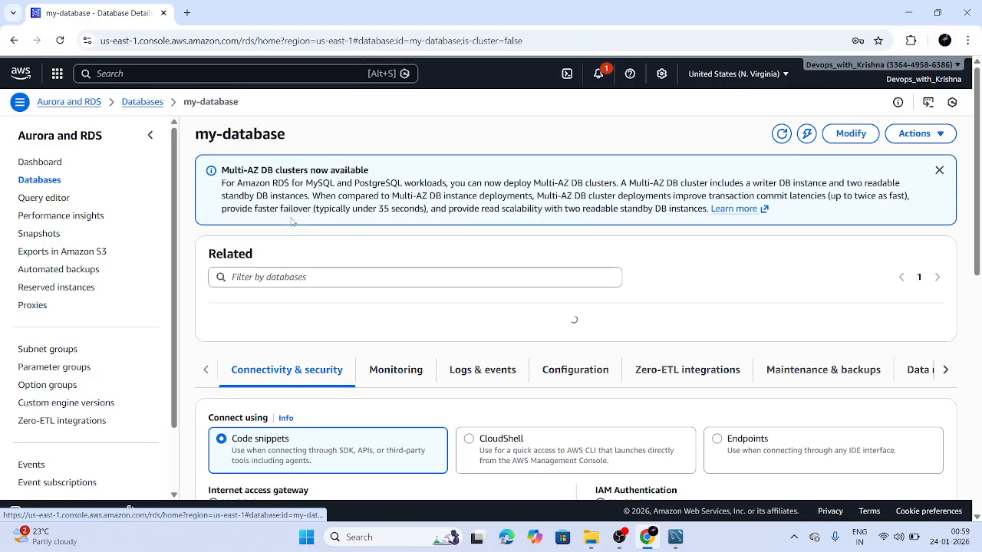
left_click(917, 134)
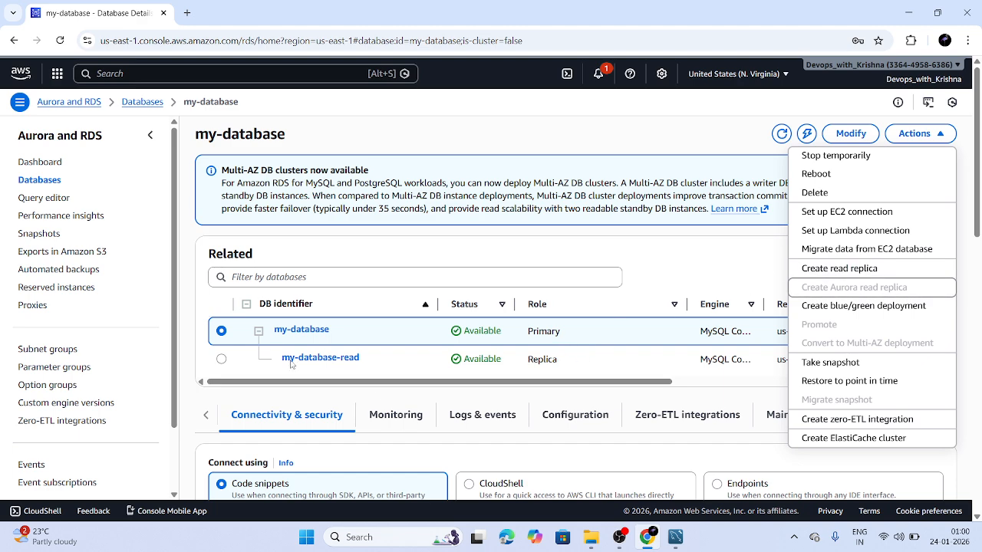
left_click_drag(347, 333, 269, 333)
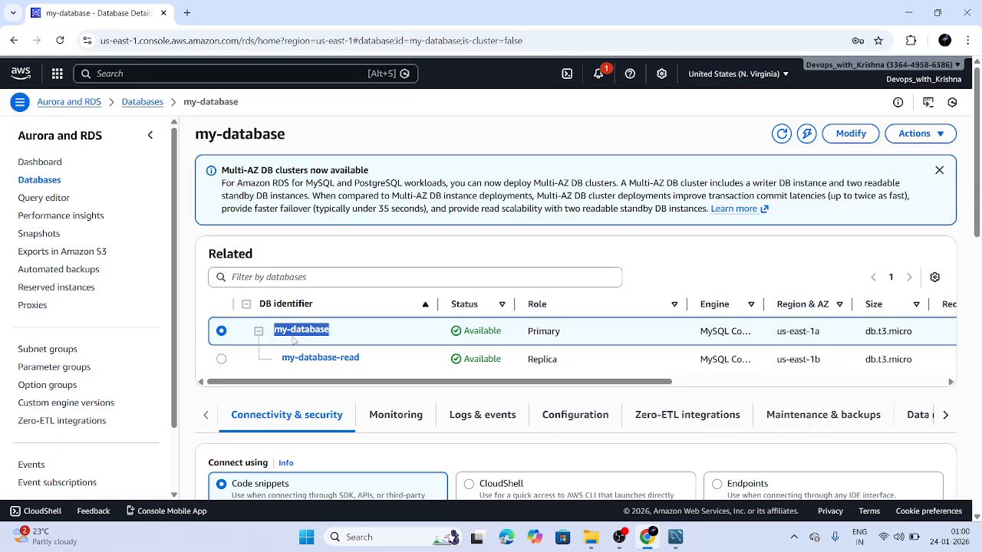
left_click_drag(367, 365, 283, 367)
left_click(284, 366)
left_click_drag(337, 249, 266, 240)
left_click(301, 247)
Review the MySQL (macOS) connection snippet and the instance endpoint, username and port details
scroll(376, 361, "down", 4)
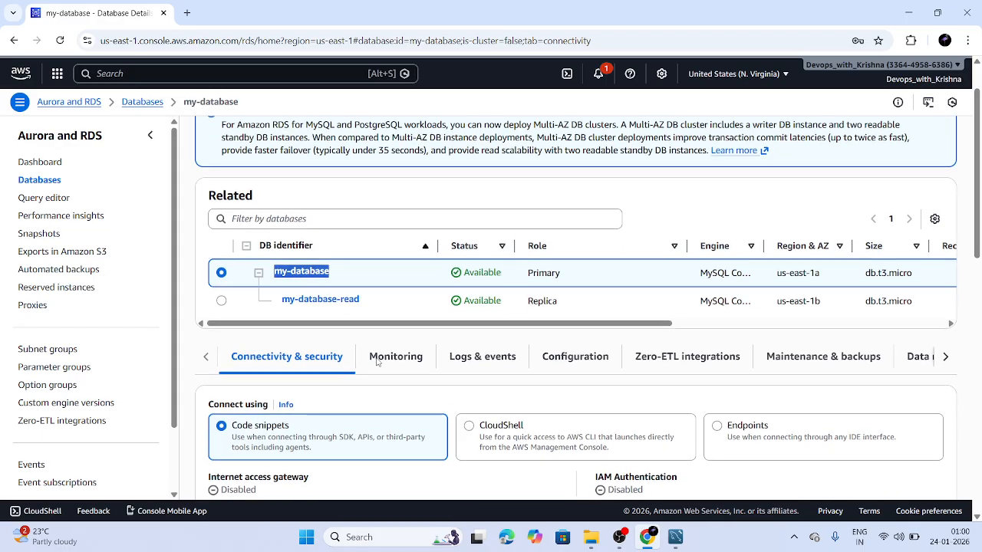
scroll(300, 412, "down", 3)
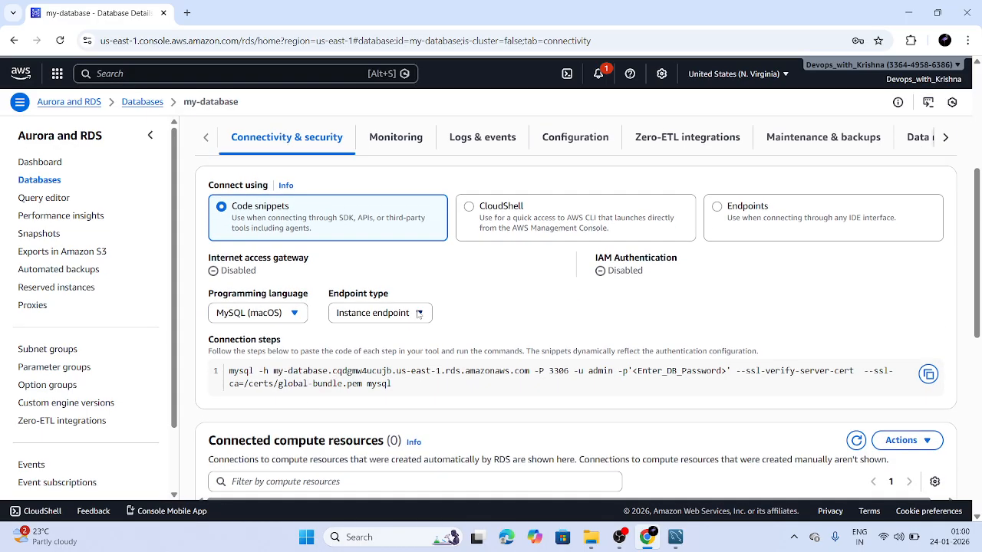
left_click(282, 319)
left_click(281, 323)
left_click(757, 218)
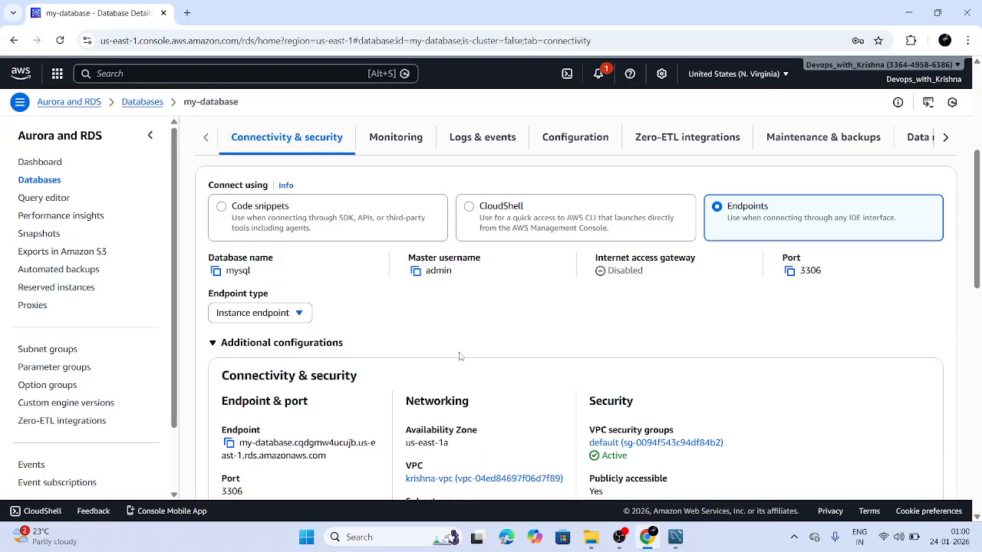
scroll(458, 355, "down", 2)
left_click(266, 225)
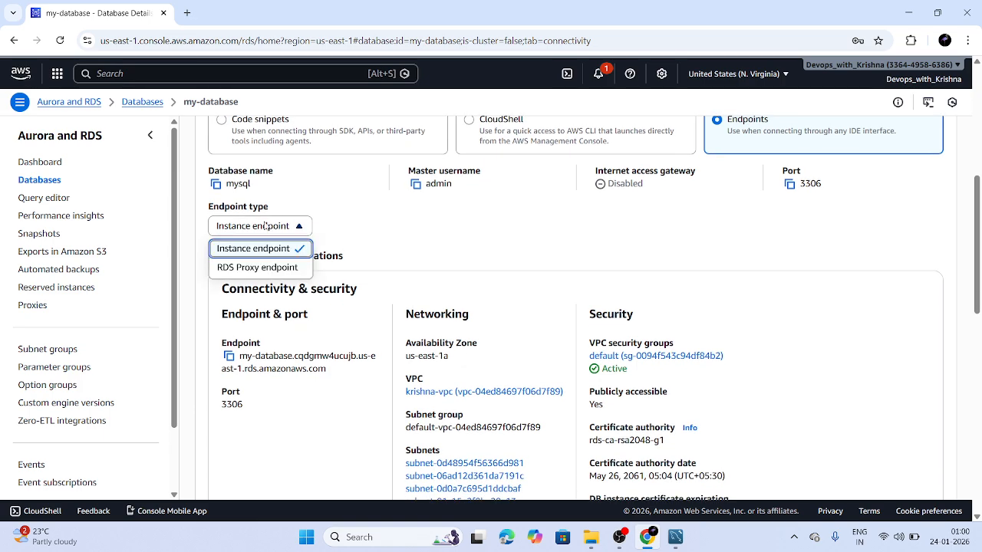
left_click(261, 247)
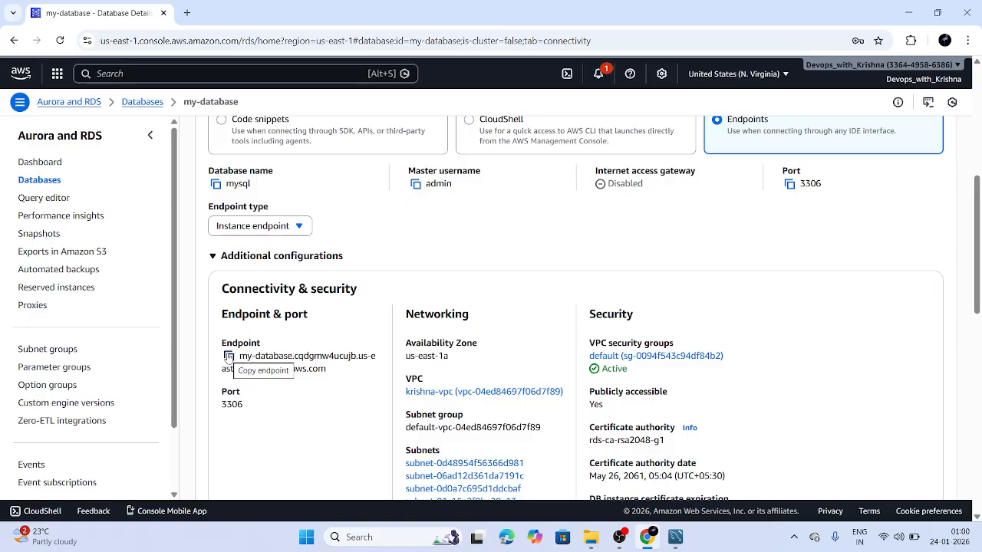
Switch the connection snippet to MySQL (Linux), keep the instance endpoint, and open a blank tab
scroll(292, 315, "up", 3)
left_click(295, 311)
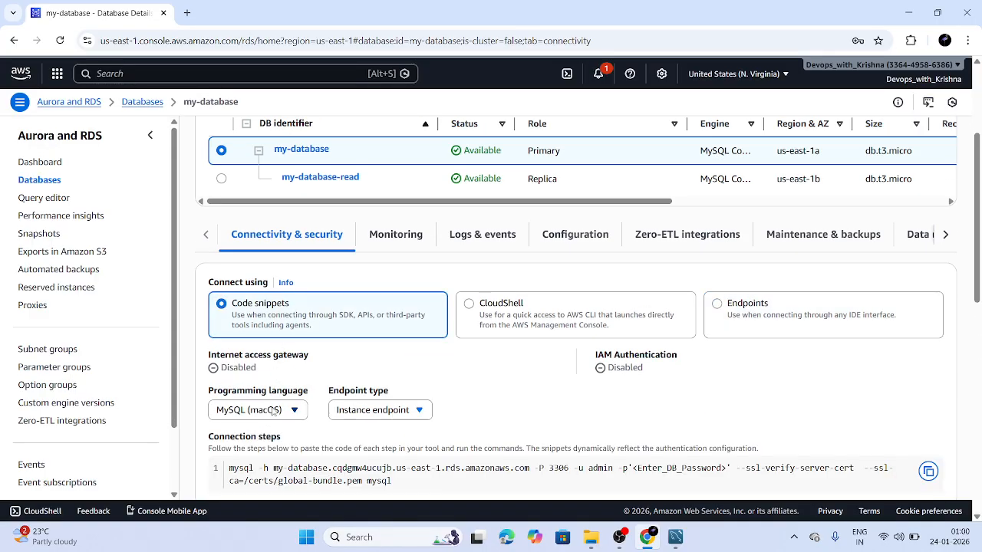
scroll(275, 406, "down", 1)
left_click(286, 364)
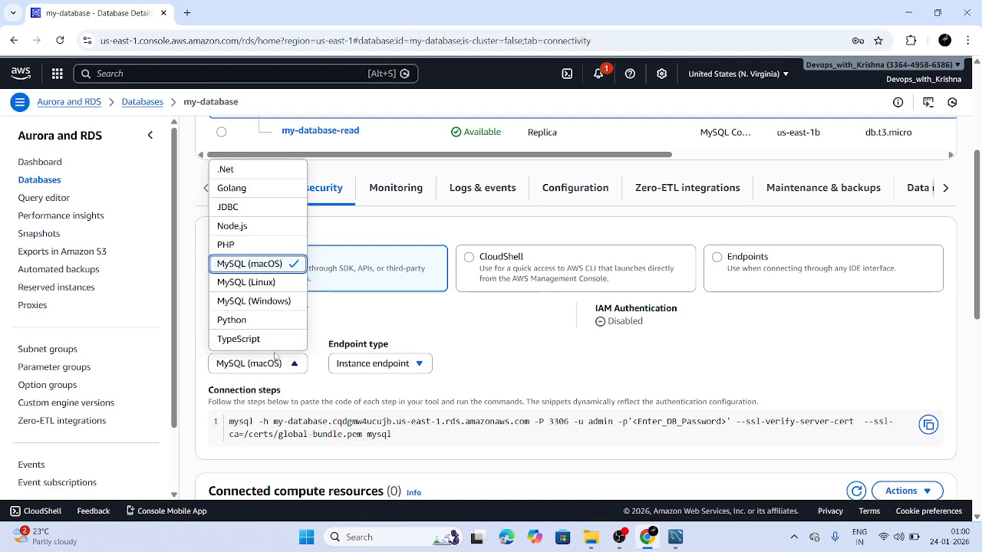
left_click(267, 284)
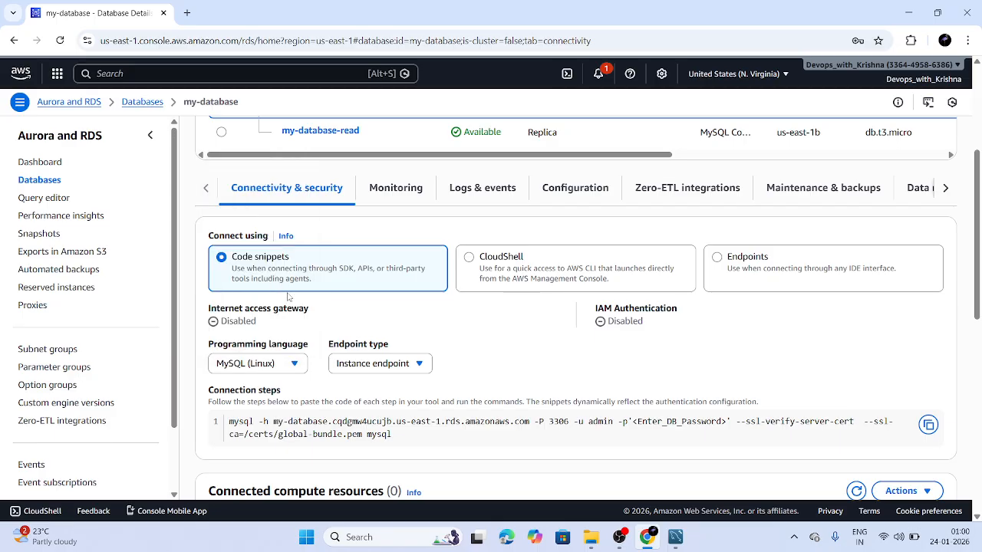
left_click(407, 365)
left_click(406, 365)
left_click(186, 13)
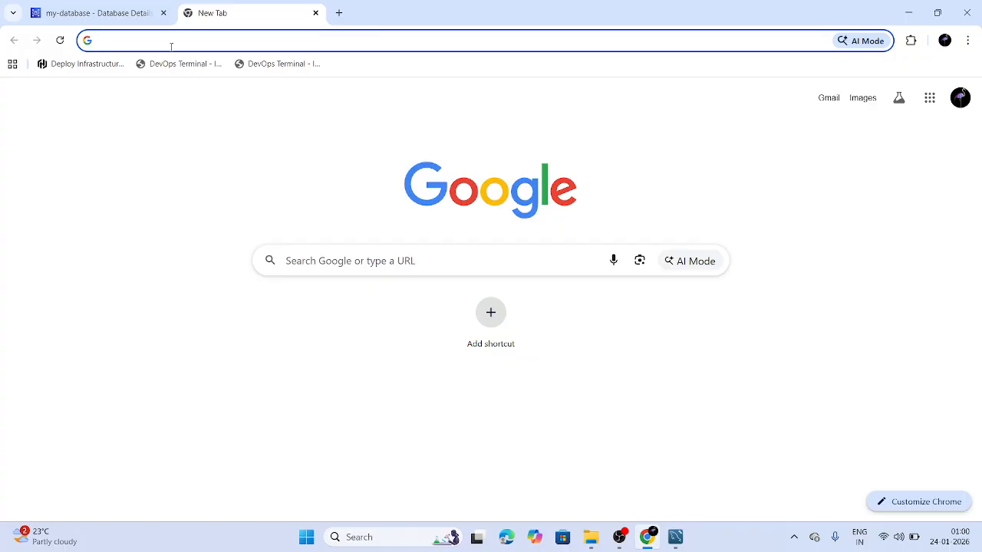
Duplicate the my-database tab and open EC2 from the console search for 'ec2'
left_click(134, 13)
right_click(134, 11)
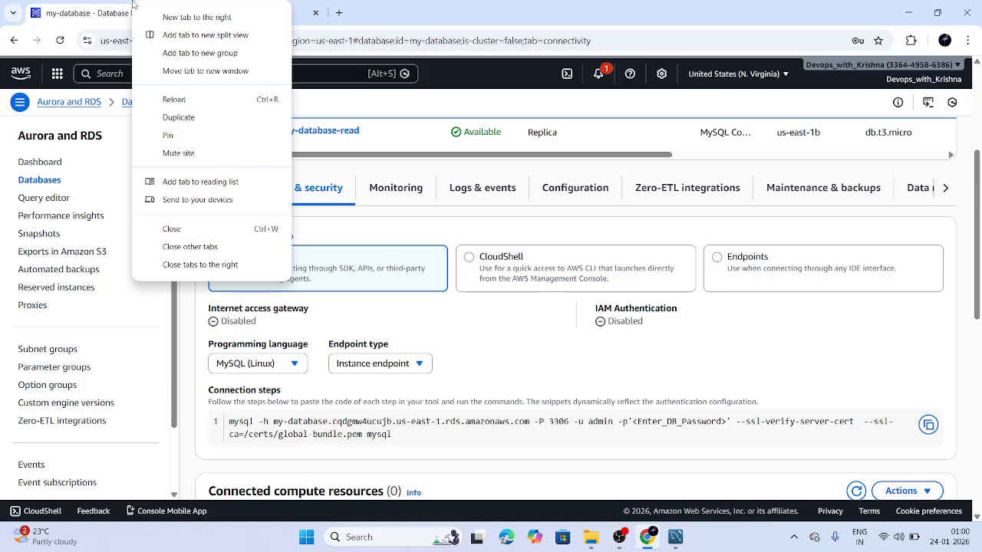
left_click(192, 118)
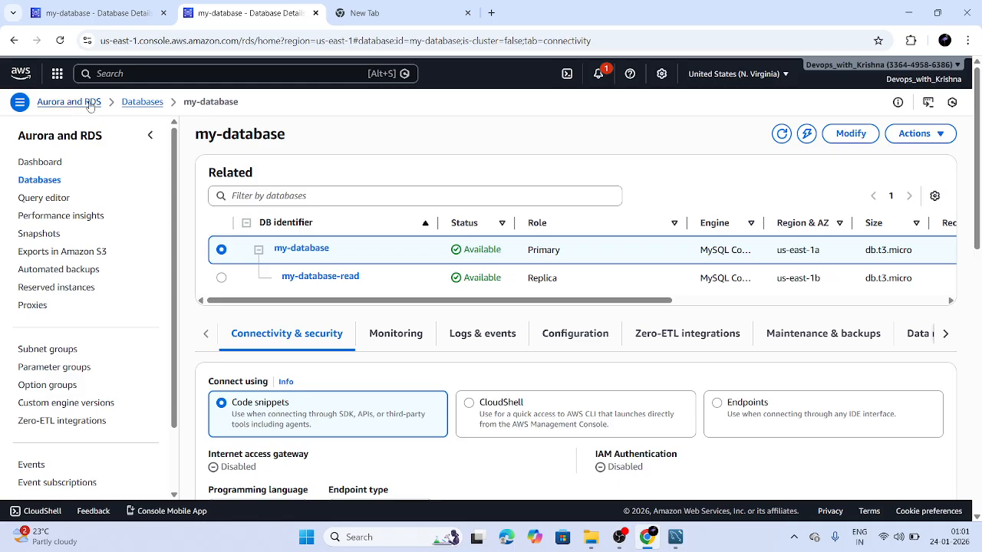
left_click(120, 72)
type("ec2")
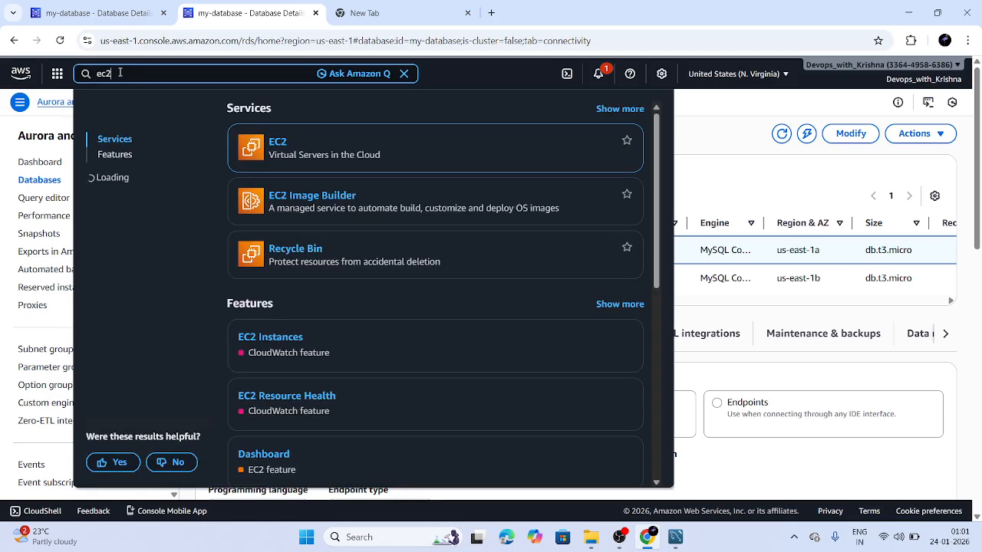
left_click(277, 144)
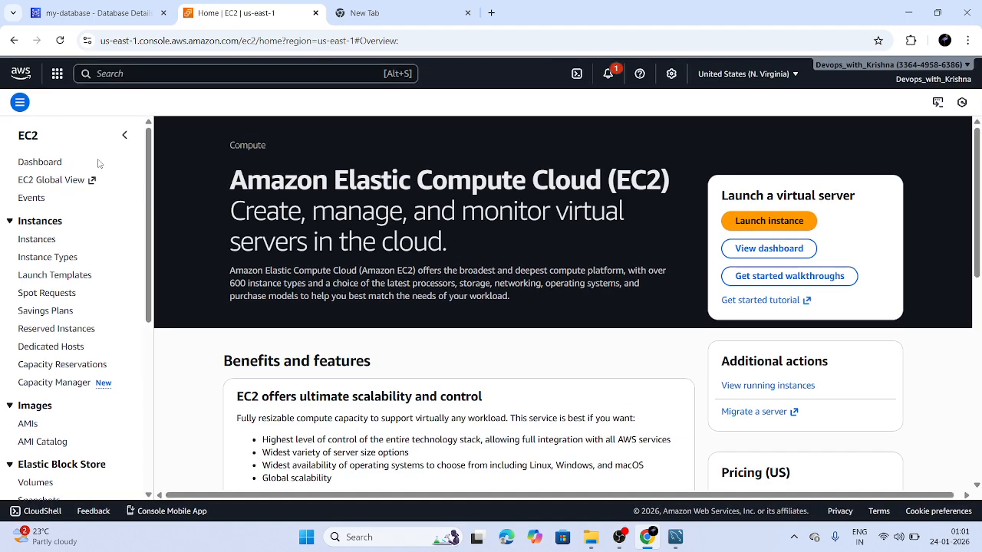
Connect to the webserver1 instance through EC2 Instance Connect as ec2-user
left_click(32, 239)
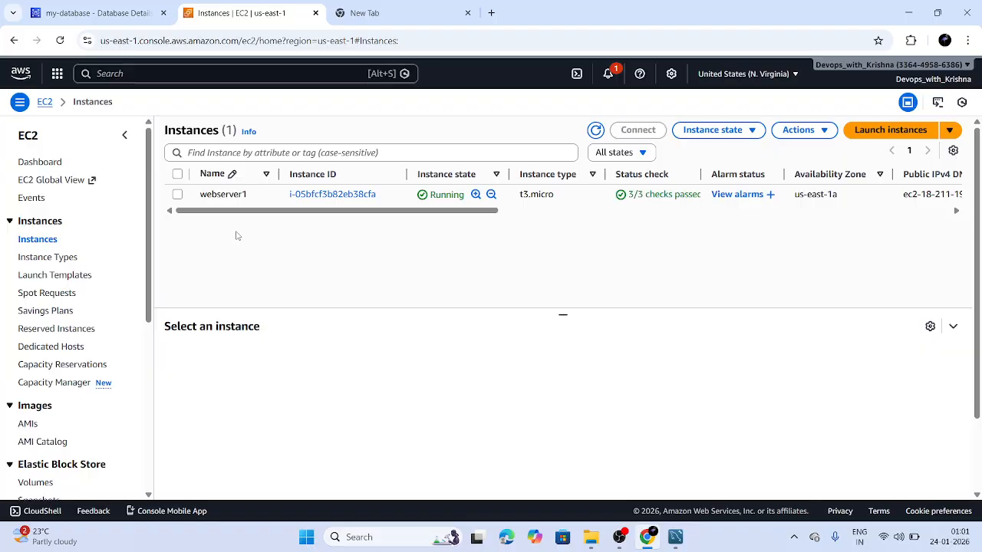
left_click(275, 201)
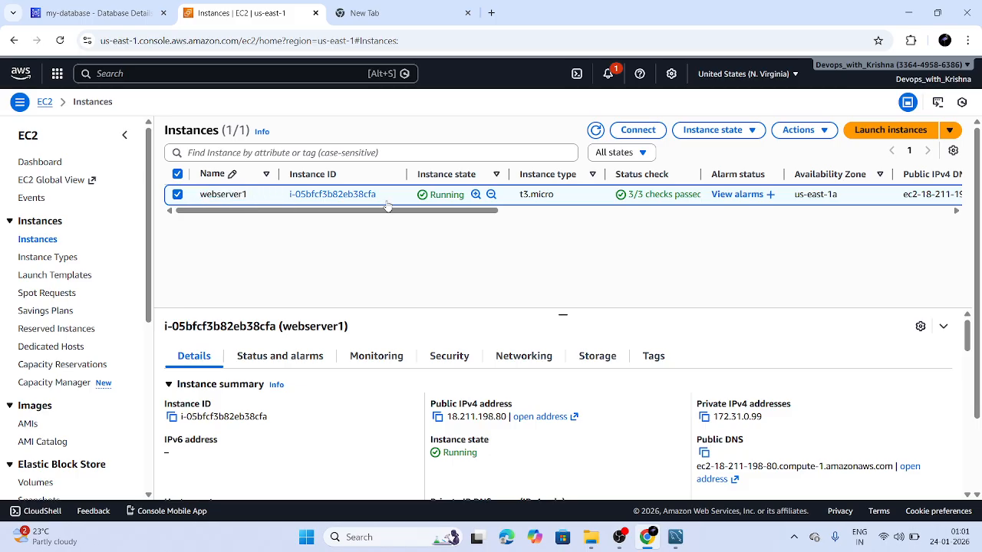
left_click(637, 130)
scroll(415, 287, "down", 1)
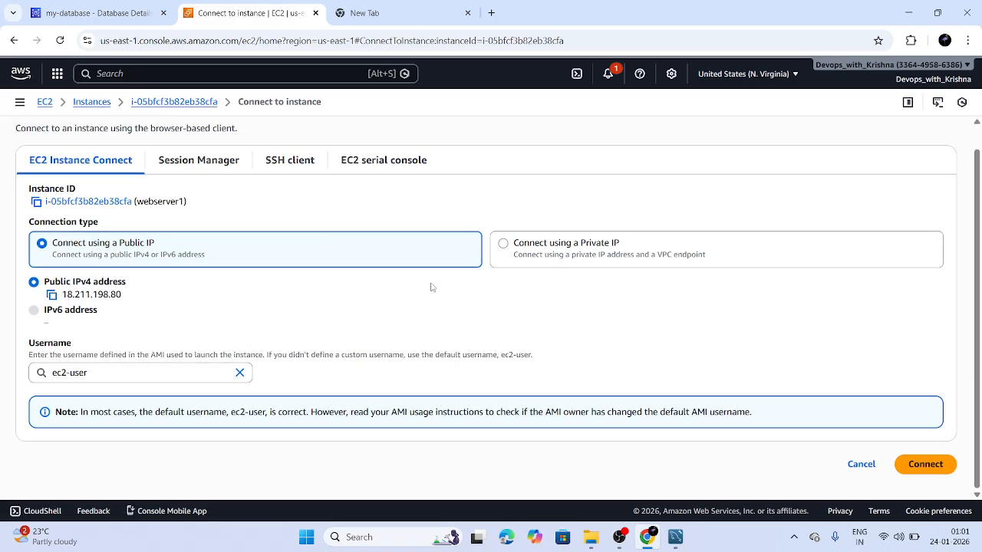
left_click(912, 466)
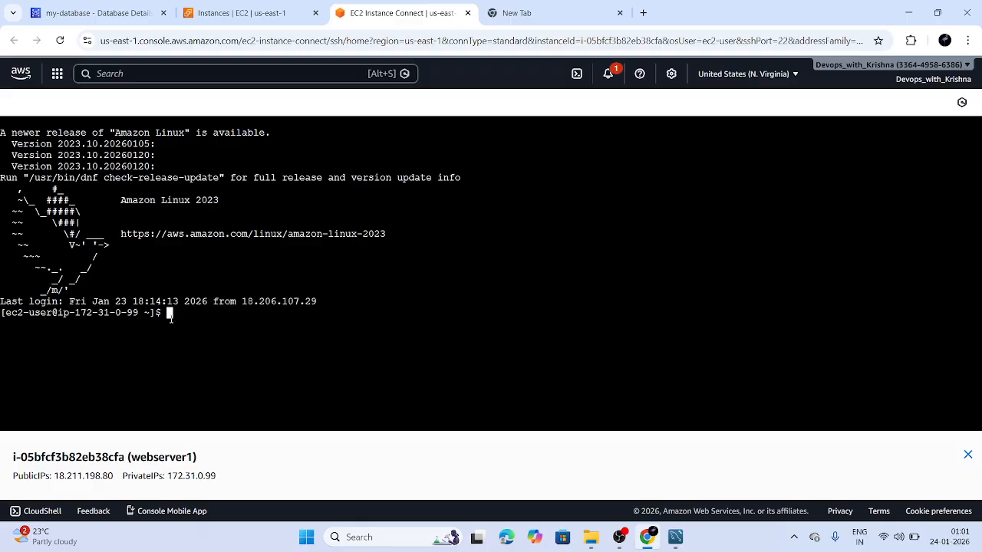
Run history in the terminal and highlight the mariadb105-server install line
type("history")
key("Return")
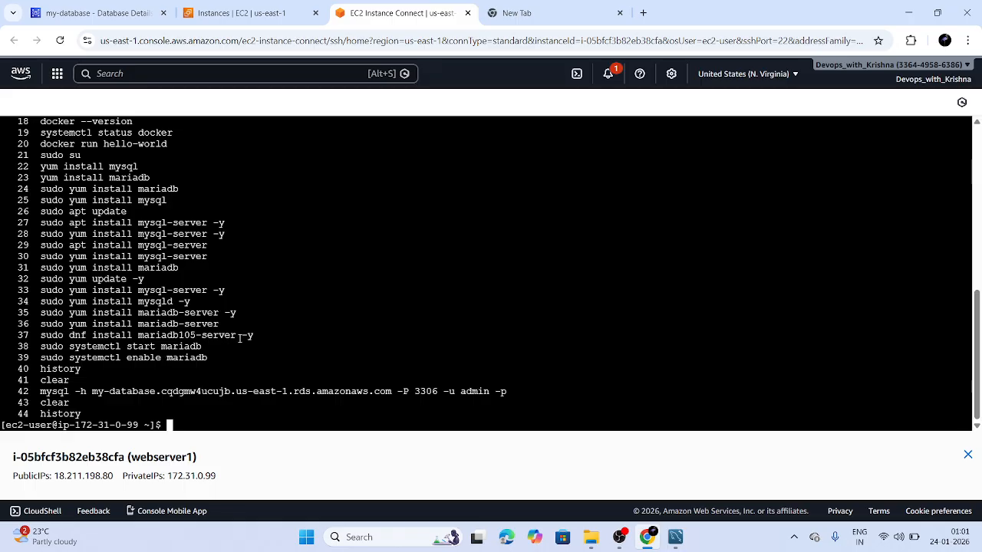
left_click_drag(261, 335, 40, 336)
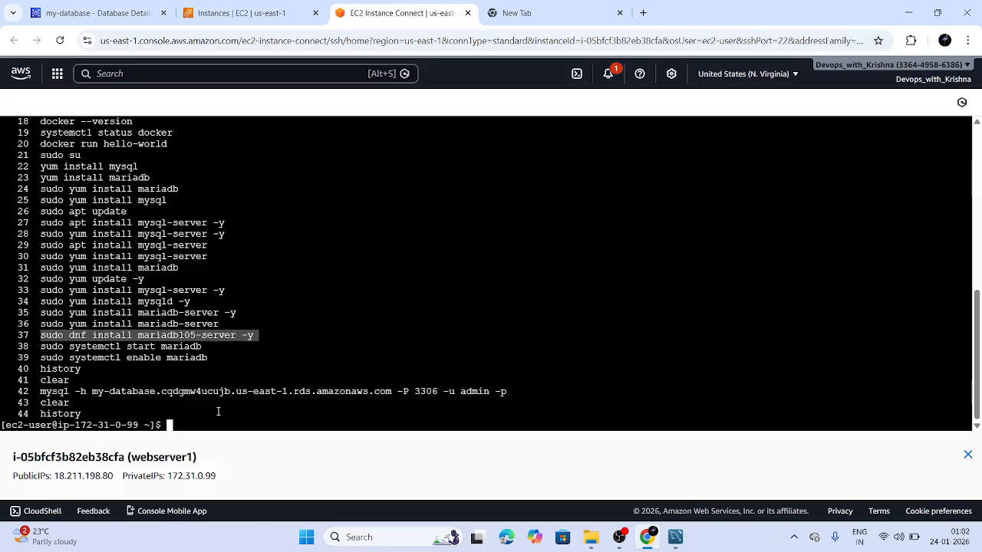
Copy the mysql connection command through -p from my-database's Connection steps, then return to the terminal
left_click(237, 11)
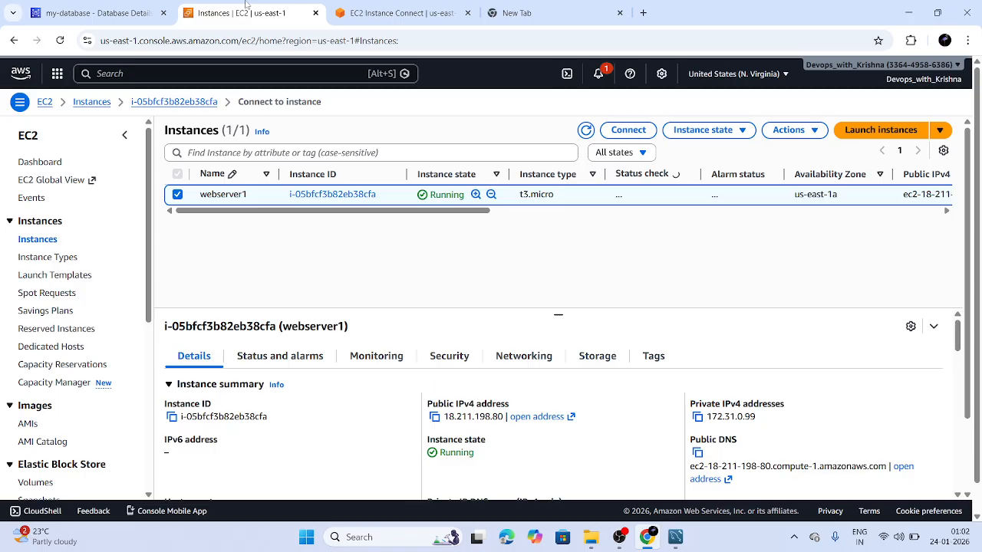
left_click(125, 6)
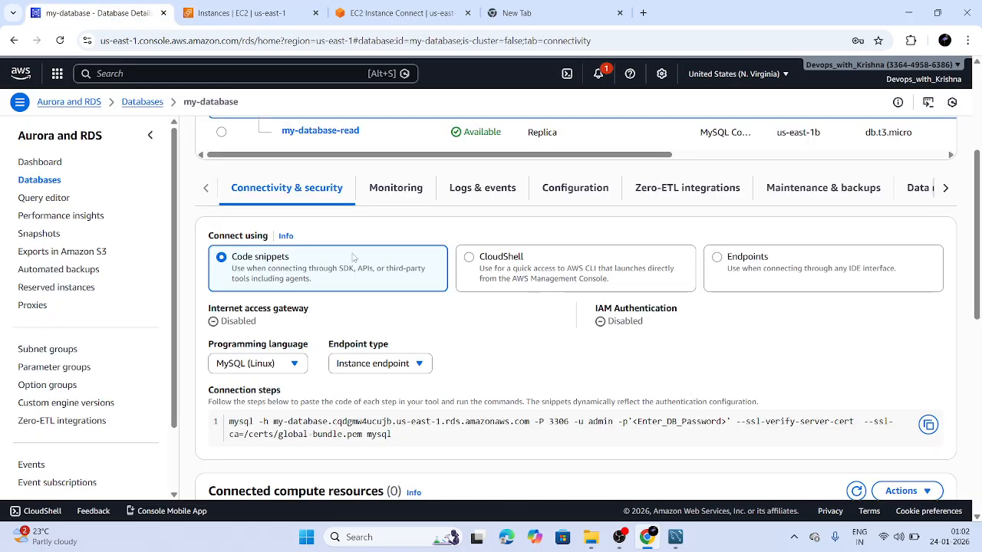
scroll(355, 258, "down", 2)
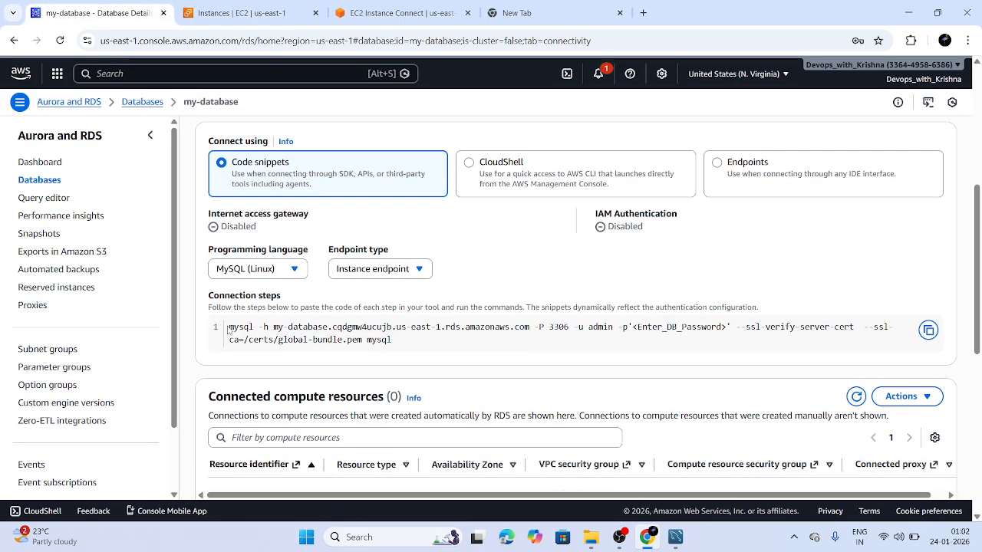
left_click_drag(228, 329, 629, 327)
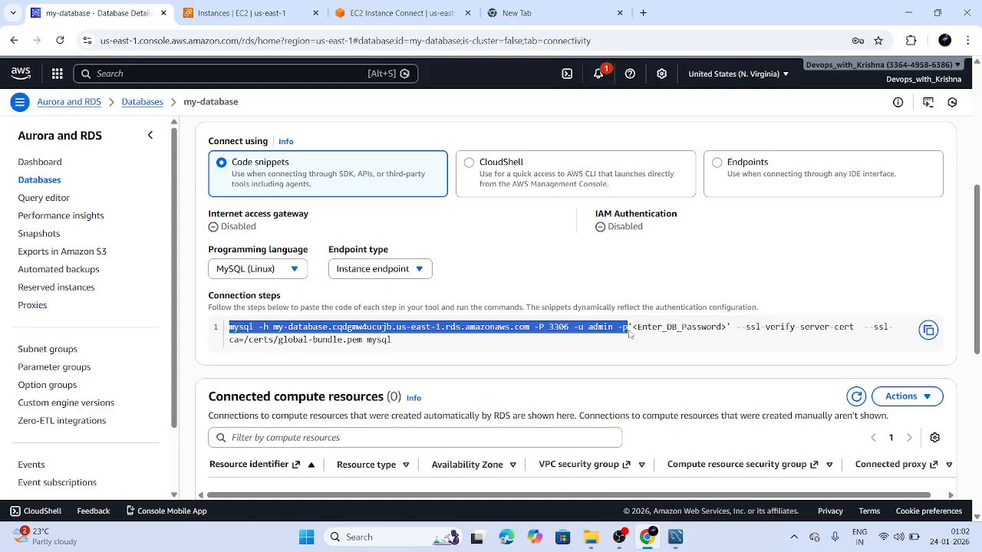
right_click(630, 330)
left_click(657, 346)
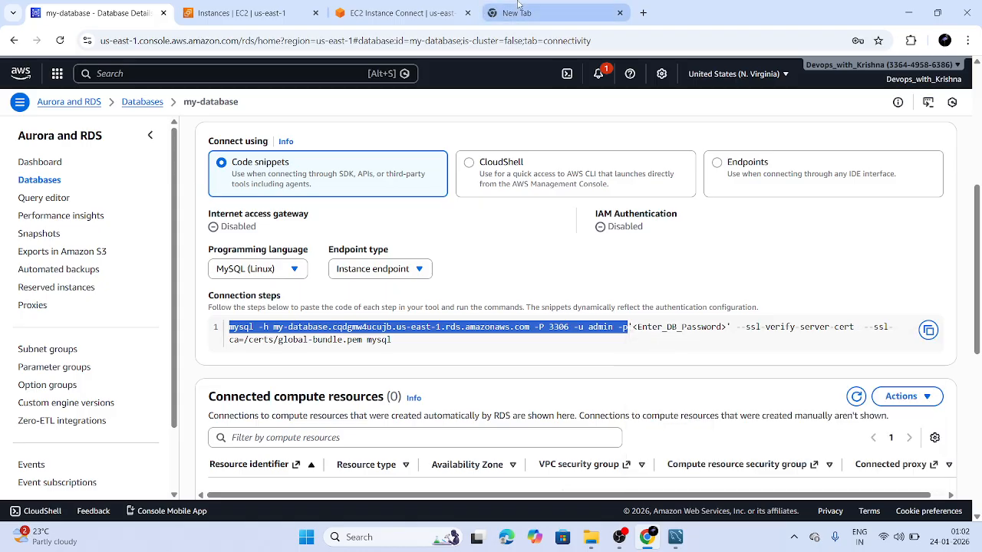
left_click(407, 12)
left_click(313, 135)
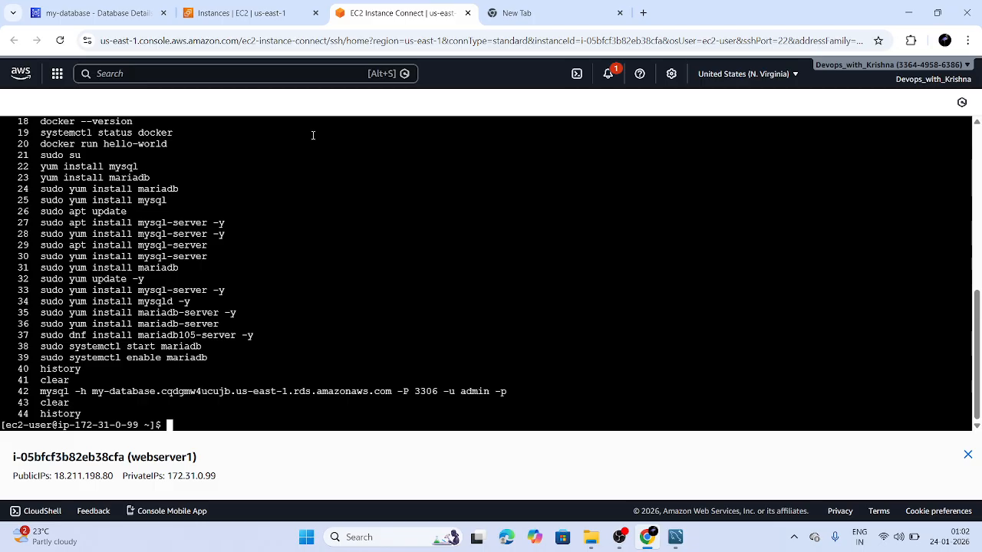
Recall the mysql -h … -u admin -p command, clean up the line, run it and enter the password
key("Up")
key("Up")
key("Up")
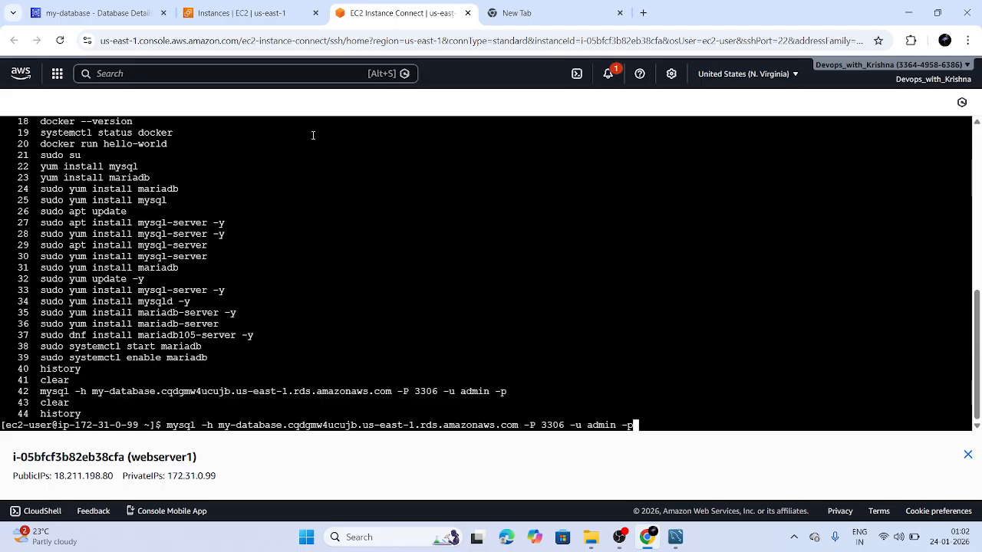
type("hgvhv")
key("BackSpace")
key("BackSpace")
key("BackSpace")
key("BackSpace")
key("BackSpace")
key("BackSpace")
key("BackSpace")
key("Return")
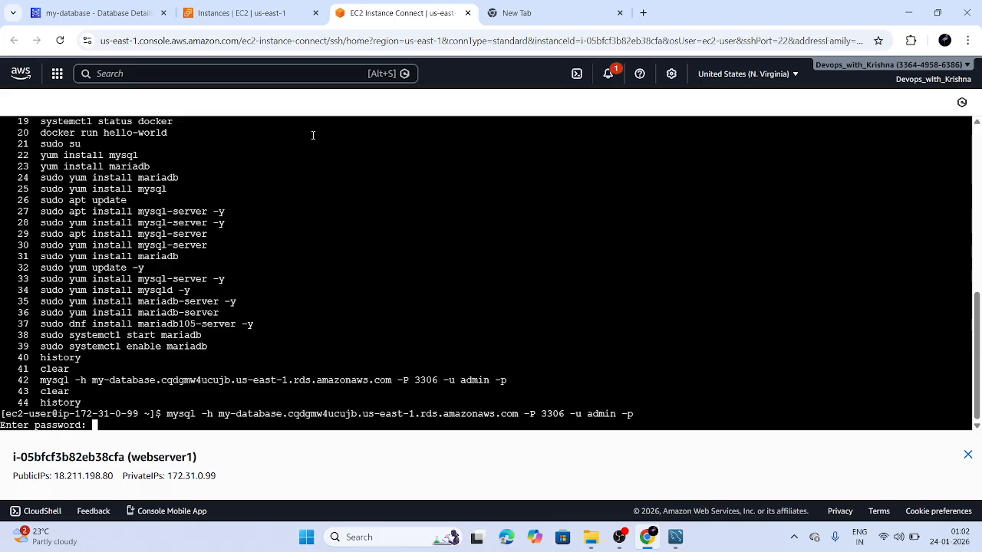
key("Return")
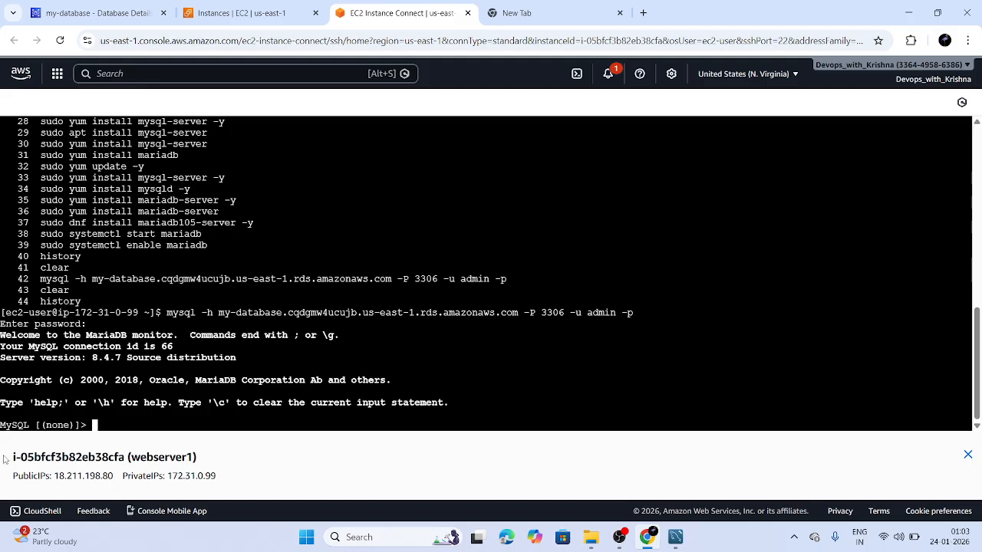
List the databases with show databases; and switch to the mysql database
type("show database")
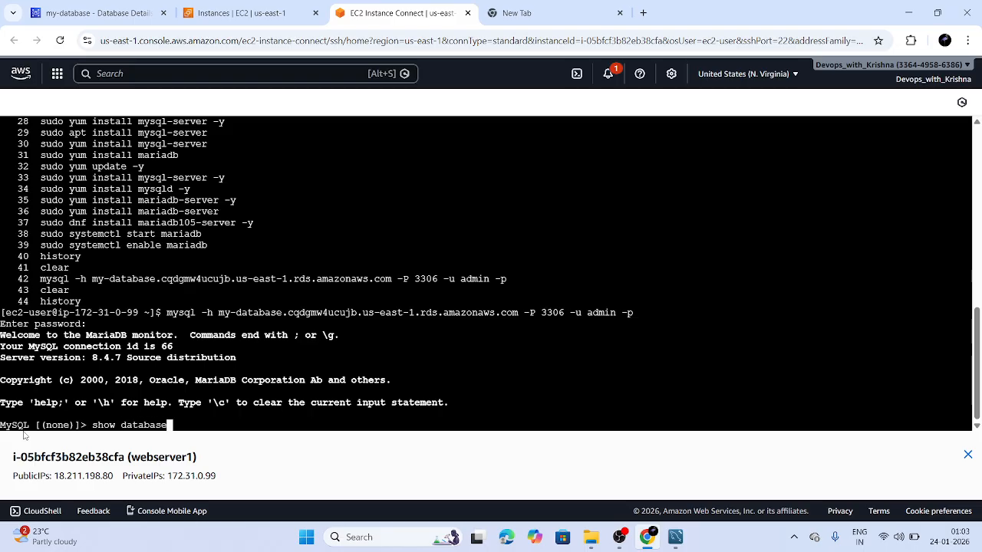
type("s;")
key("Return")
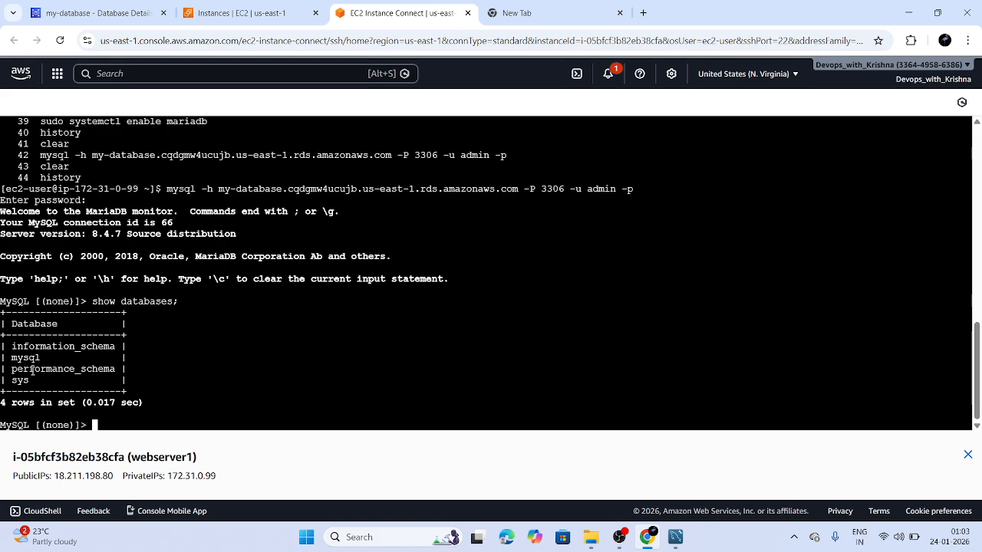
type("use mysql;")
key("Return")
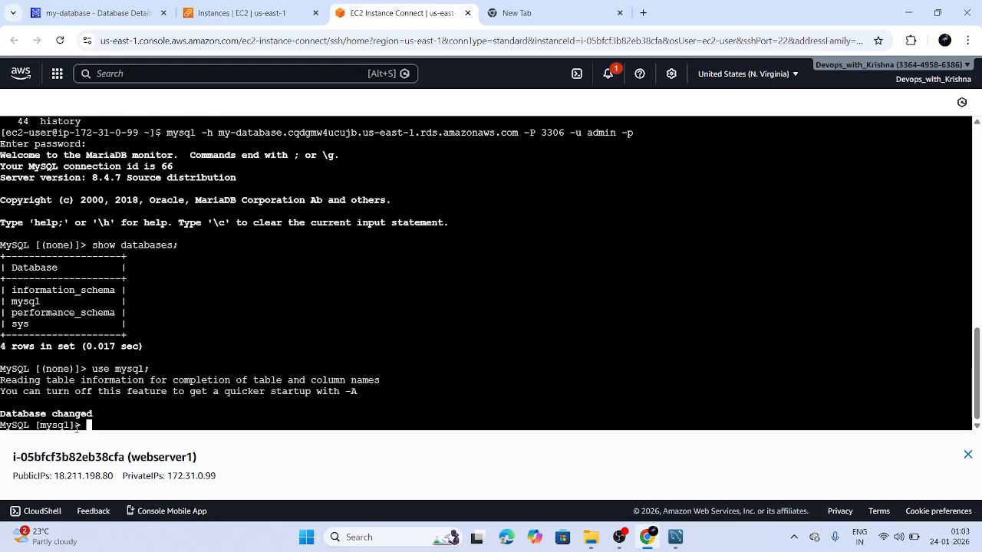
Create the krishna database with create database krishna;
type("create dat")
key("BackSpace")
key("BackSpace")
key("BackSpace")
key("BackSpace")
key("BackSpace")
key("BackSpace")
key("BackSpace")
key("BackSpace")
key("BackSpace")
key("BackSpace")
type("create")
type("database kris")
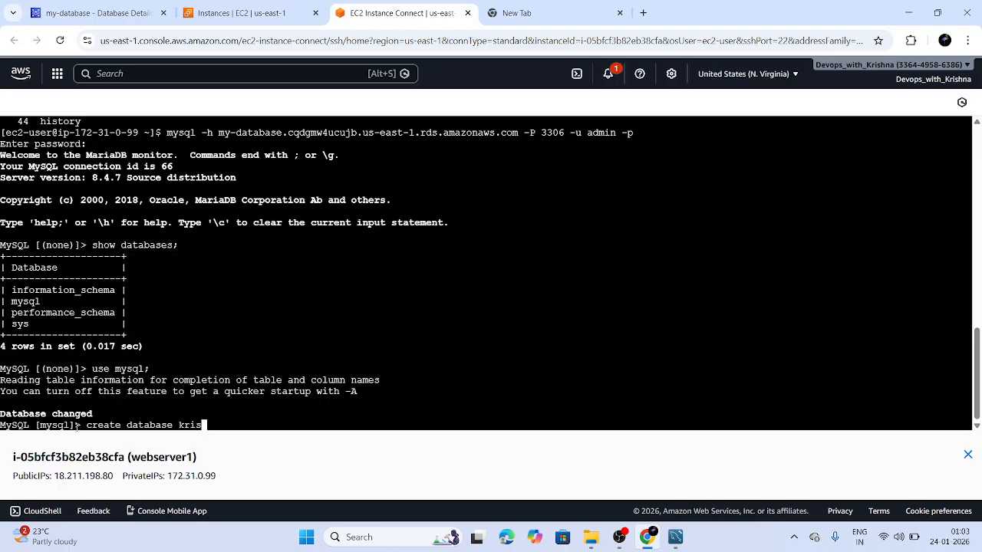
type("hna;")
key("Return")
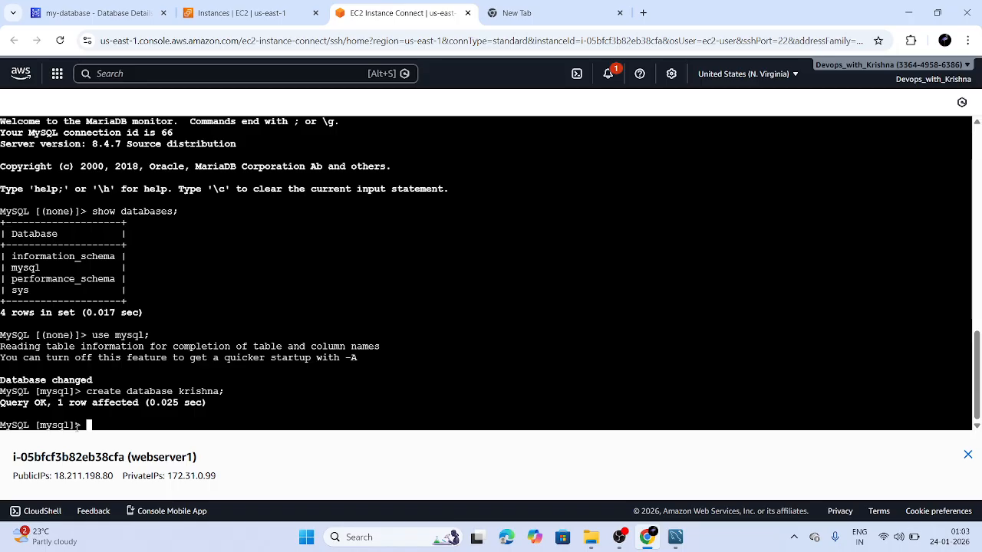
Re-run show databases; to confirm krishna is listed, then type use krishna;
type("show data")
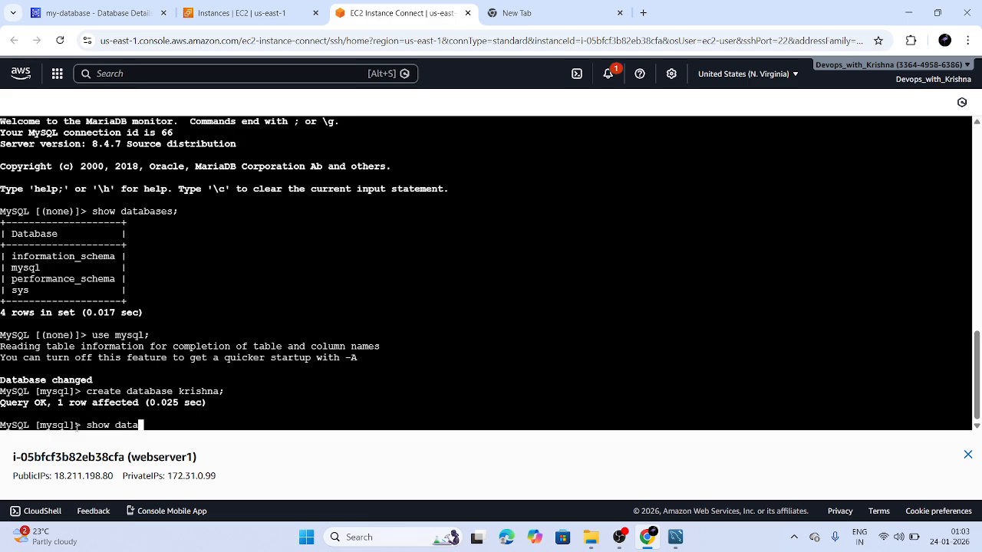
type("n")
key("BackSpace")
type("bases;")
key("Return")
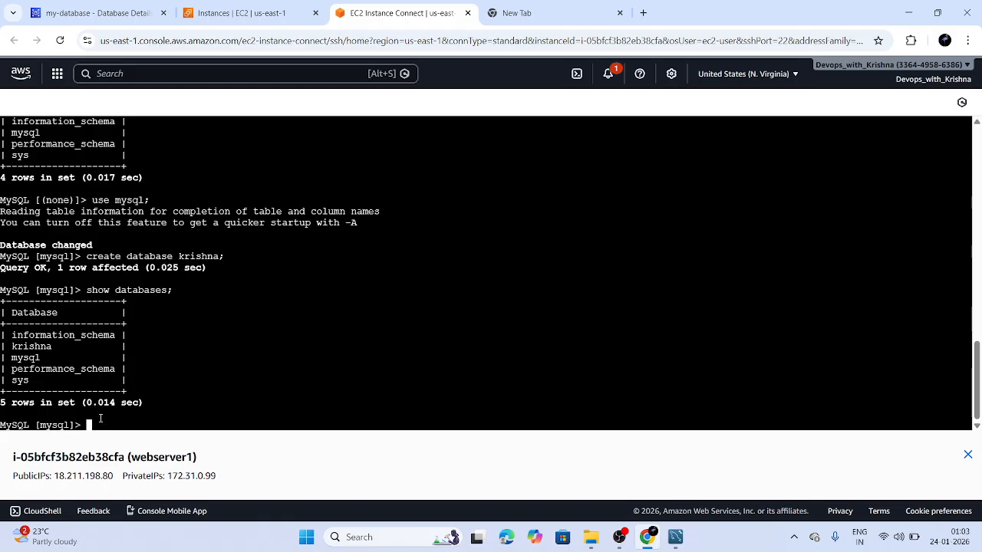
type("usekrishna")
key("Left")
key("Left")
key("Left")
key("Left")
key("Left")
key("Left")
key("Left")
key("Right")
key("Right")
key("Right")
key("Right")
key("Right")
key("Right")
key("Right")
type(";")
key("Return")
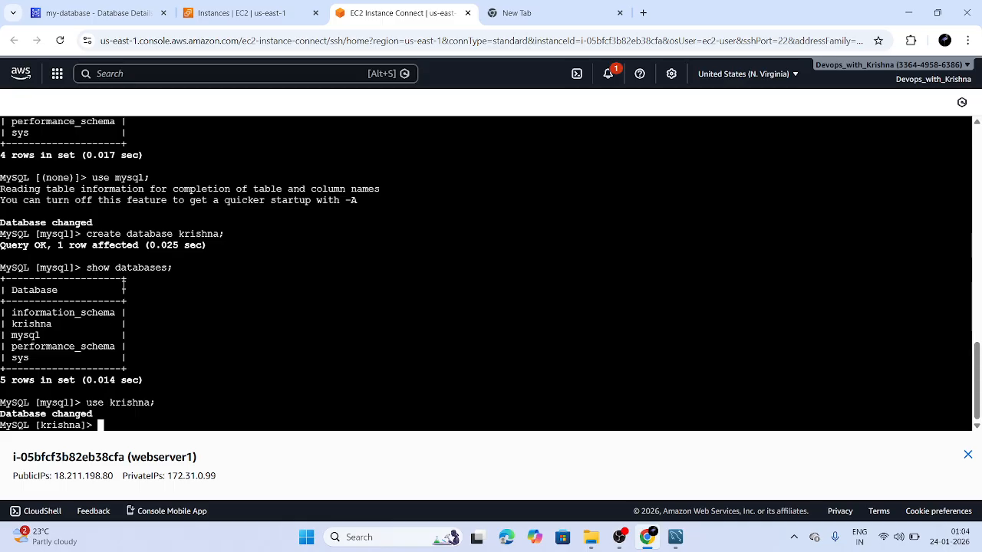
scroll(122, 287, "up", 8)
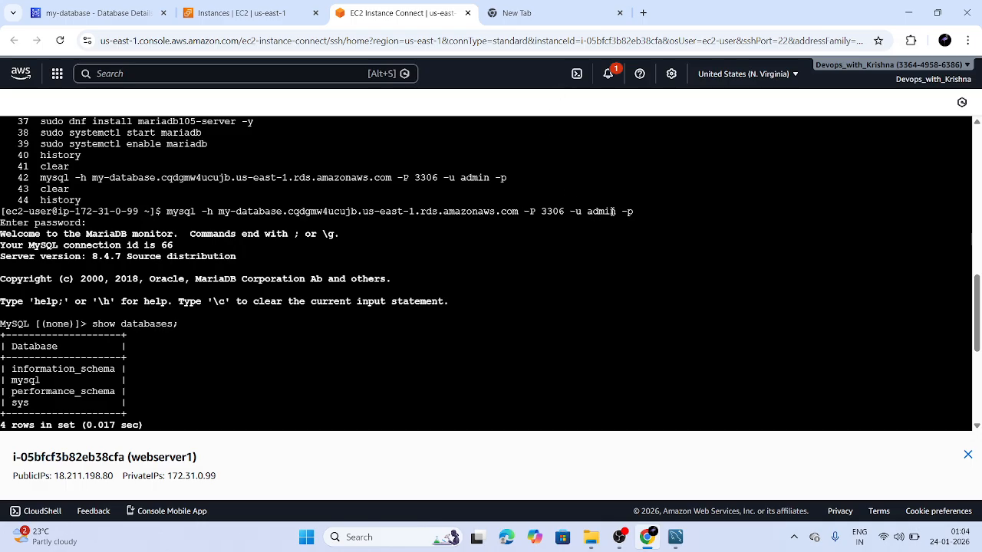
left_click_drag(621, 215, 586, 213)
scroll(205, 307, "down", 4)
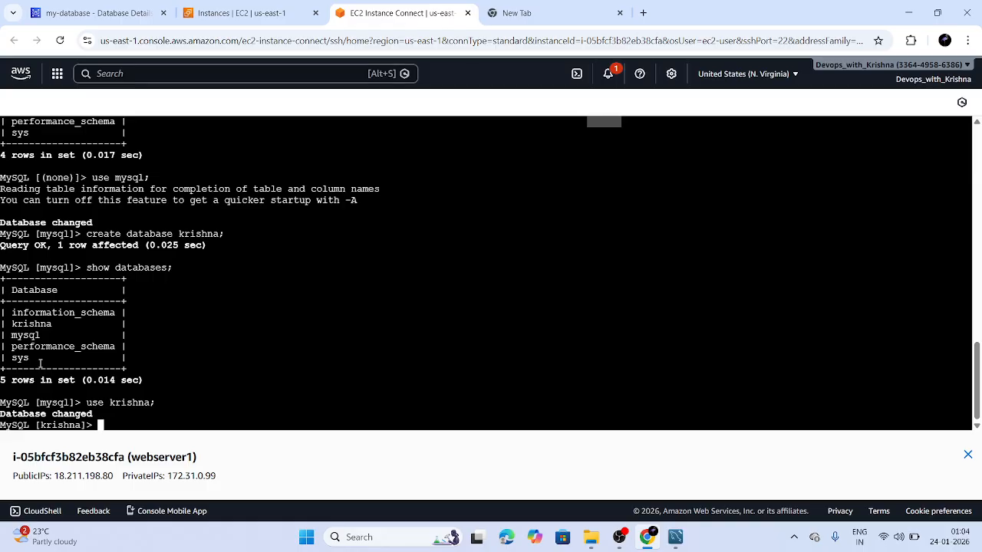
scroll(397, 259, "up", 6)
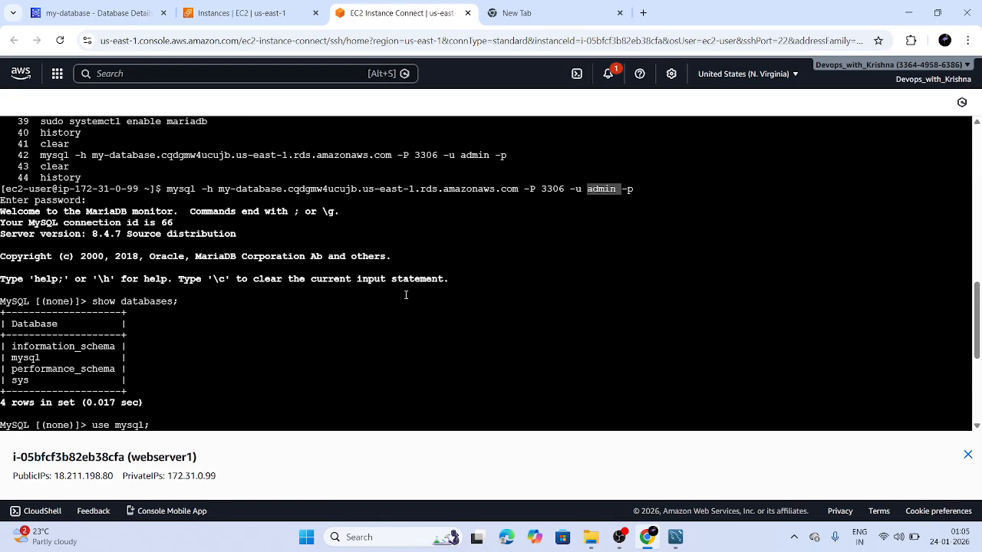
scroll(406, 295, "down", 6)
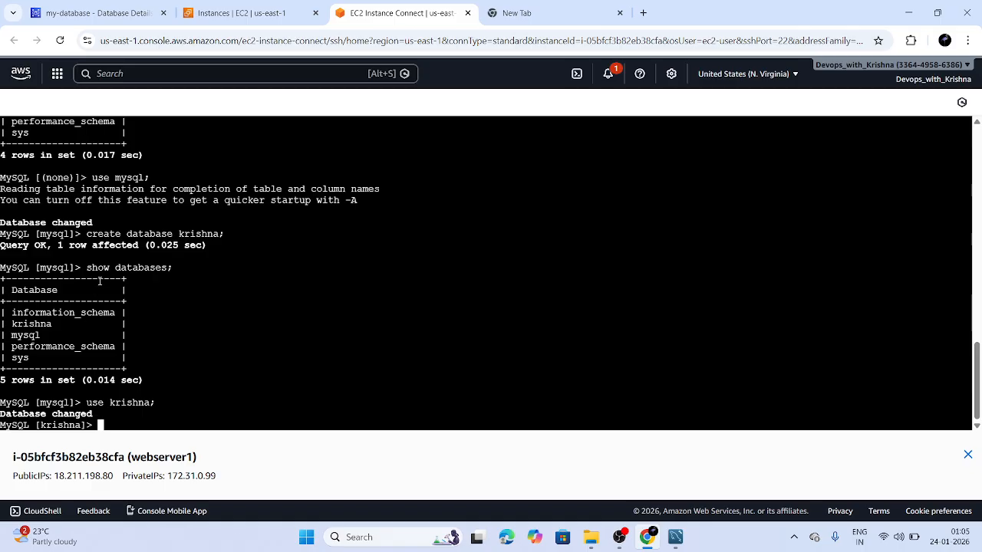
Highlight krishna in the database list and exit the MySQL client back to the EC2 shell
scroll(100, 281, "up", 5)
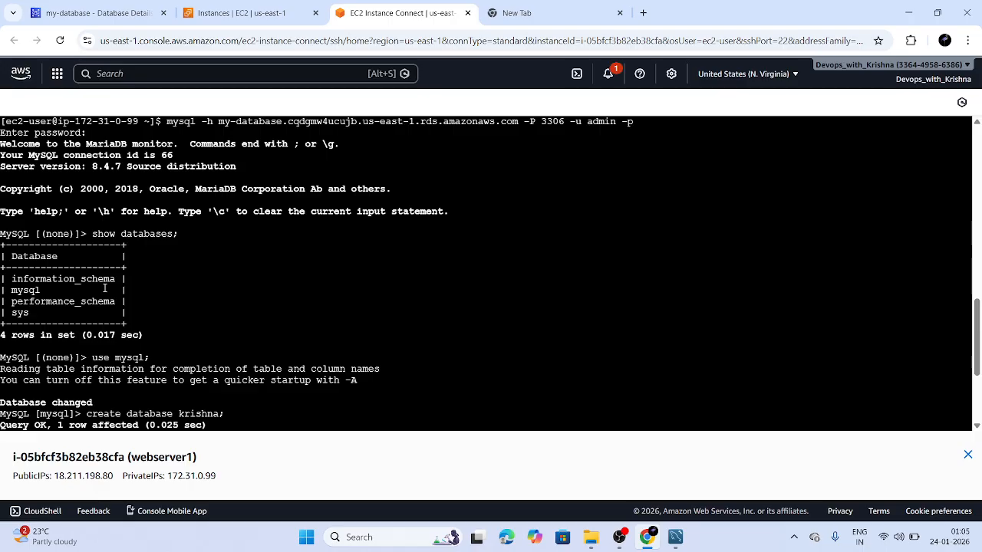
scroll(104, 287, "up", 1)
scroll(104, 288, "down", 7)
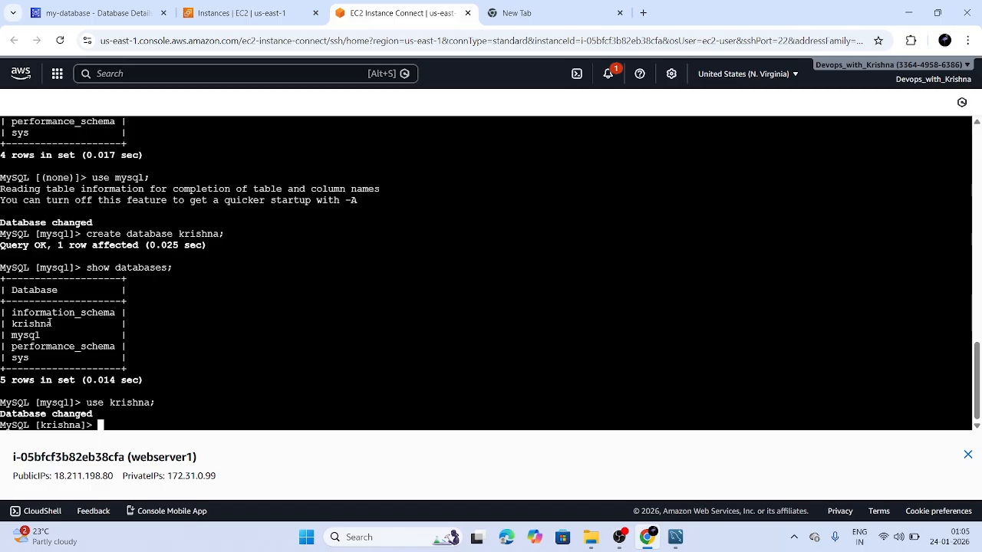
left_click_drag(49, 324, 10, 324)
type("exit")
key("Return")
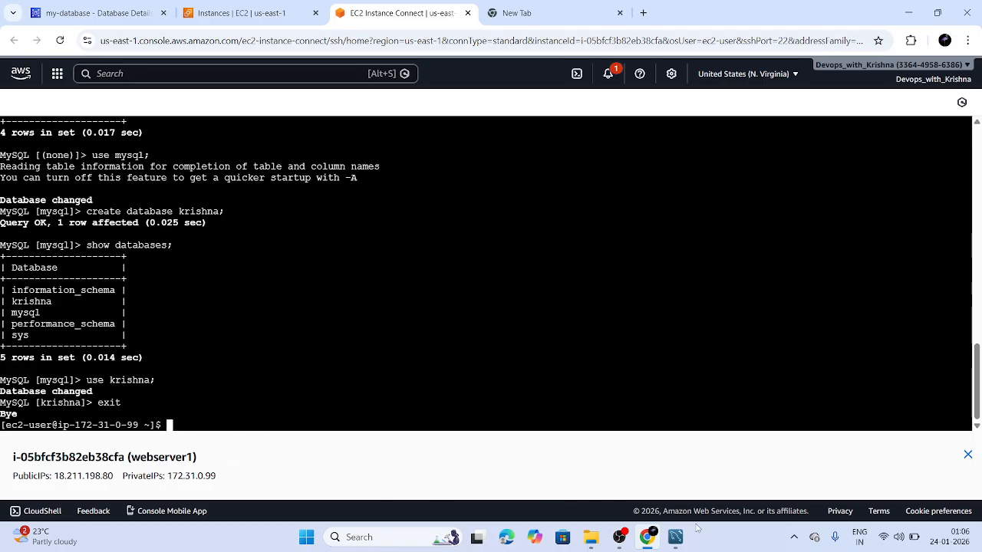
left_click(675, 537)
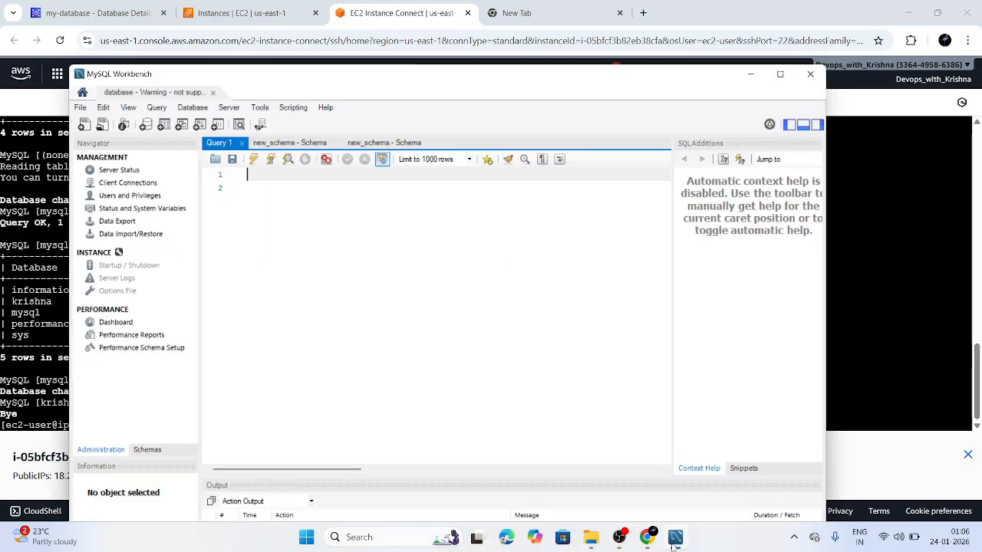
Open Manage Connections from the Database menu and close it without changes
left_click(193, 109)
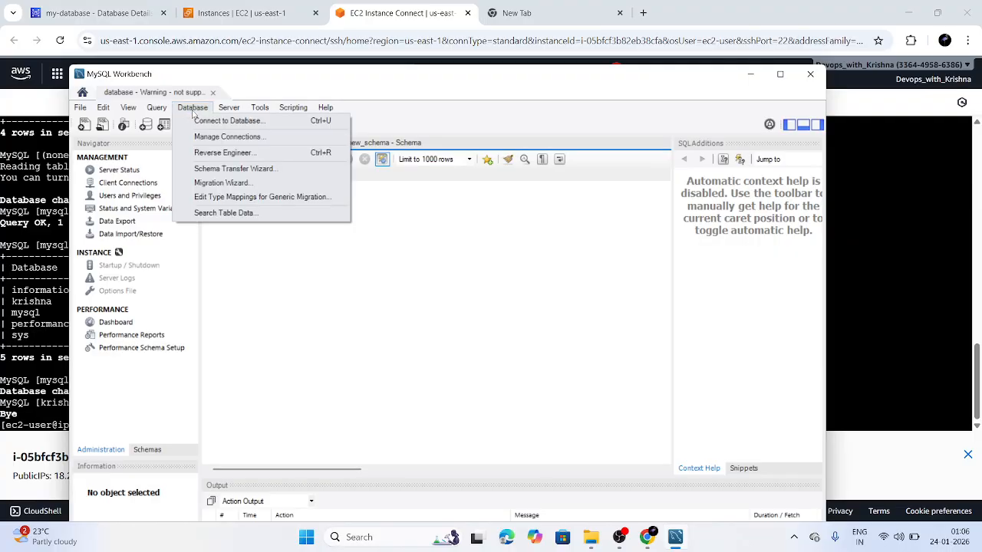
left_click(225, 136)
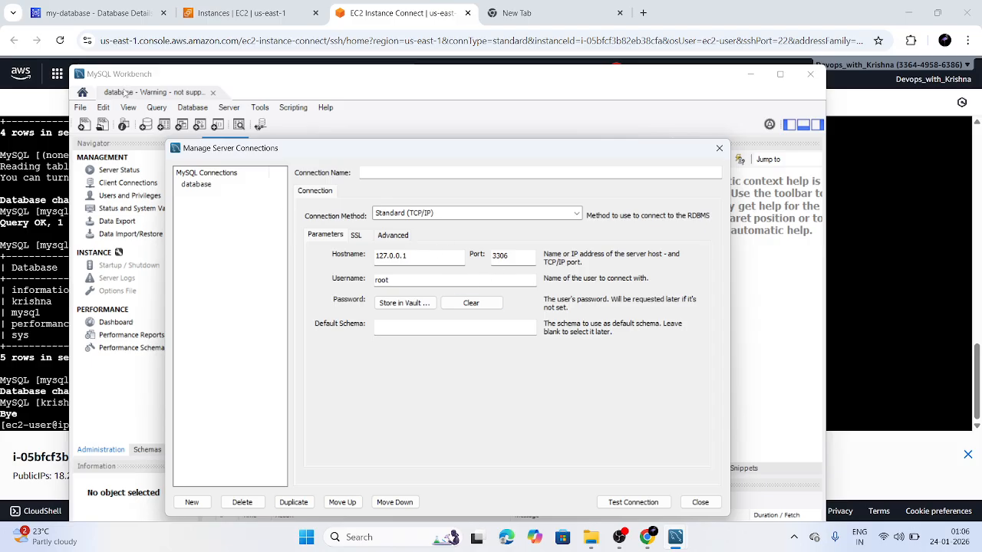
left_click(89, 101)
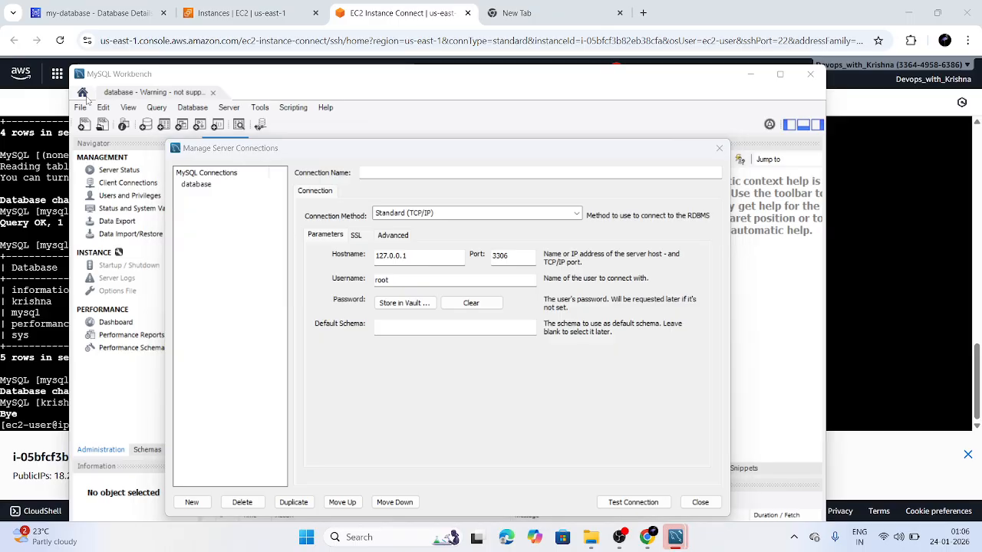
left_click(720, 147)
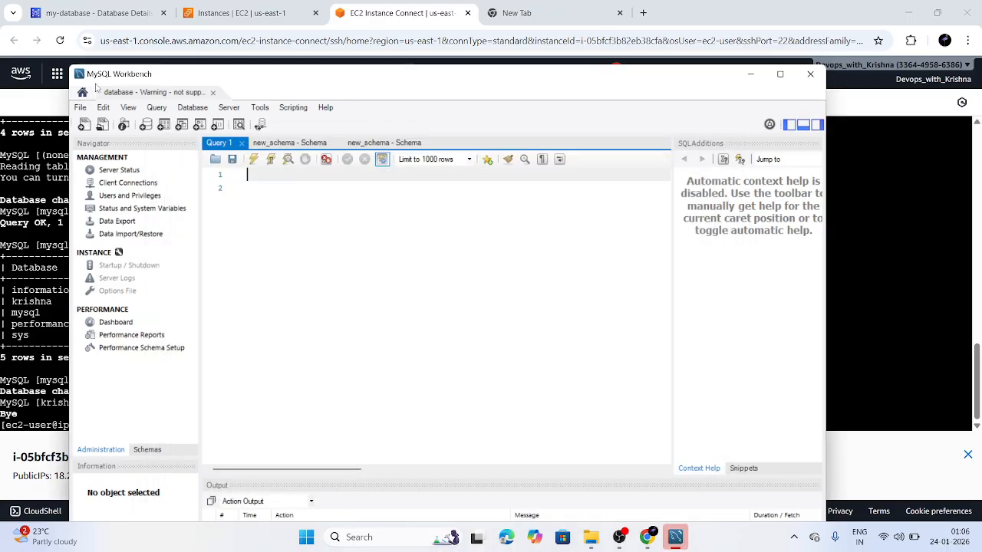
left_click(84, 94)
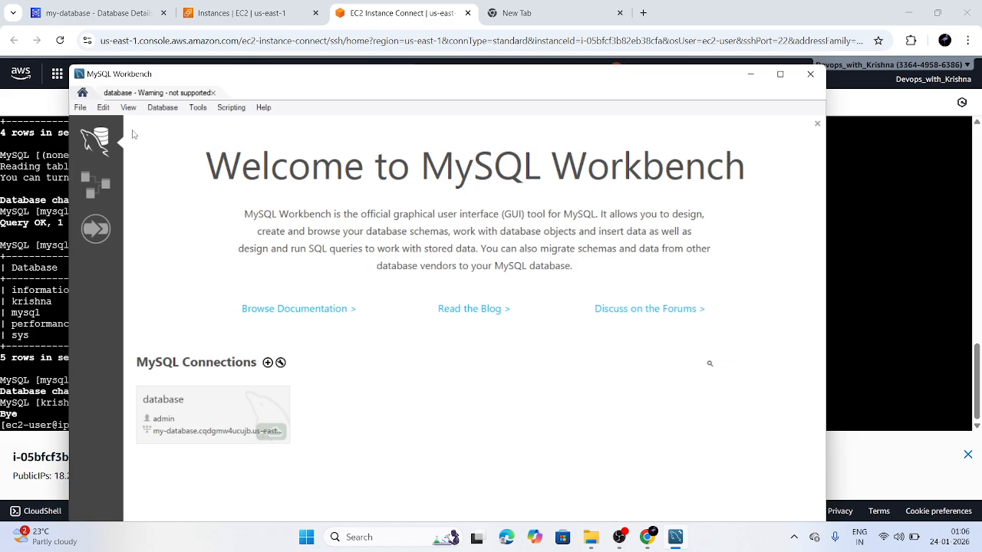
Start a new connection, clear the 127.0.0.1 hostname, and check the RDS endpoint in the browser
left_click(162, 107)
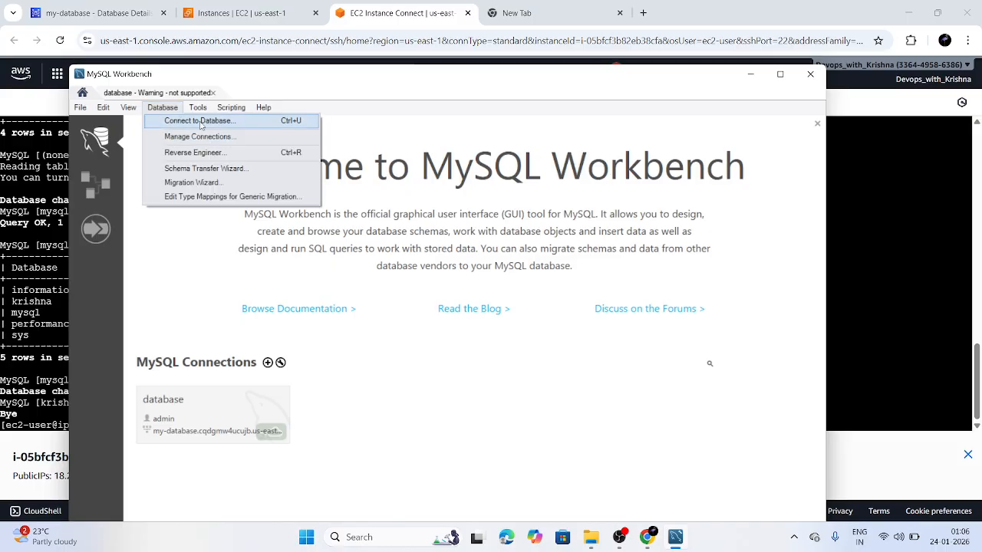
left_click(268, 364)
left_click(268, 364)
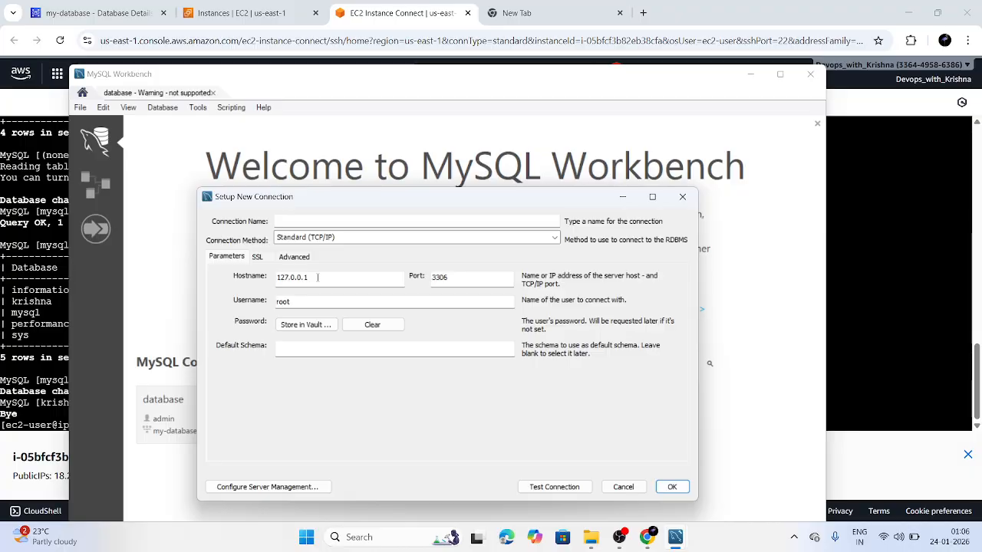
left_click(318, 277)
key("BackSpace")
key("BackSpace")
key("BackSpace")
key("BackSpace")
key("BackSpace")
key("BackSpace")
key("BackSpace")
key("BackSpace")
key("BackSpace")
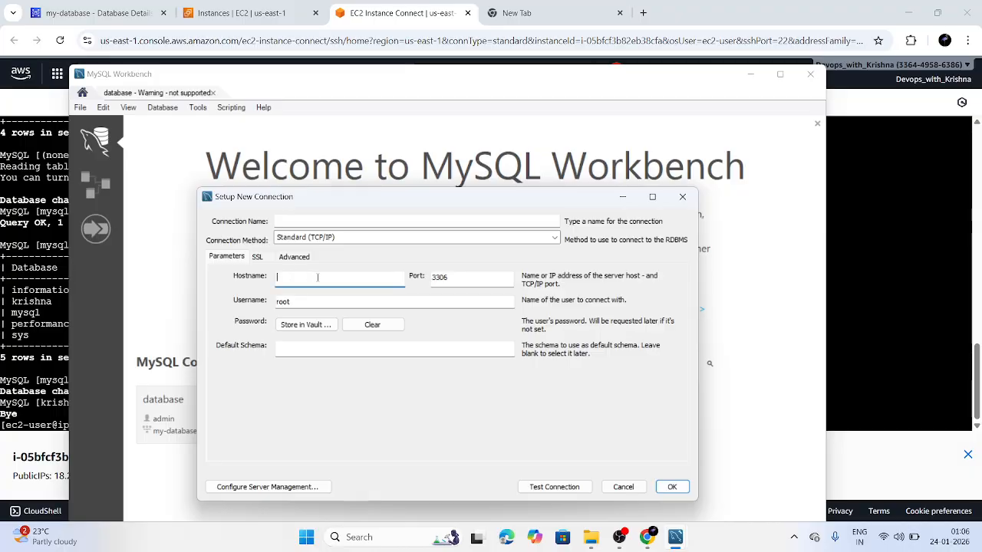
left_click(25, 5)
left_click(42, 9)
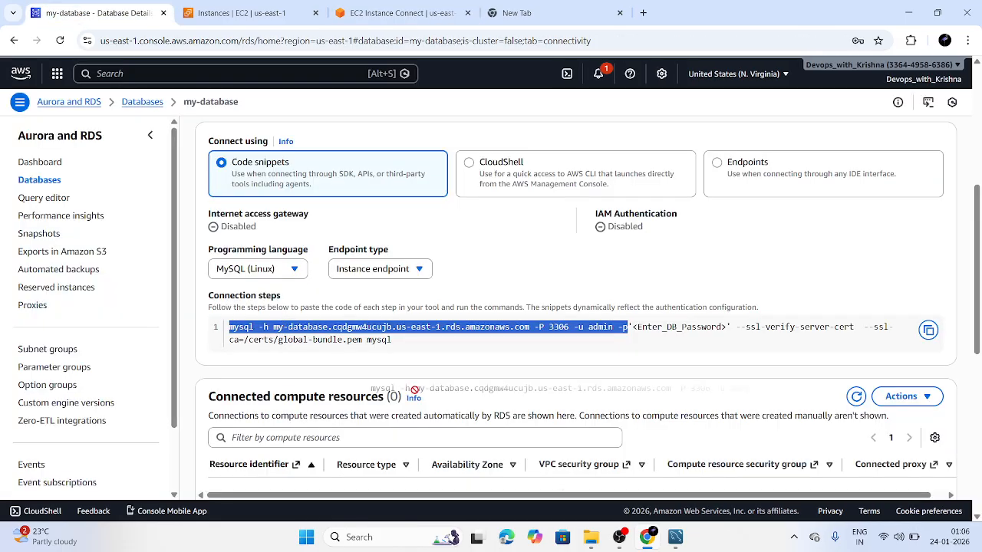
left_click(568, 337)
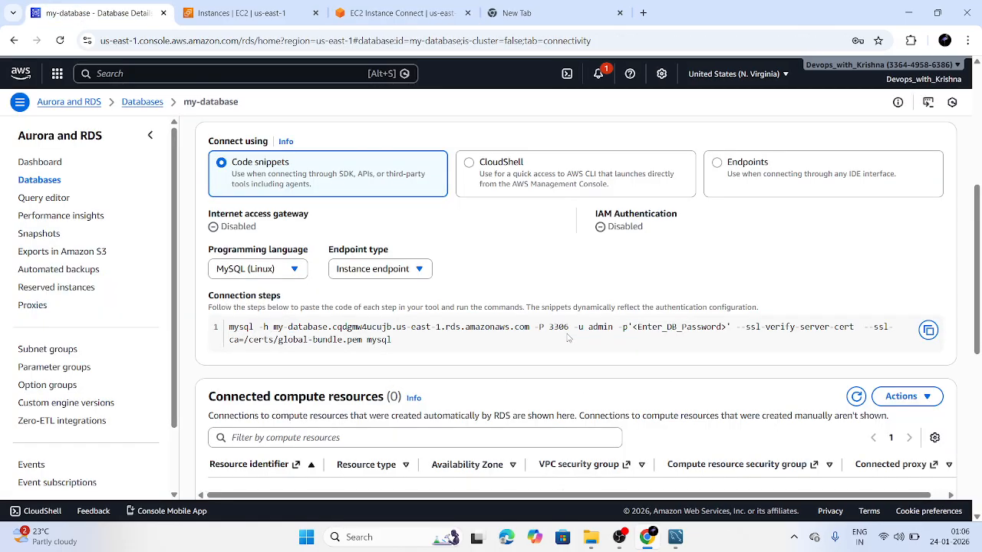
left_click(677, 538)
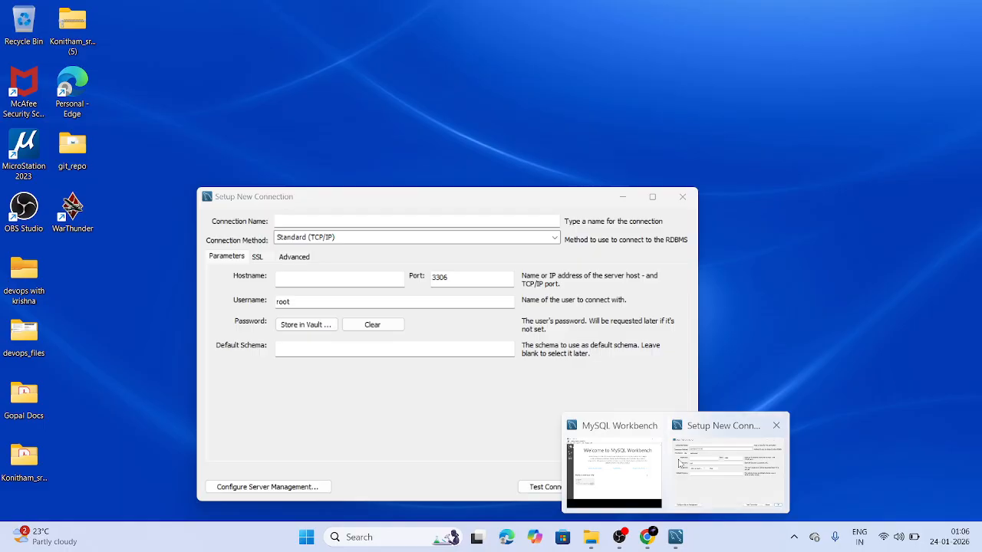
left_click(732, 464)
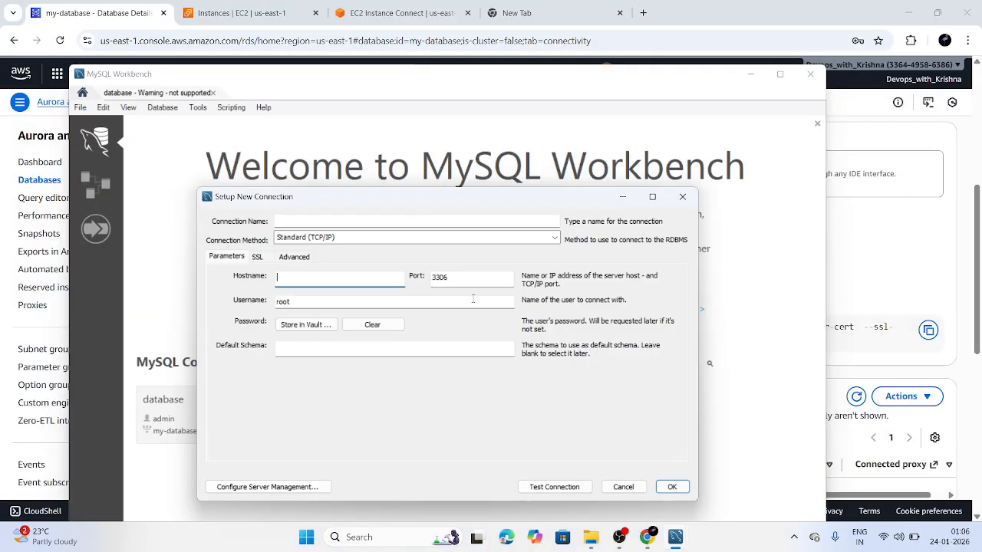
Cancel the new connection without storing a password and open the saved 'database' connection
left_click(333, 301)
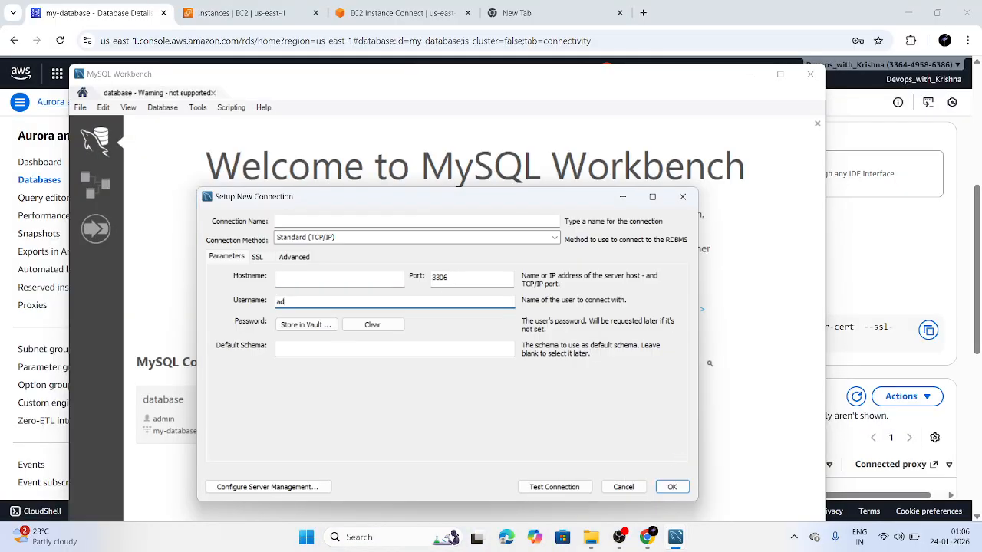
left_click(334, 324)
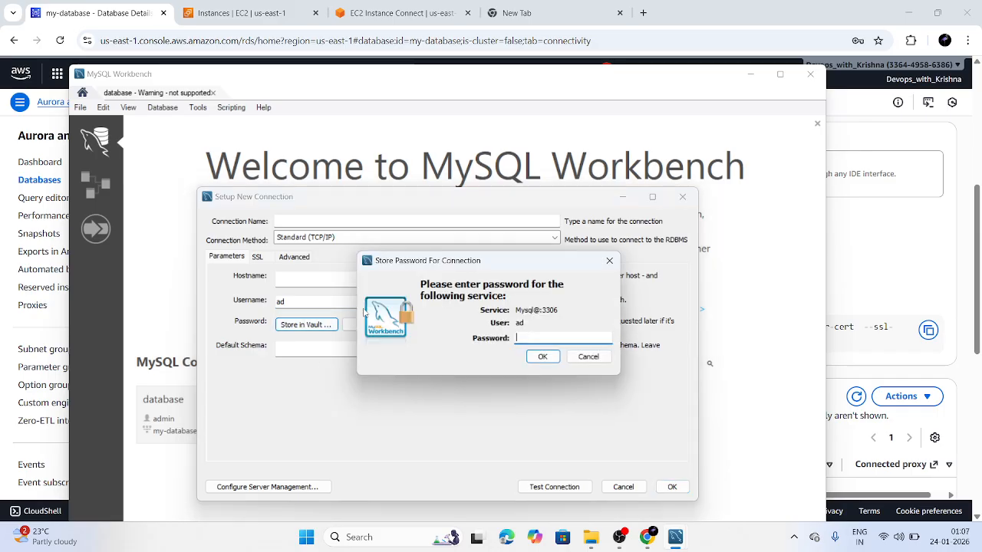
left_click(609, 261)
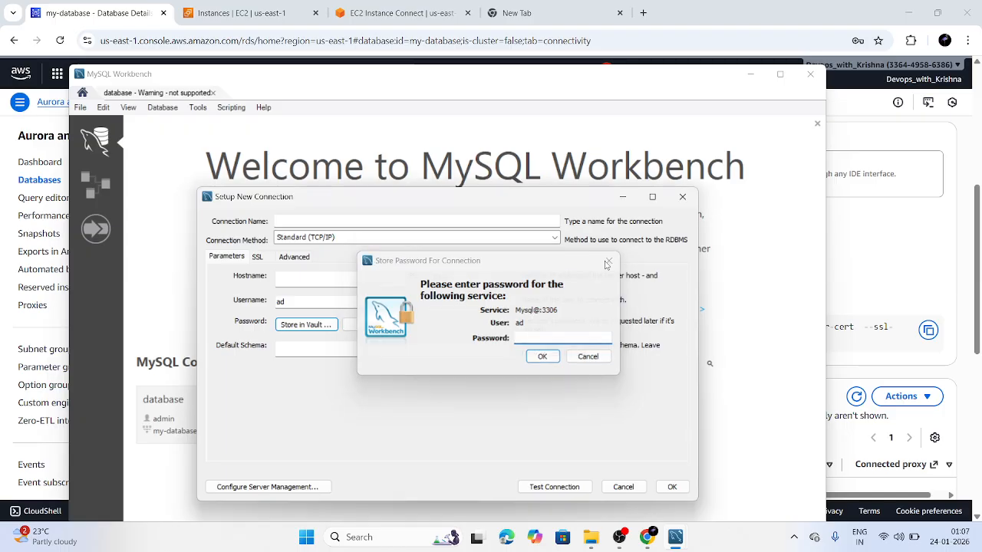
left_click(683, 197)
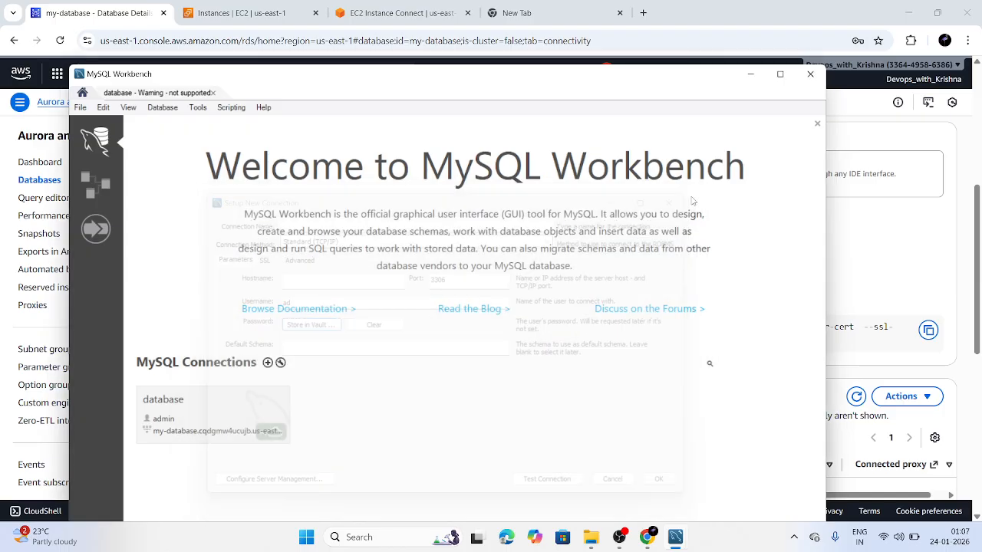
left_click(210, 430)
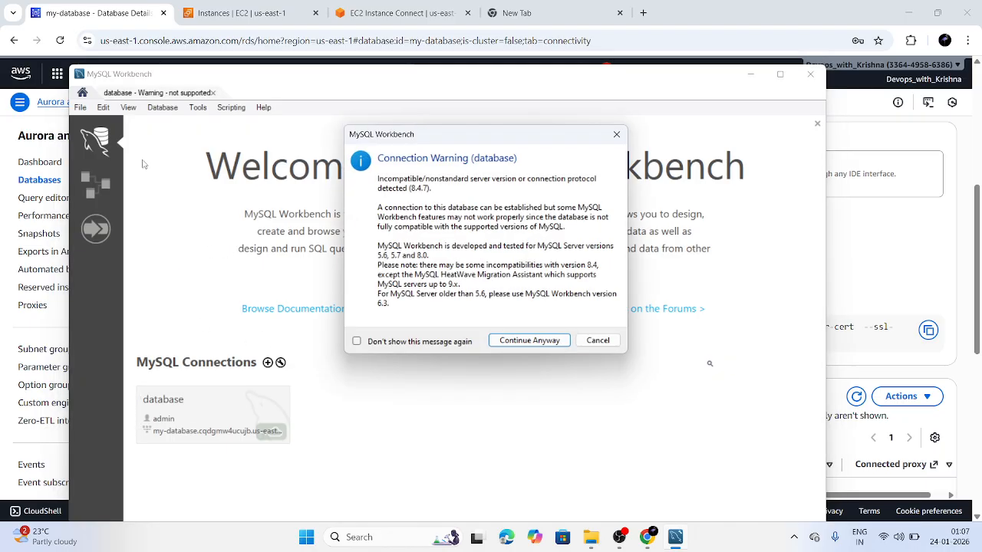
Continue past the 8.4.7 version warning and add a new blank SQL File 1 tab
left_click(531, 340)
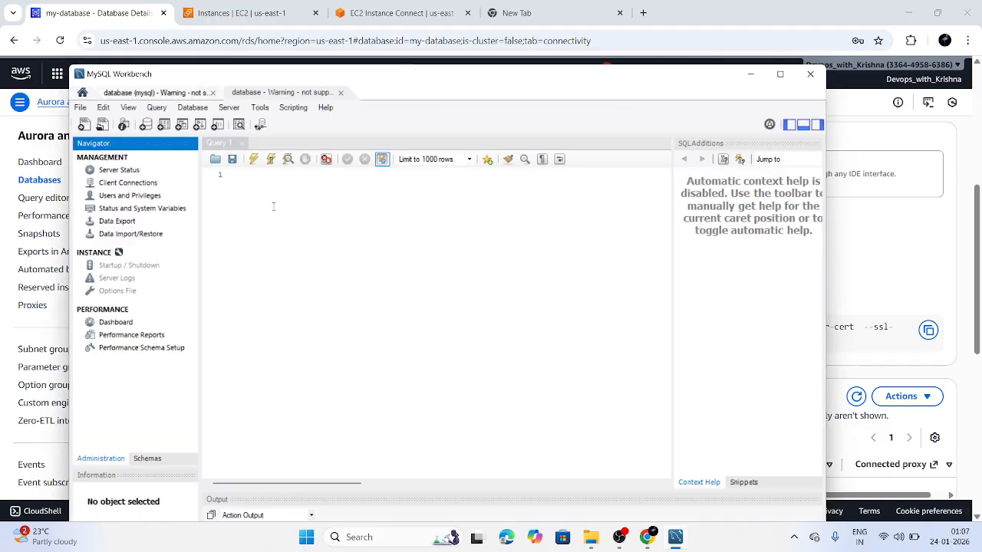
left_click(257, 192)
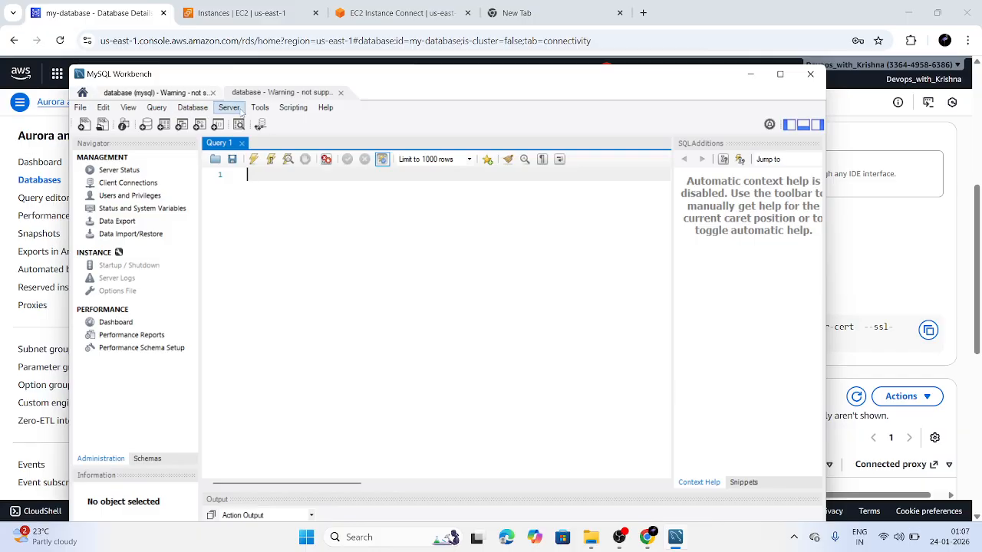
left_click(86, 125)
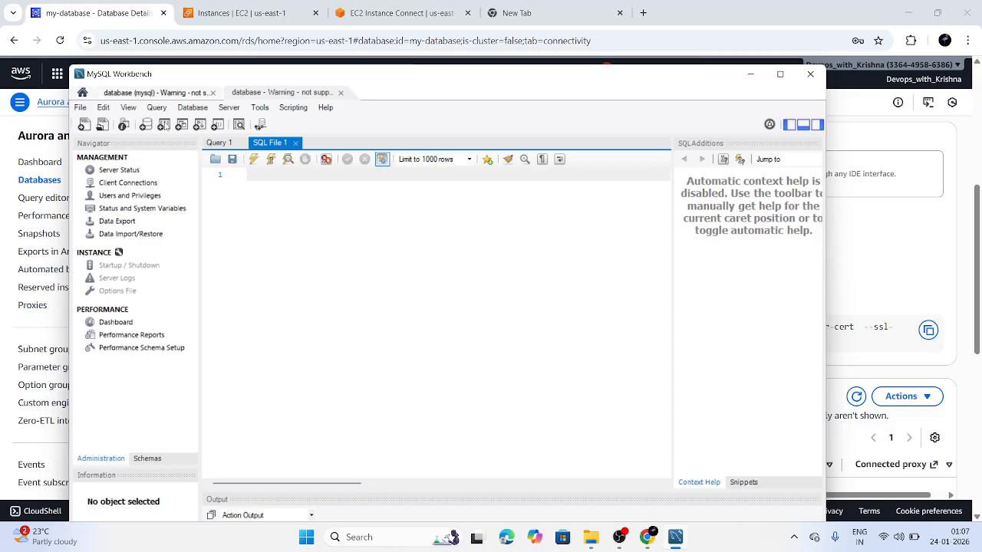
Run 'show databases;' in Workbench to list information_schema, krishna, mysql, performance_schema and sys
left_click(164, 125)
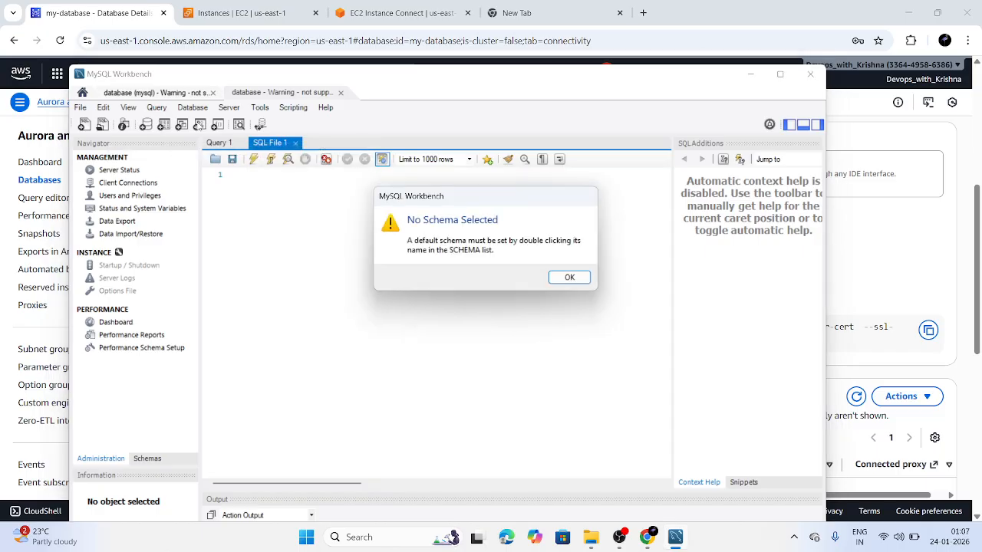
left_click(567, 278)
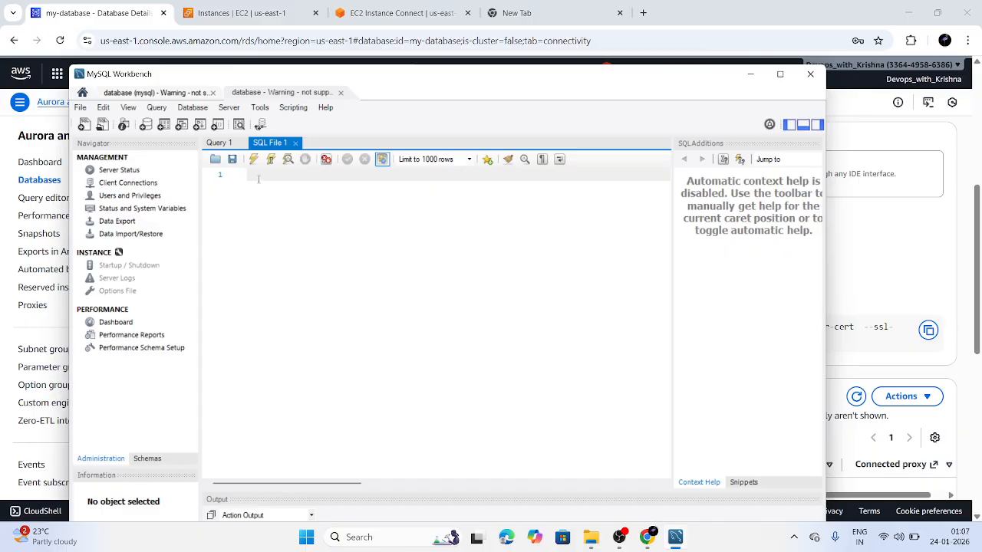
type("s")
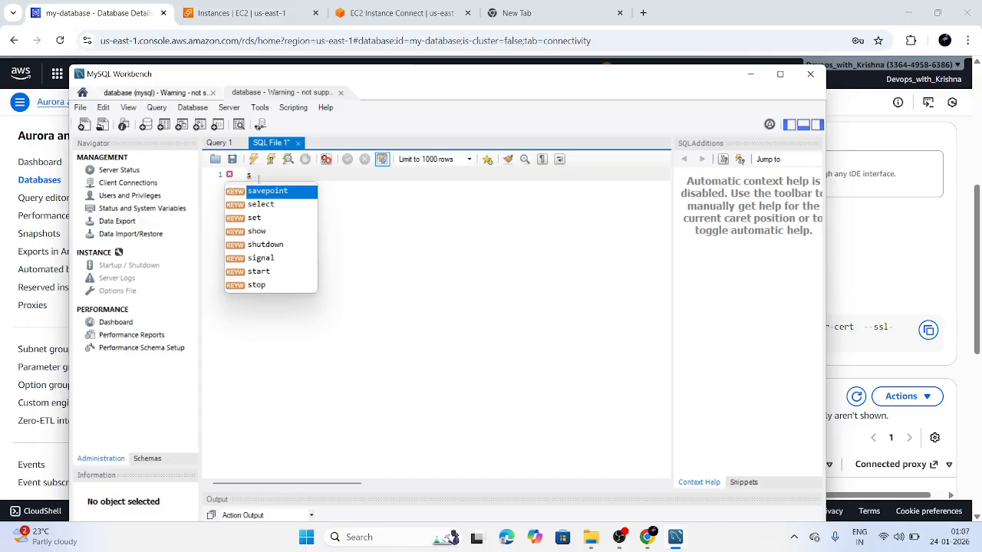
type("how da")
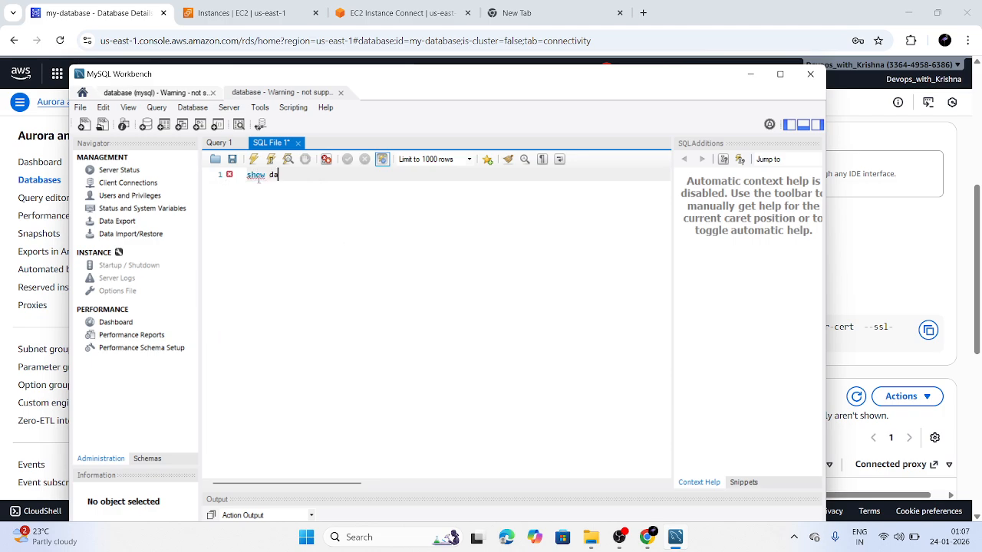
type("tabase")
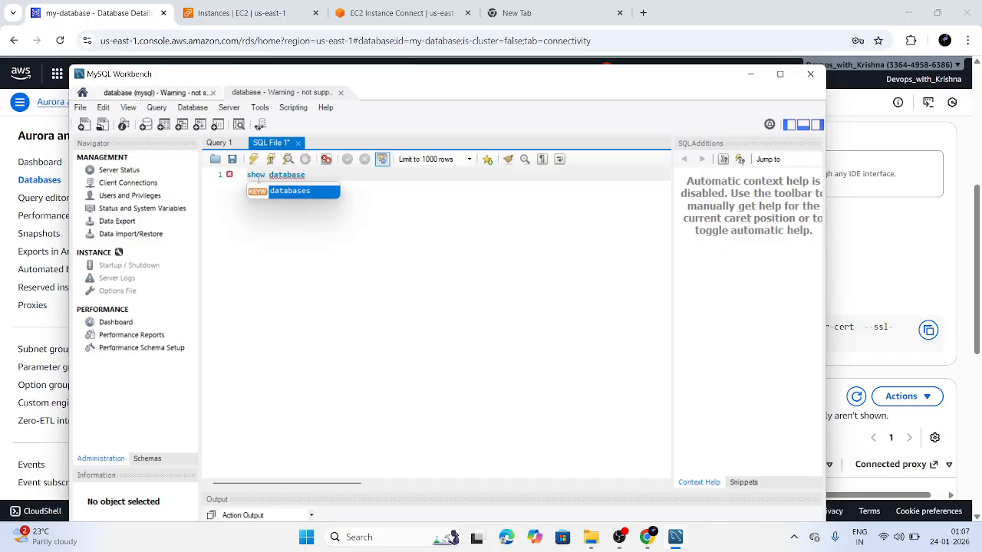
type("s")
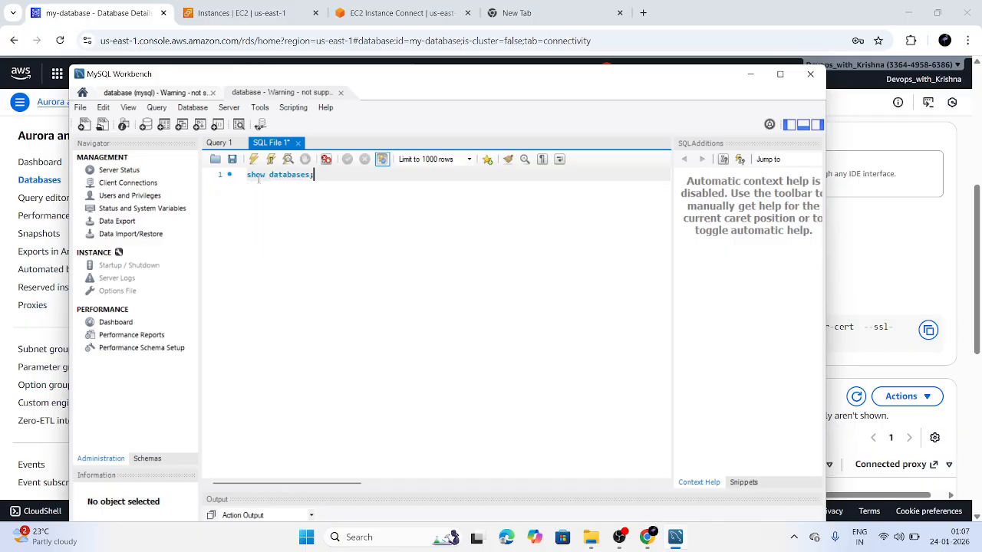
type(";")
key("Return")
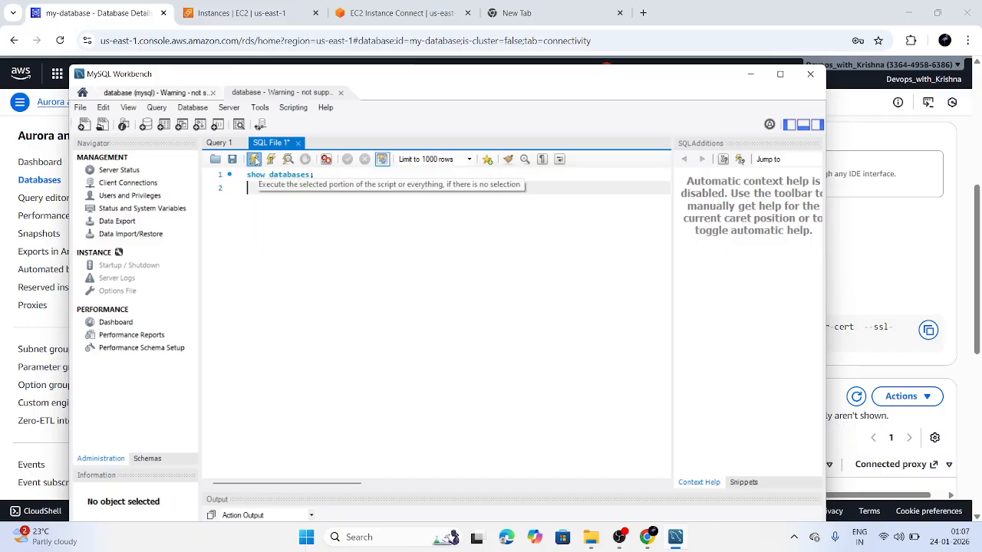
left_click(254, 159)
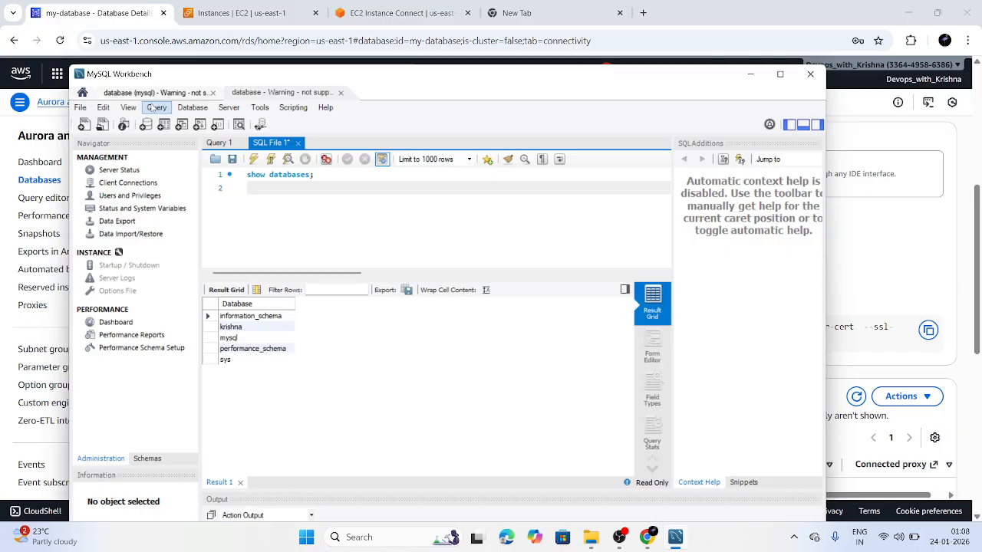
left_click(193, 108)
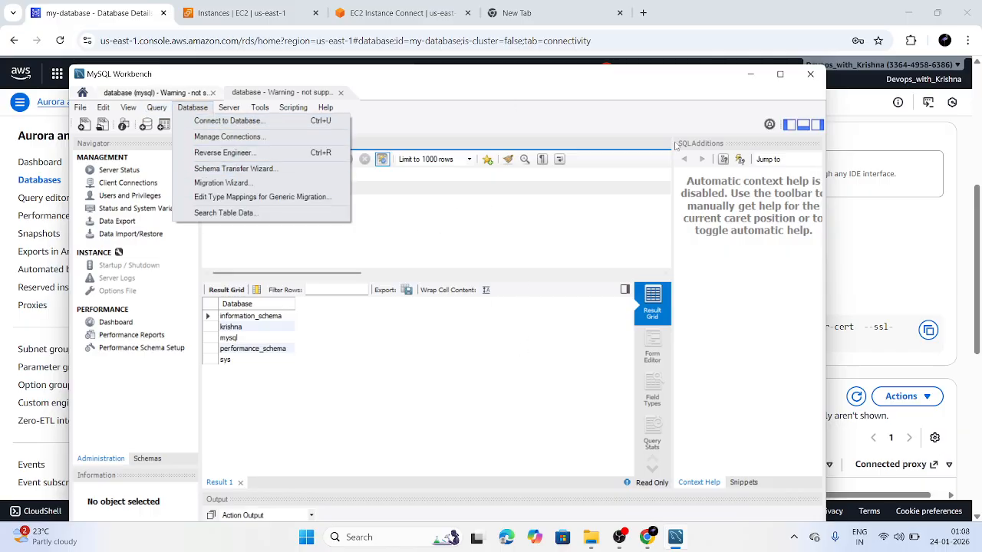
Open my-database's inbound default security group in EC2 from its RDS security group rules
left_click(751, 75)
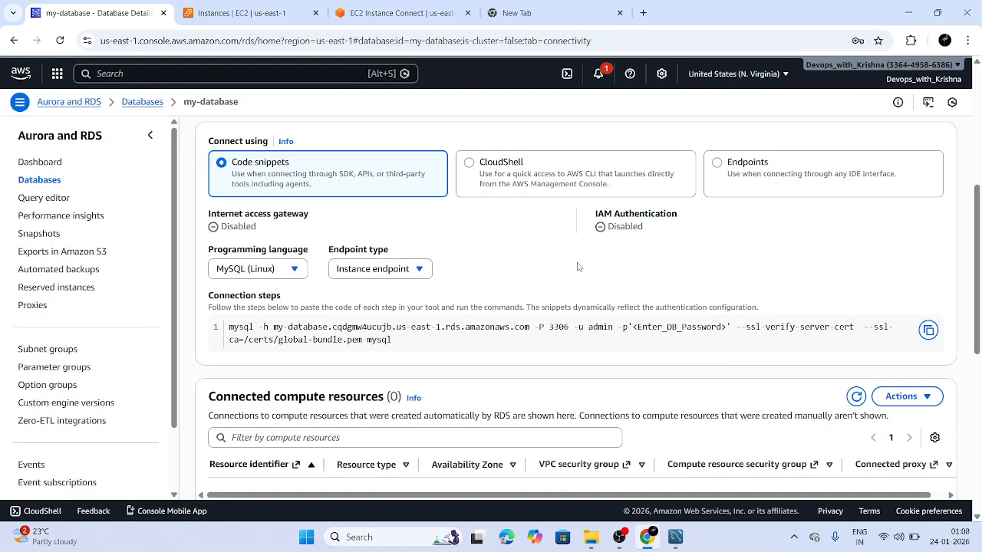
scroll(578, 267, "up", 3)
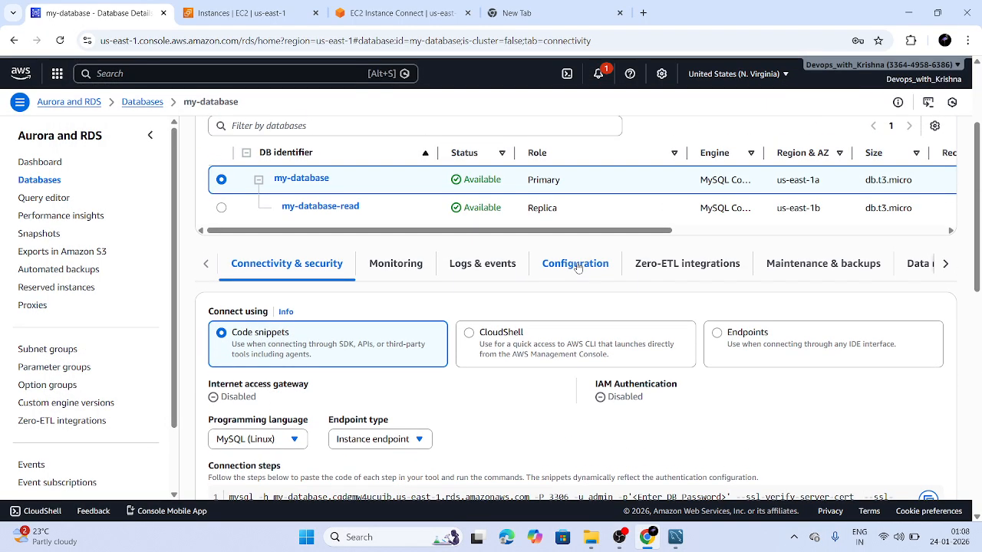
scroll(577, 267, "down", 6)
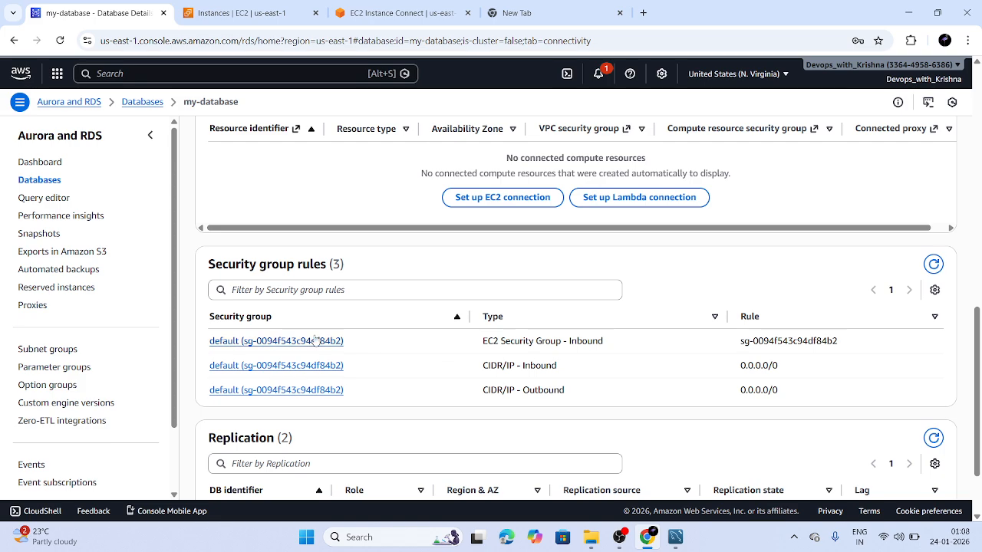
left_click(285, 366)
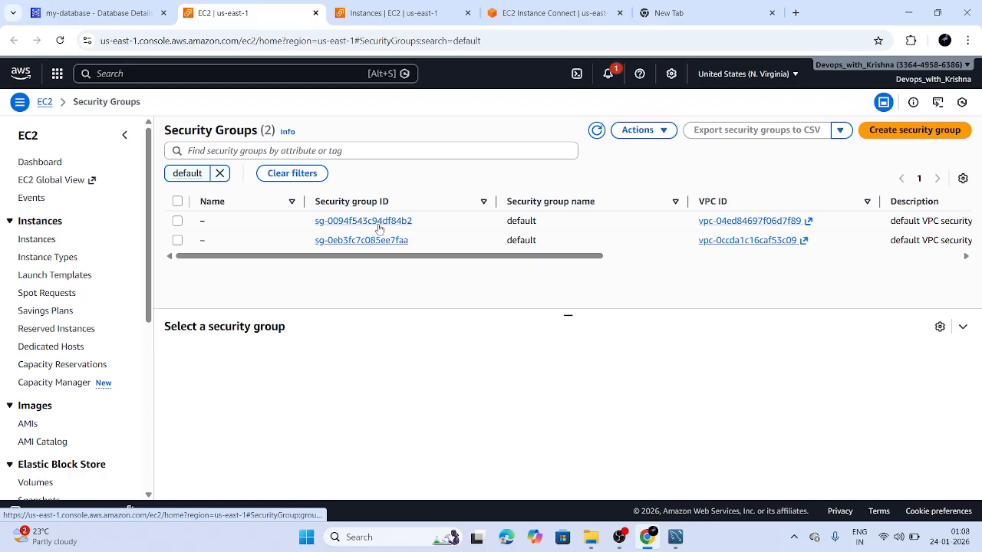
scroll(379, 224, "right", 2)
Open sg-0094f543c94df84b2 and highlight the 0.0.0.0/0 source of its MySQL/Aurora port 3306 rule
scroll(379, 224, "right", 1)
scroll(361, 219, "left", 3)
left_click(371, 221)
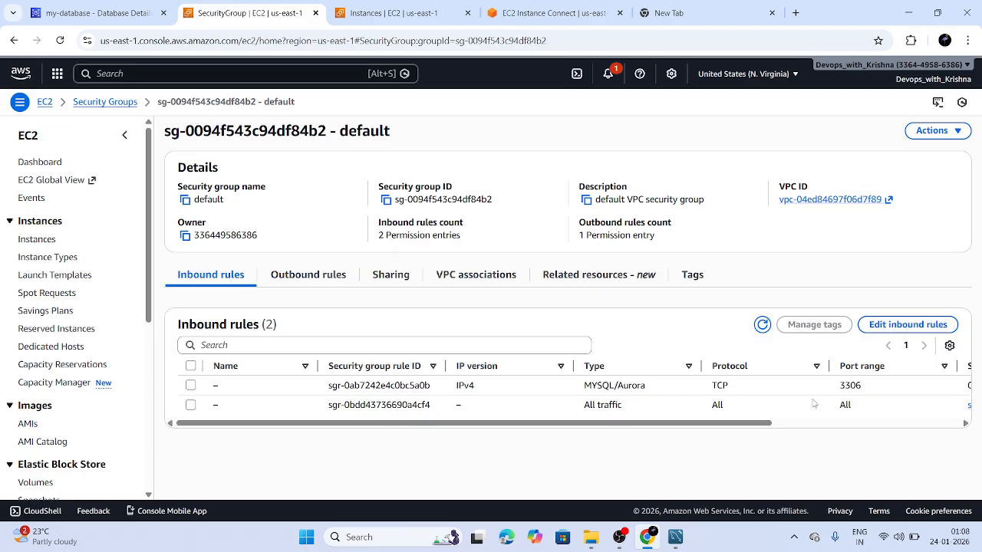
scroll(821, 400, "right", 3)
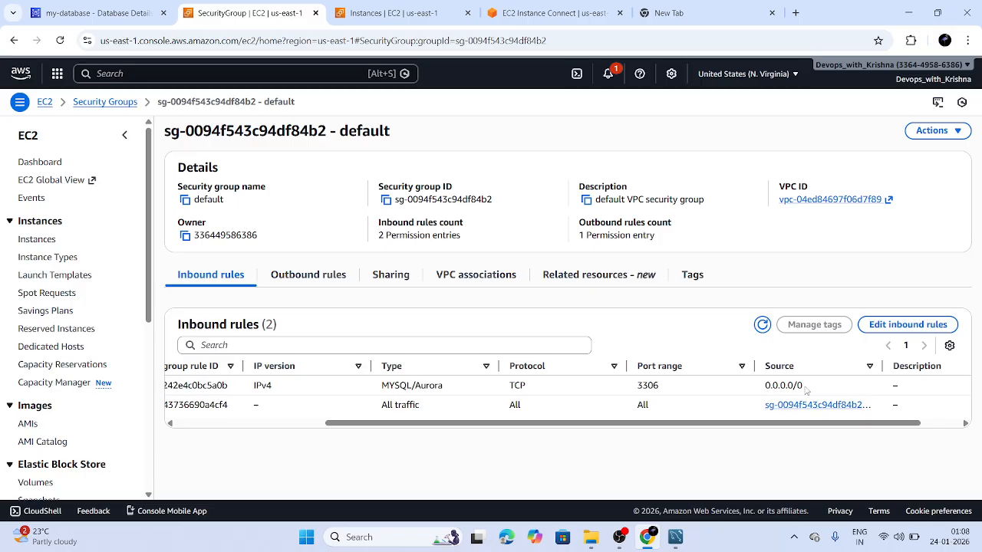
left_click_drag(806, 391, 757, 392)
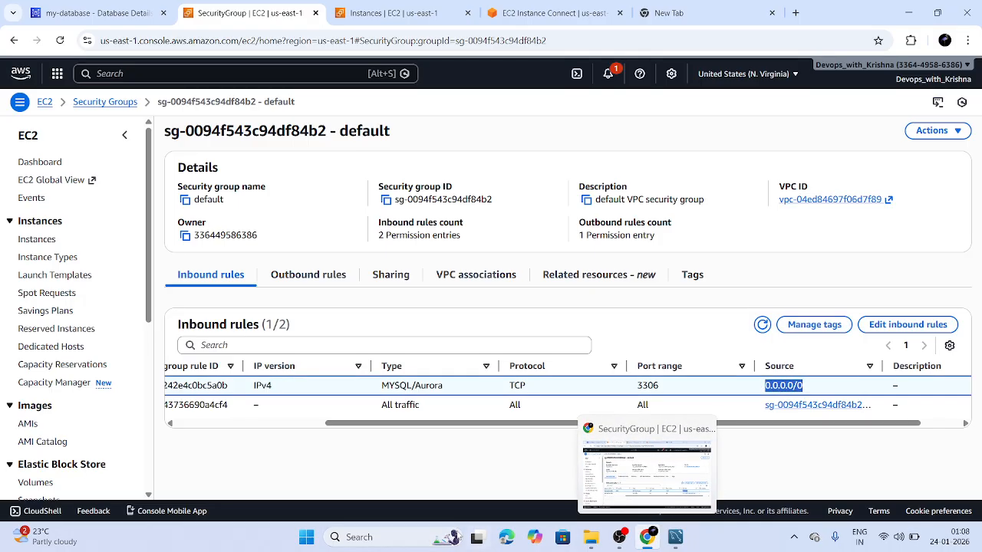
Search Google for 'my ip' and open the whatismyipaddress.com result
left_click(689, 8)
type("my")
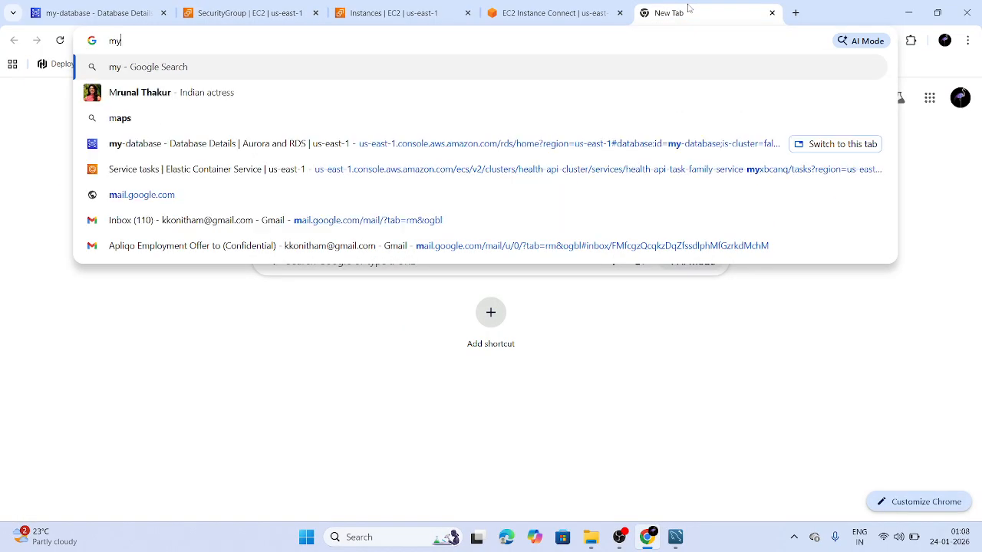
type(" ip")
key("Return")
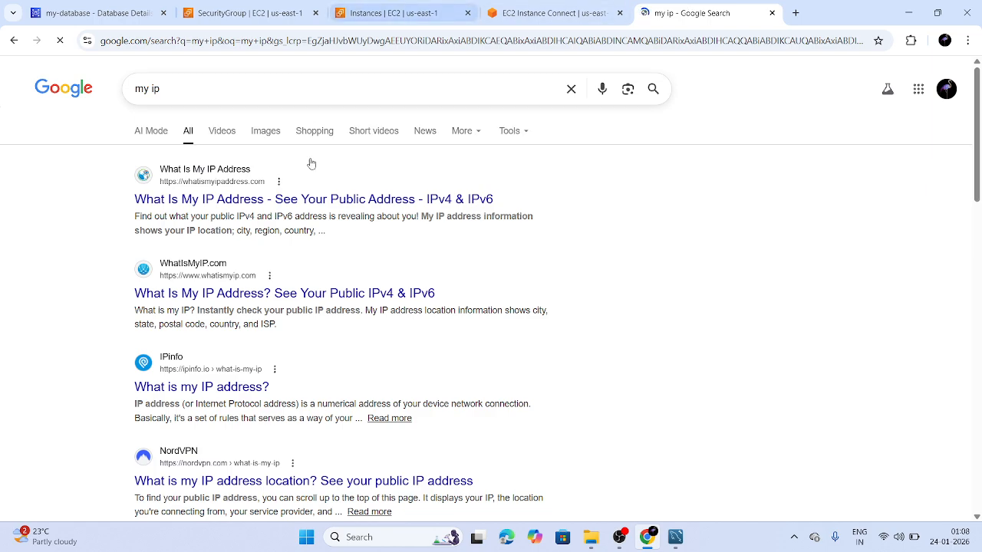
left_click(301, 201)
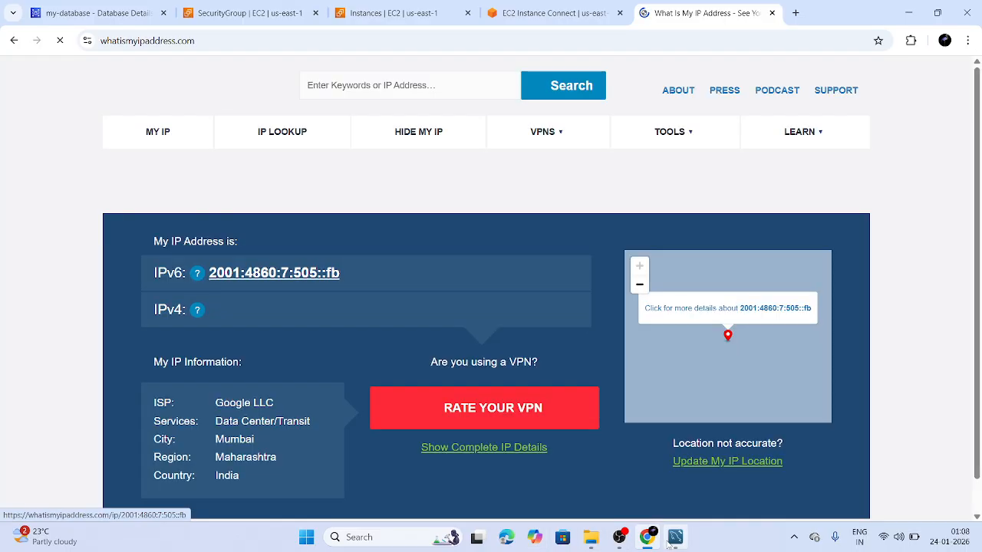
Return to the EC2 tab showing the default security group's inbound rules
left_click(672, 545)
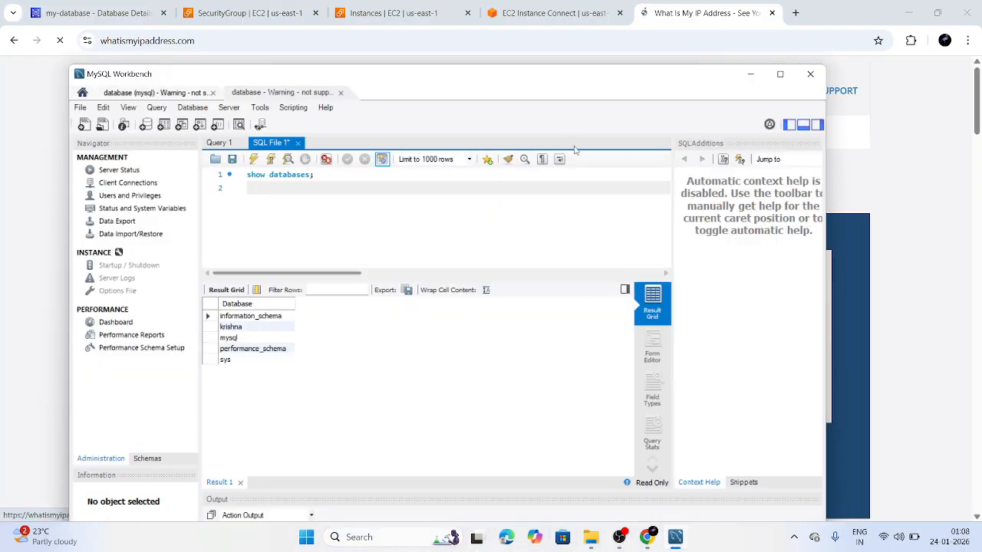
left_click(649, 537)
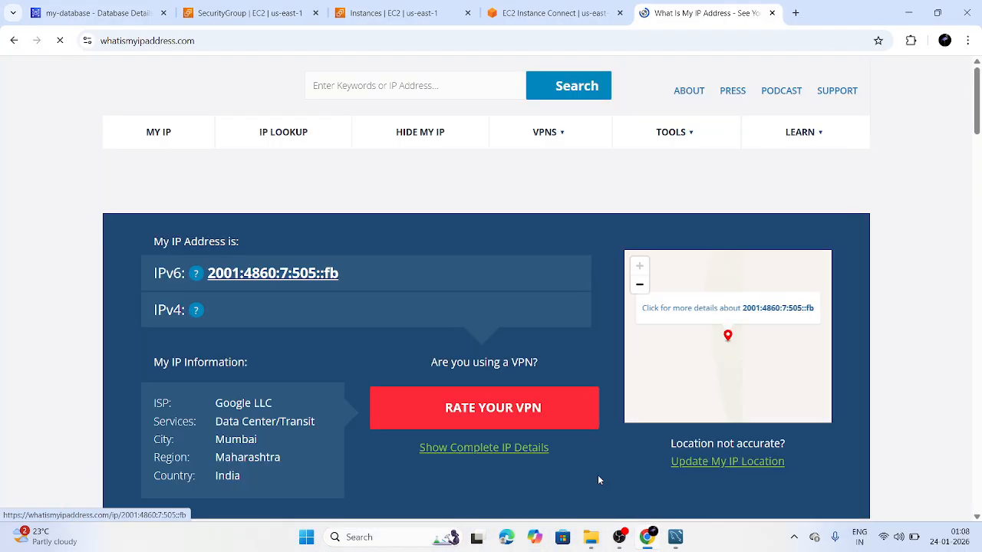
left_click(391, 13)
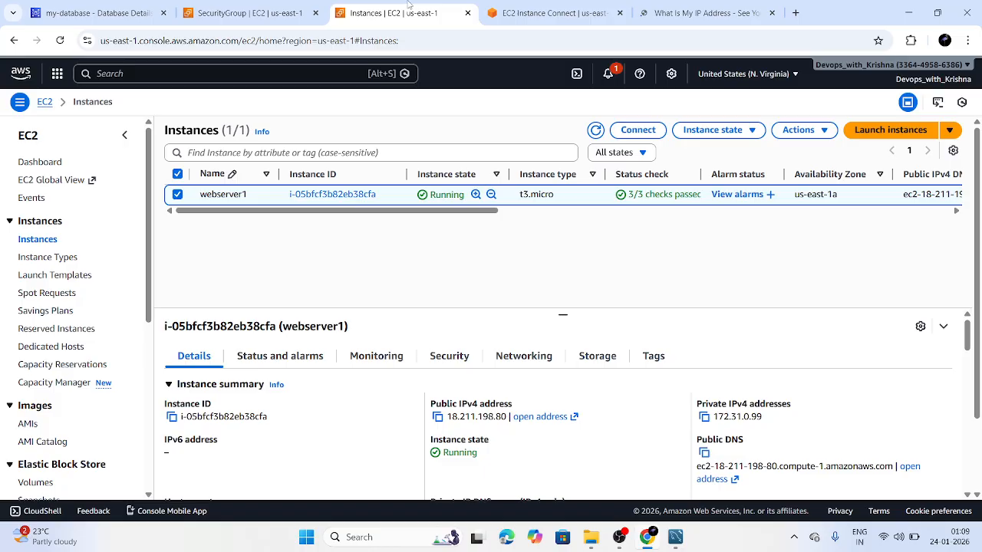
left_click(288, 9)
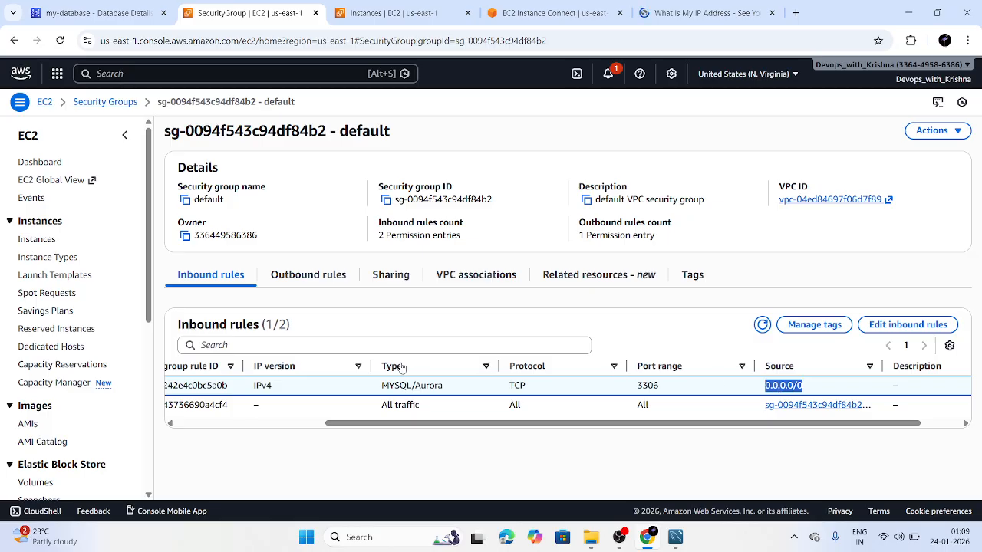
left_click(92, 14)
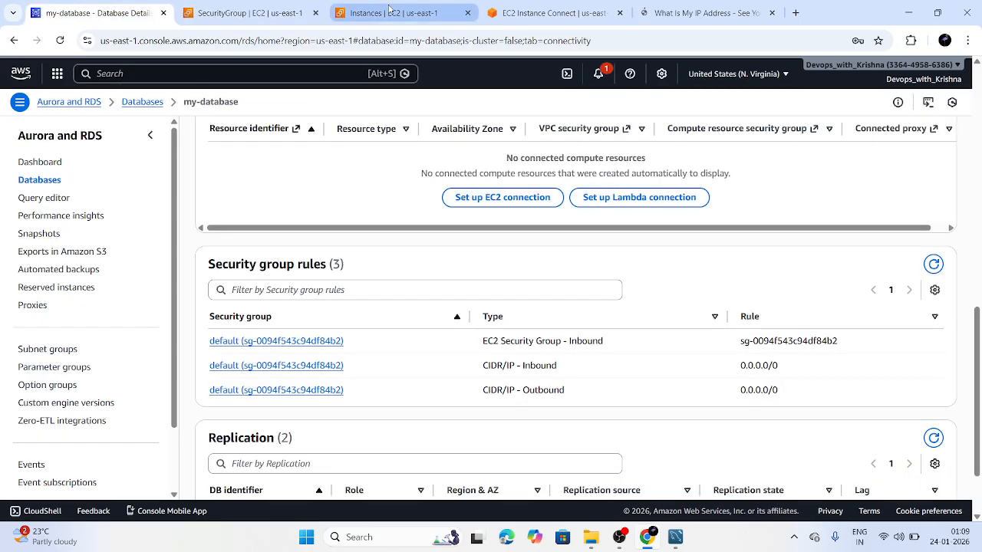
left_click(392, 11)
left_click(223, 10)
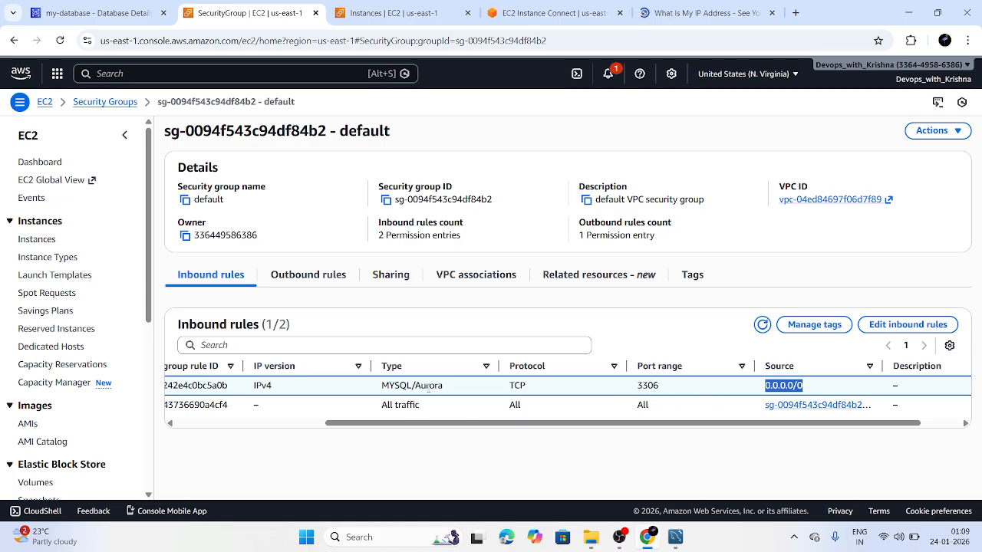
left_click(679, 18)
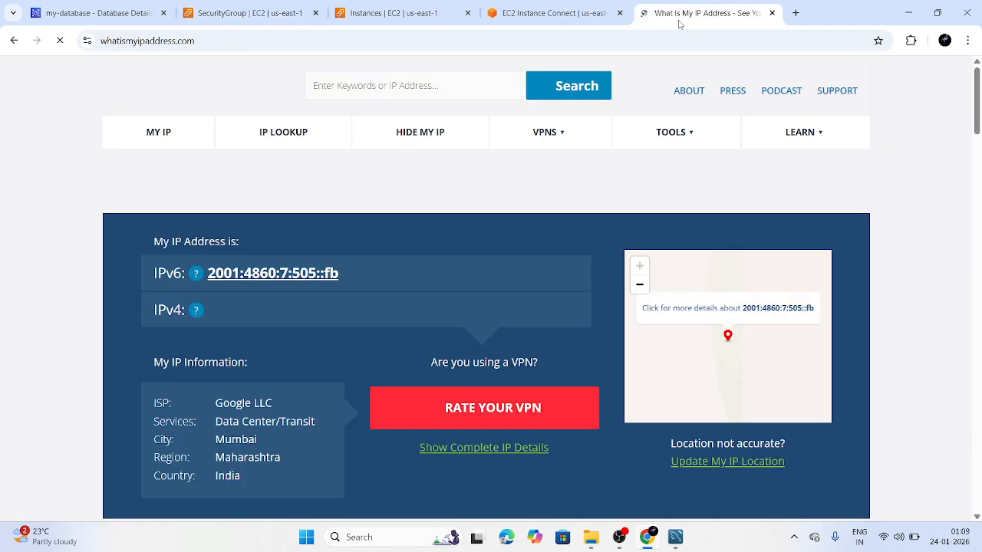
left_click(395, 13)
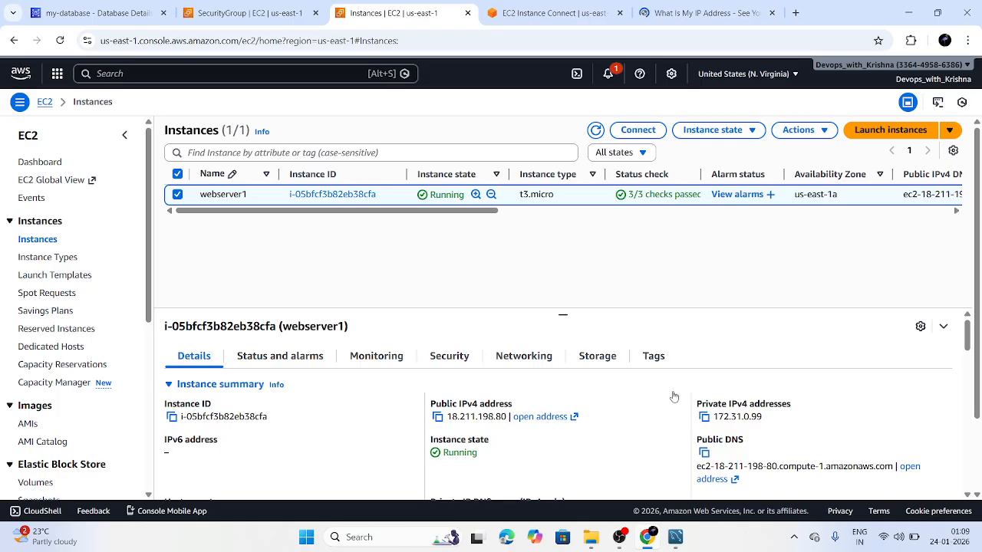
left_click(794, 537)
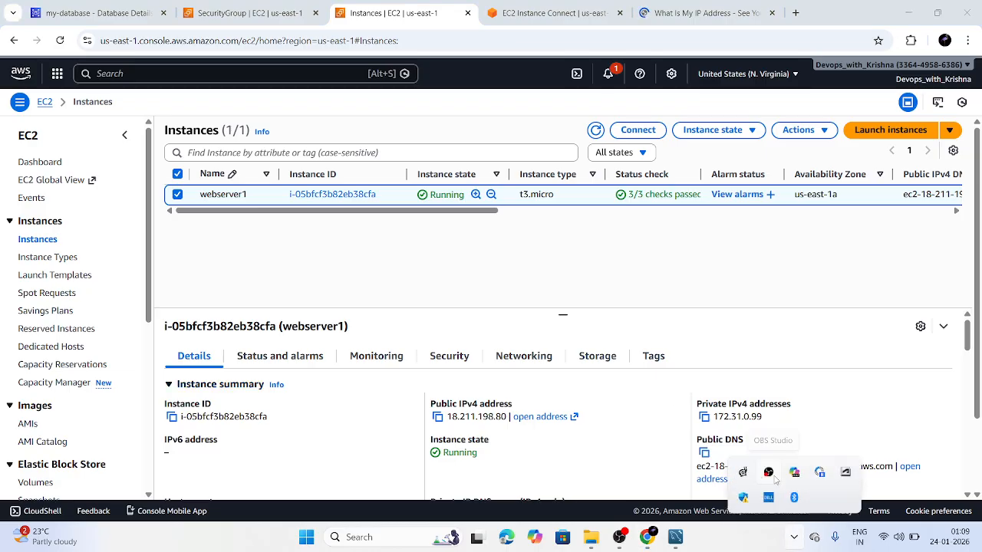
right_click(773, 476)
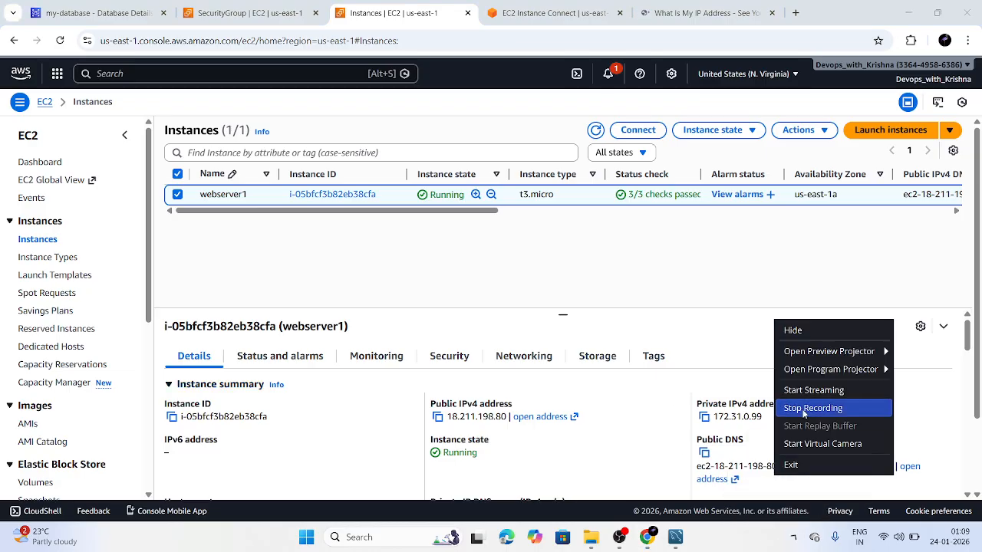